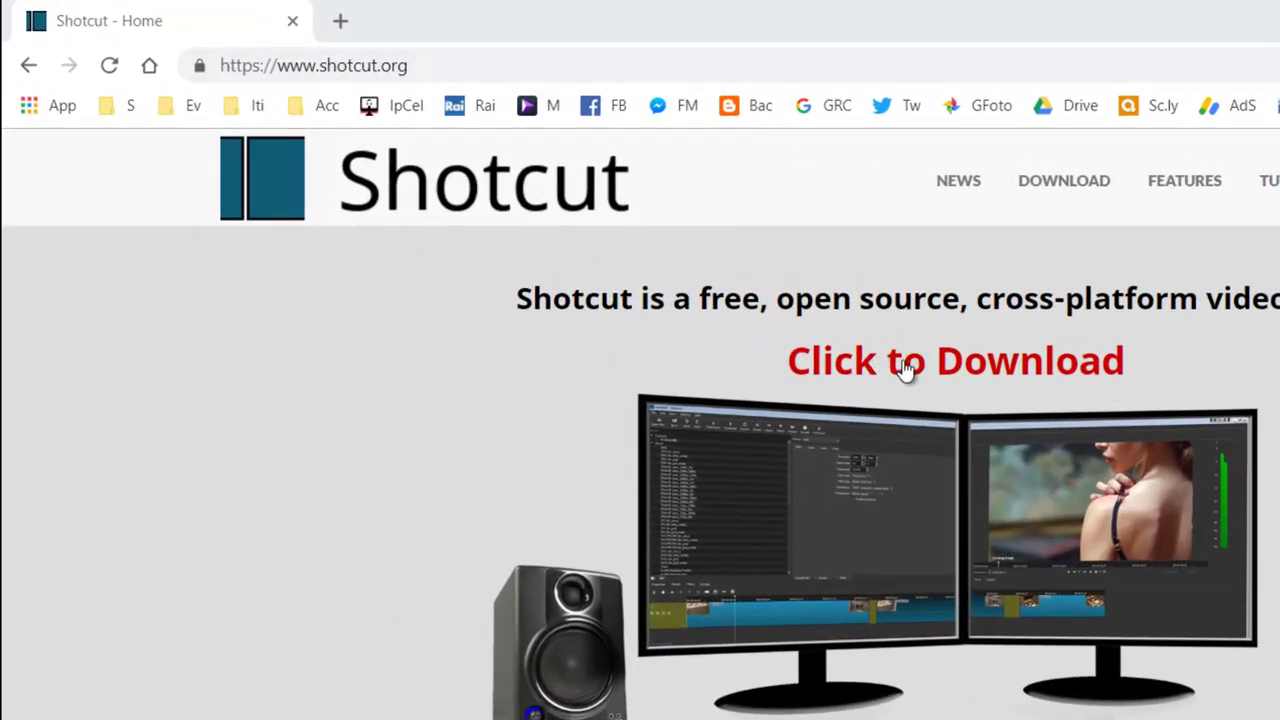
Step: Open Shotcut's download page and download the 64-bit Windows installer from Site 2 (GitHub)
{"action": "left_click", "coordinate": [938, 362]}
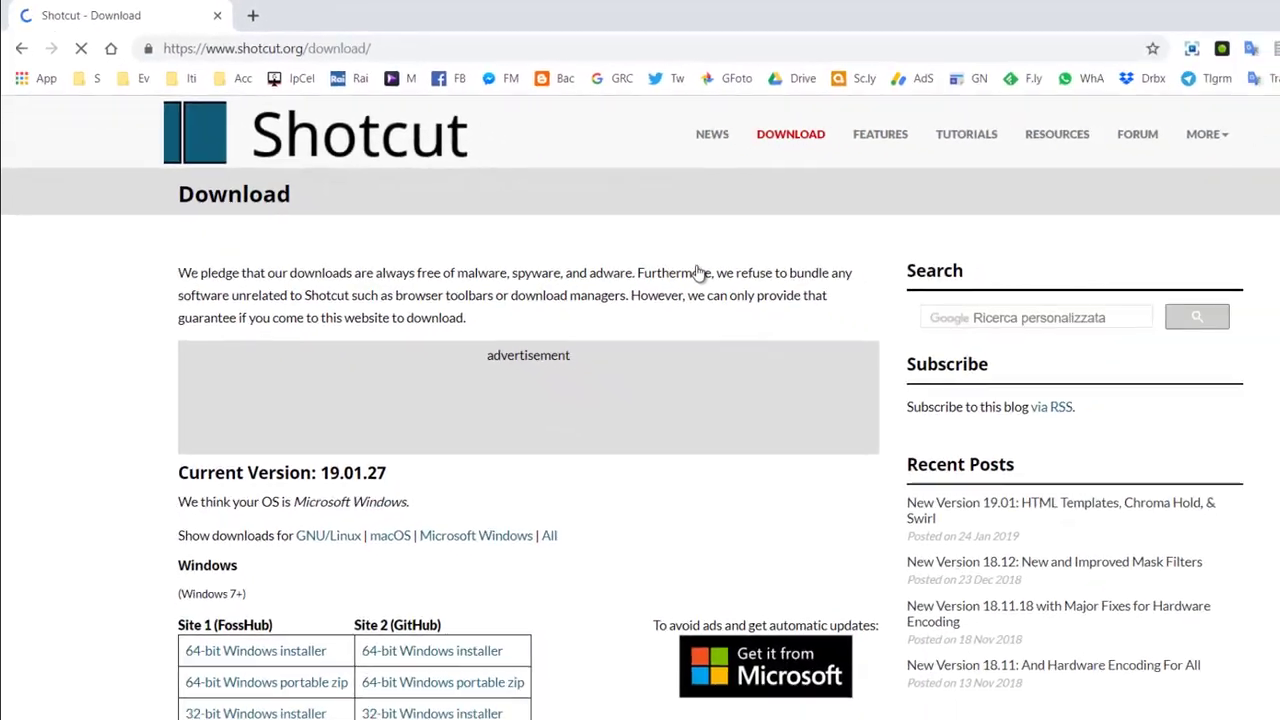
{"action": "scroll", "coordinate": [315, 400], "scroll_direction": "down", "scroll_amount": 1}
{"action": "scroll", "coordinate": [315, 400], "scroll_direction": "down", "scroll_amount": 1}
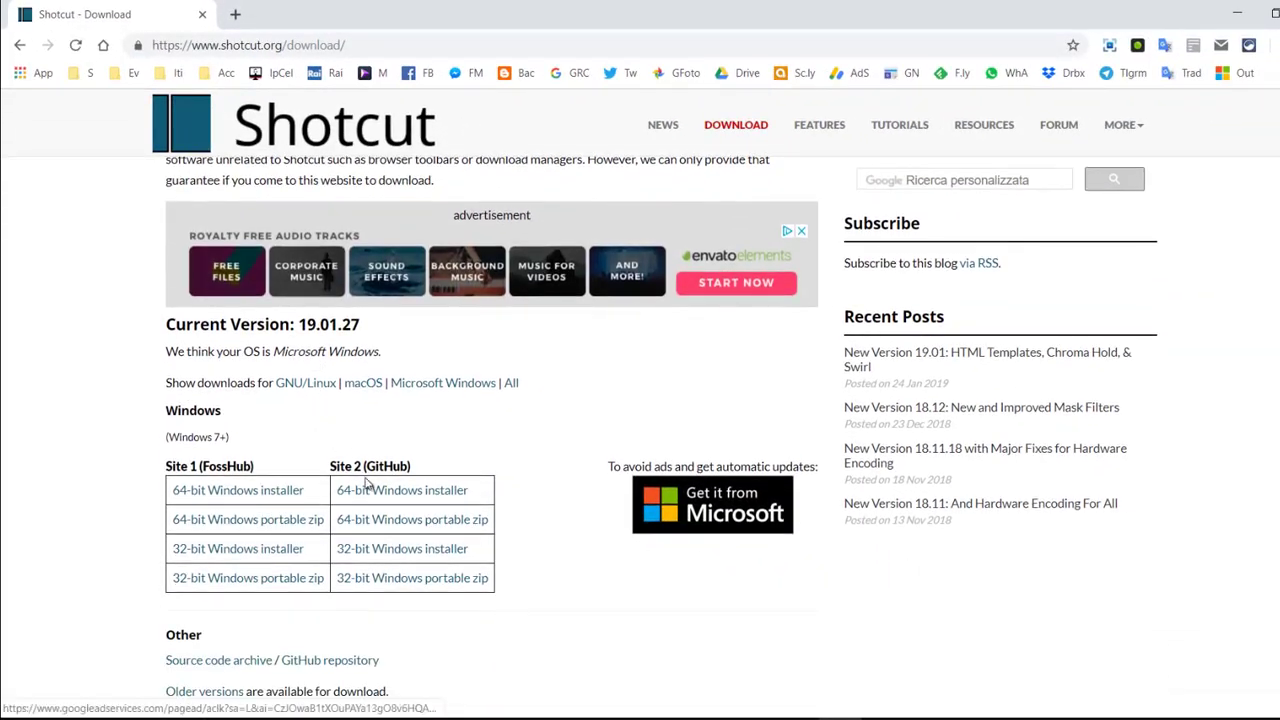
{"action": "scroll", "coordinate": [375, 490], "scroll_direction": "down", "scroll_amount": 1}
{"action": "scroll", "coordinate": [393, 523], "scroll_direction": "down", "scroll_amount": 1}
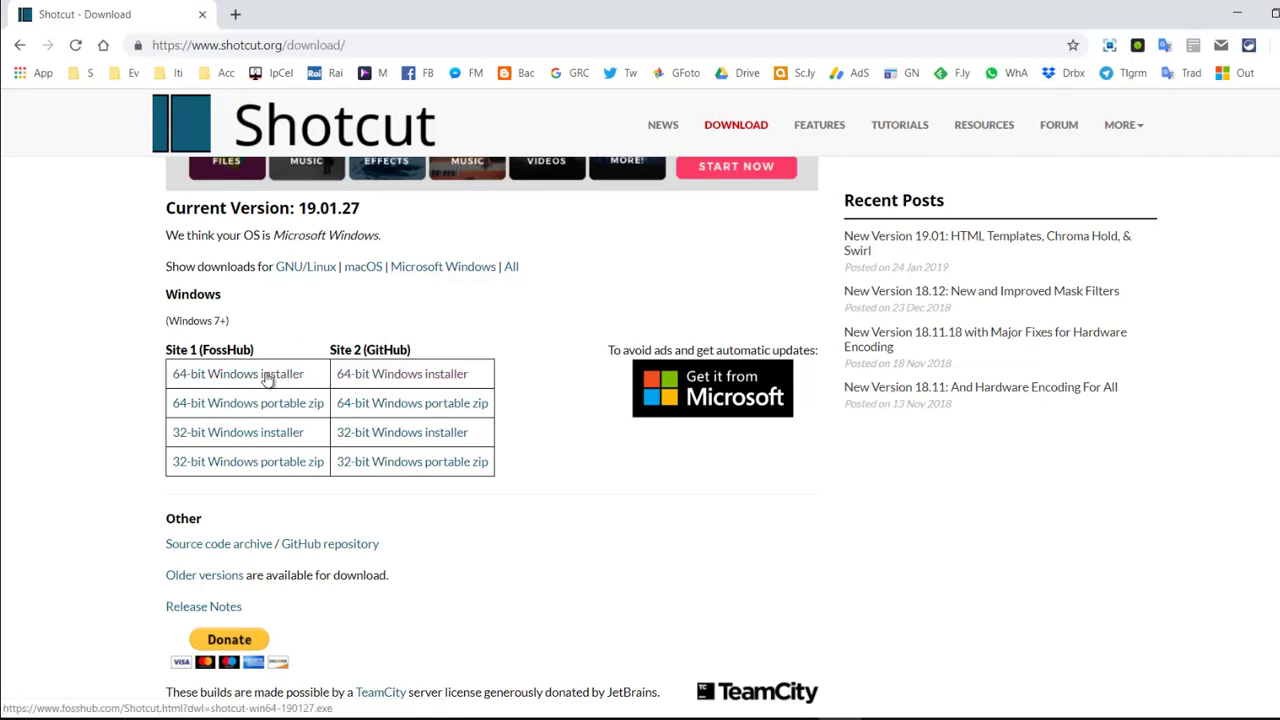
{"action": "left_click", "coordinate": [390, 380]}
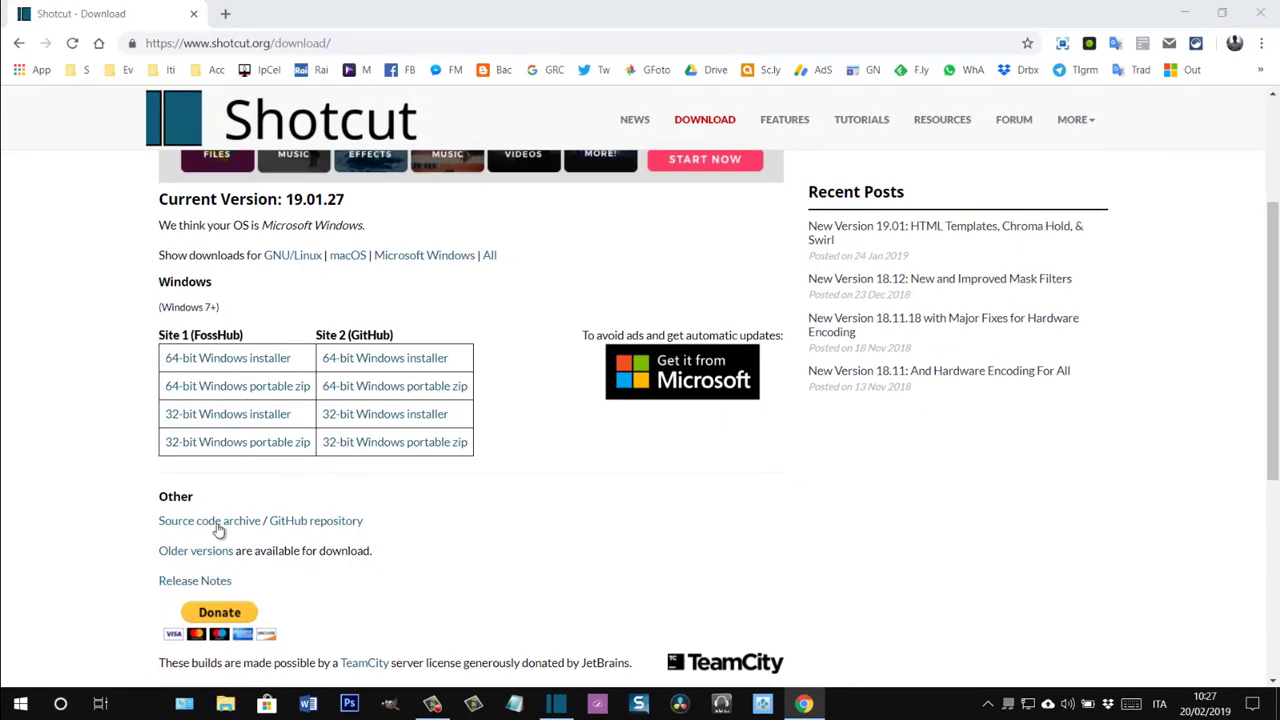
Step: Switch to File Explorer and locate the installer shotcut-win64-190127.exe in the Download folder
{"action": "key", "text": "super+e"}
{"action": "left_click", "coordinate": [175, 262]}
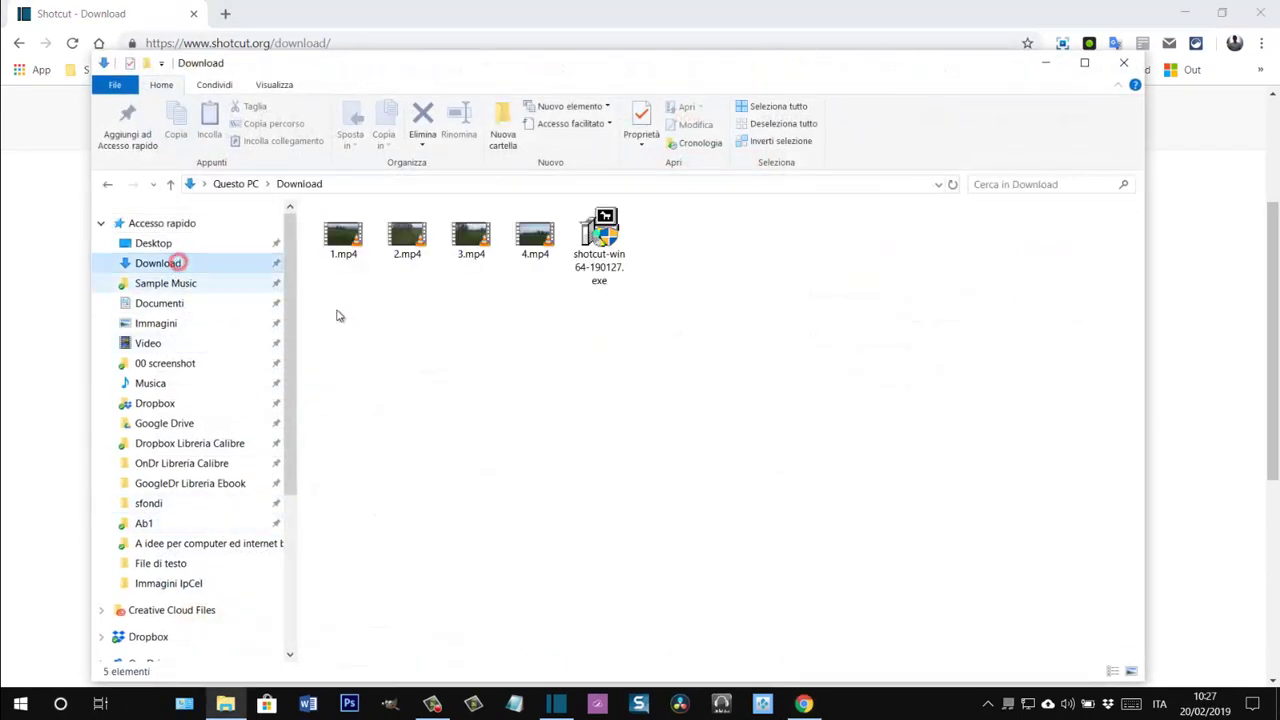
{"action": "left_click", "coordinate": [605, 245]}
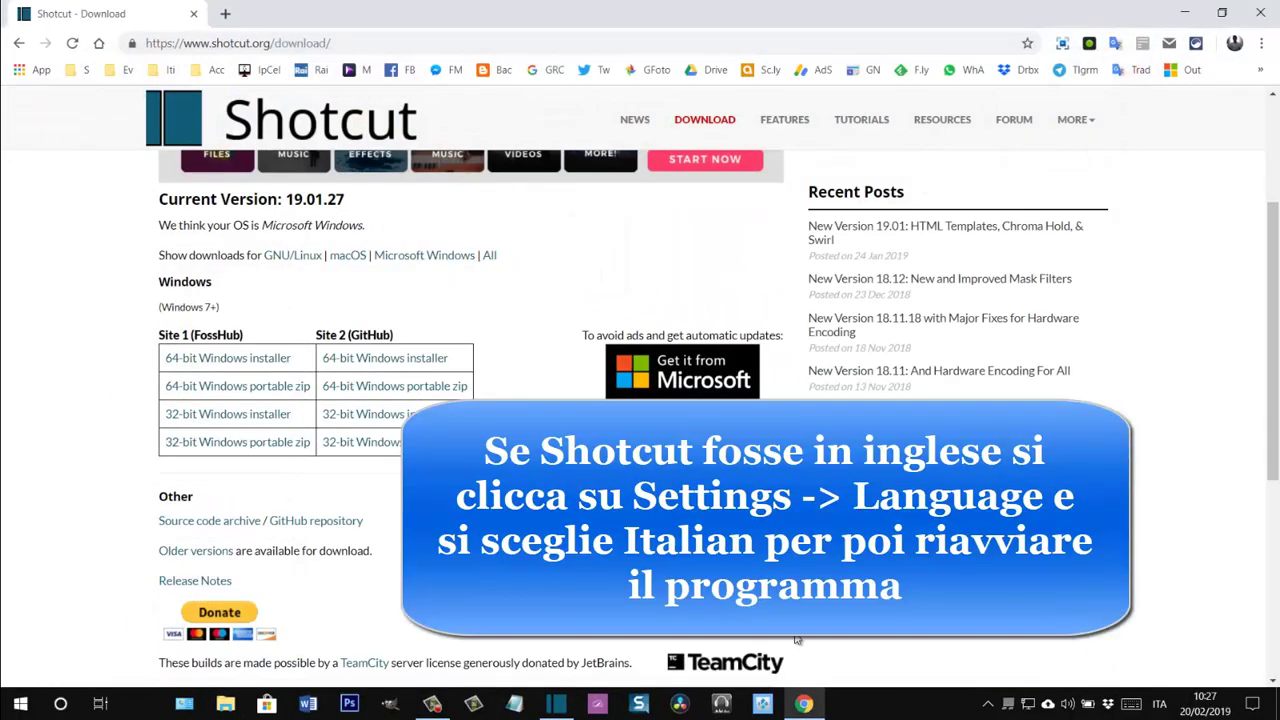
Step: Switch to Shotcut and check the installed version in its program information
{"action": "left_click", "coordinate": [556, 703]}
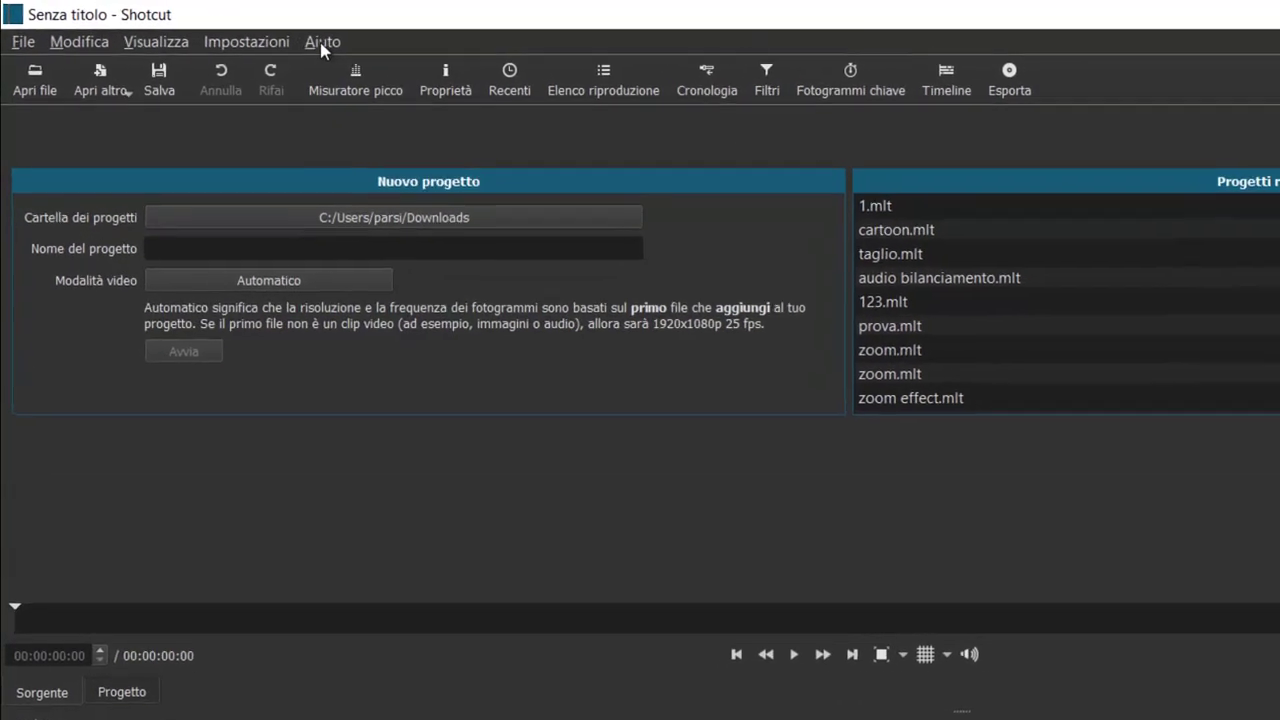
{"action": "left_click", "coordinate": [214, 27]}
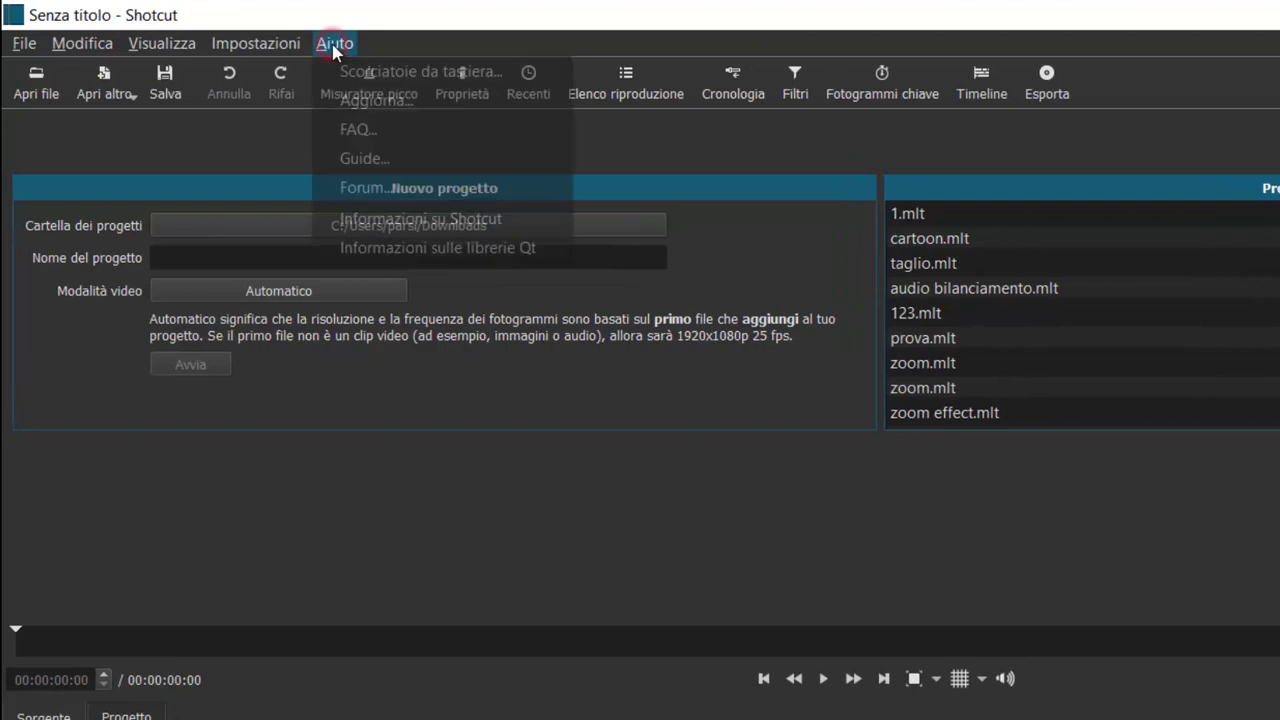
{"action": "left_click", "coordinate": [403, 222]}
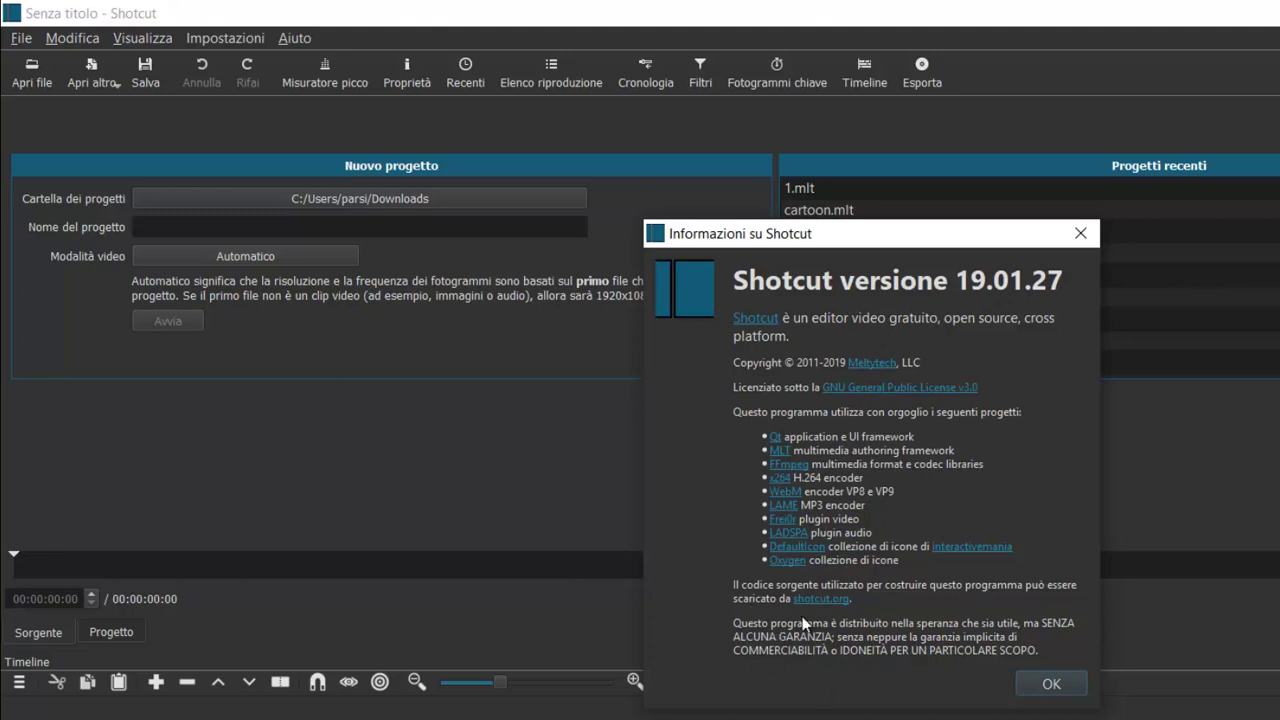
{"action": "left_click", "coordinate": [1083, 236]}
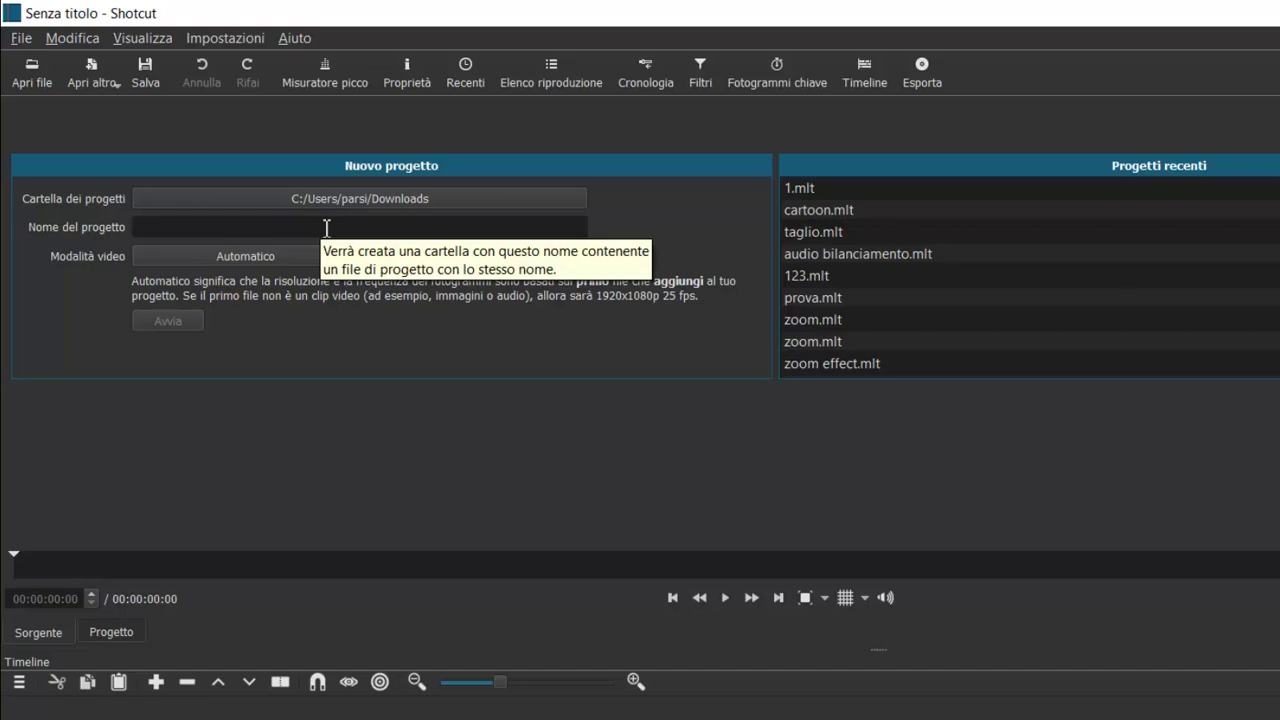
Step: Create a new project named 2 with automatic video mode, and check its folder in Download using File Explorer
{"action": "left_click", "coordinate": [266, 226]}
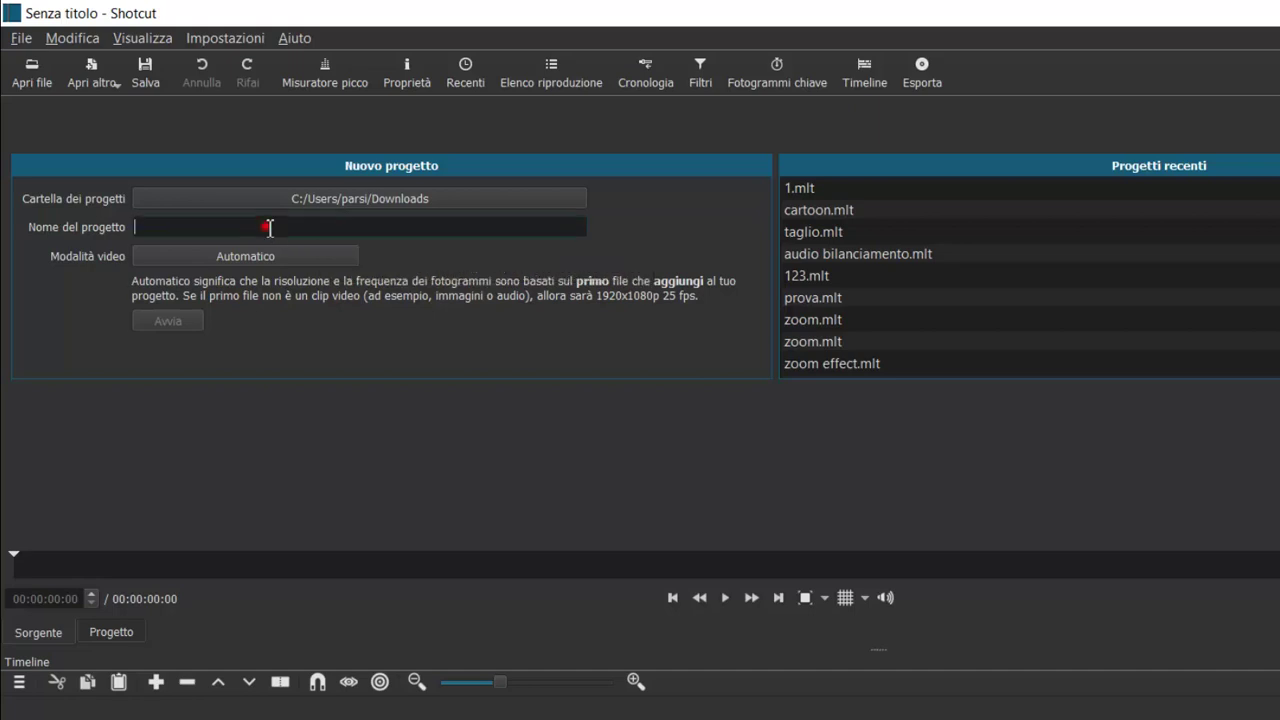
{"action": "type", "text": "2"}
{"action": "left_click", "coordinate": [304, 228]}
{"action": "left_click", "coordinate": [168, 321]}
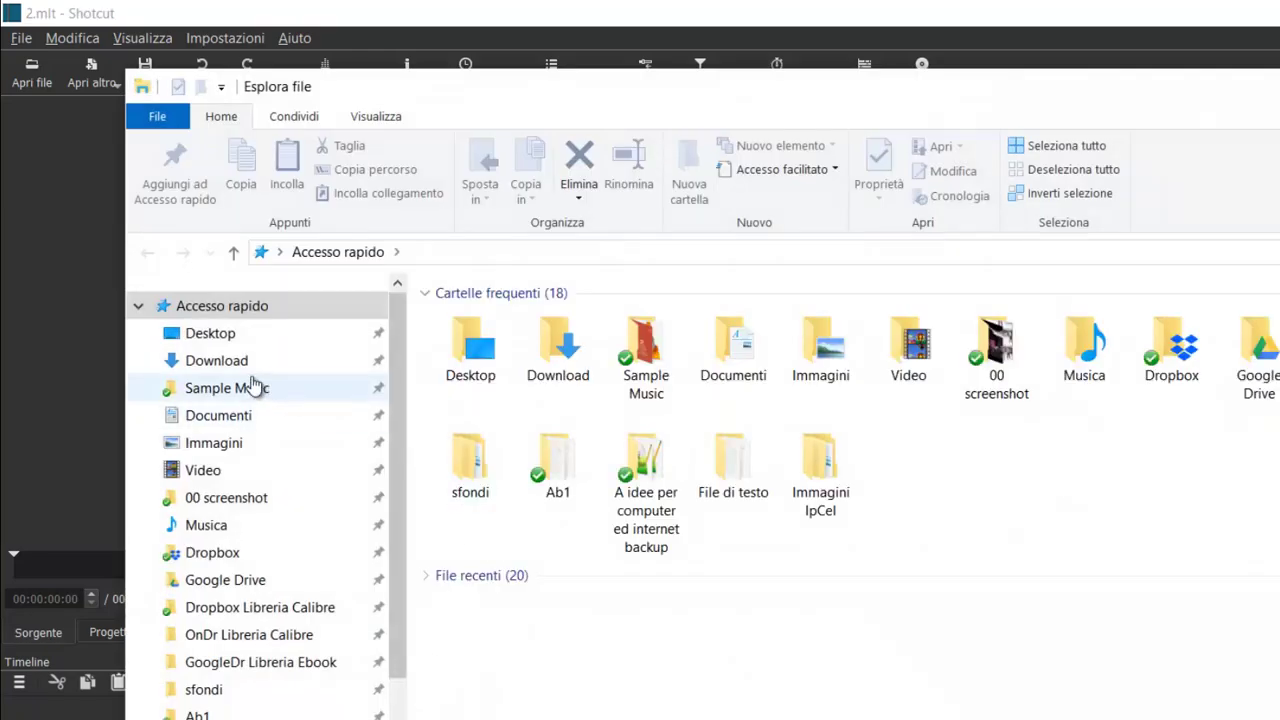
{"action": "left_click", "coordinate": [250, 362]}
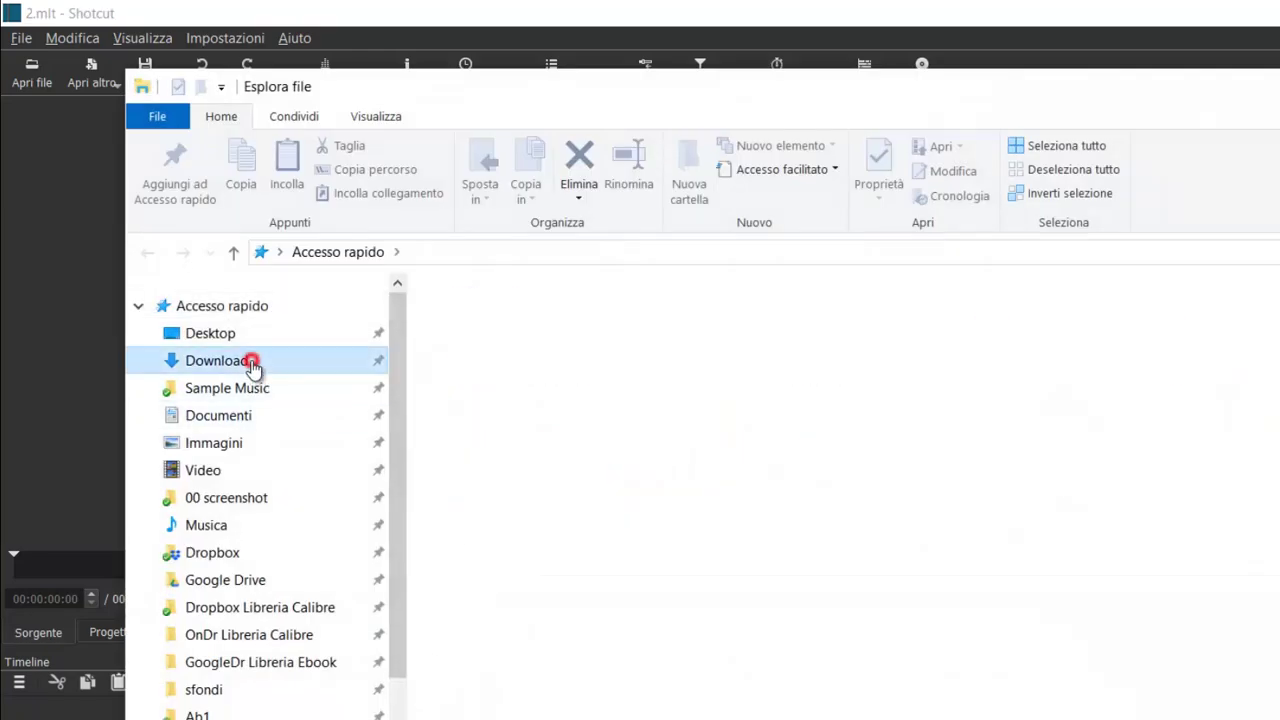
{"action": "left_click", "coordinate": [480, 318]}
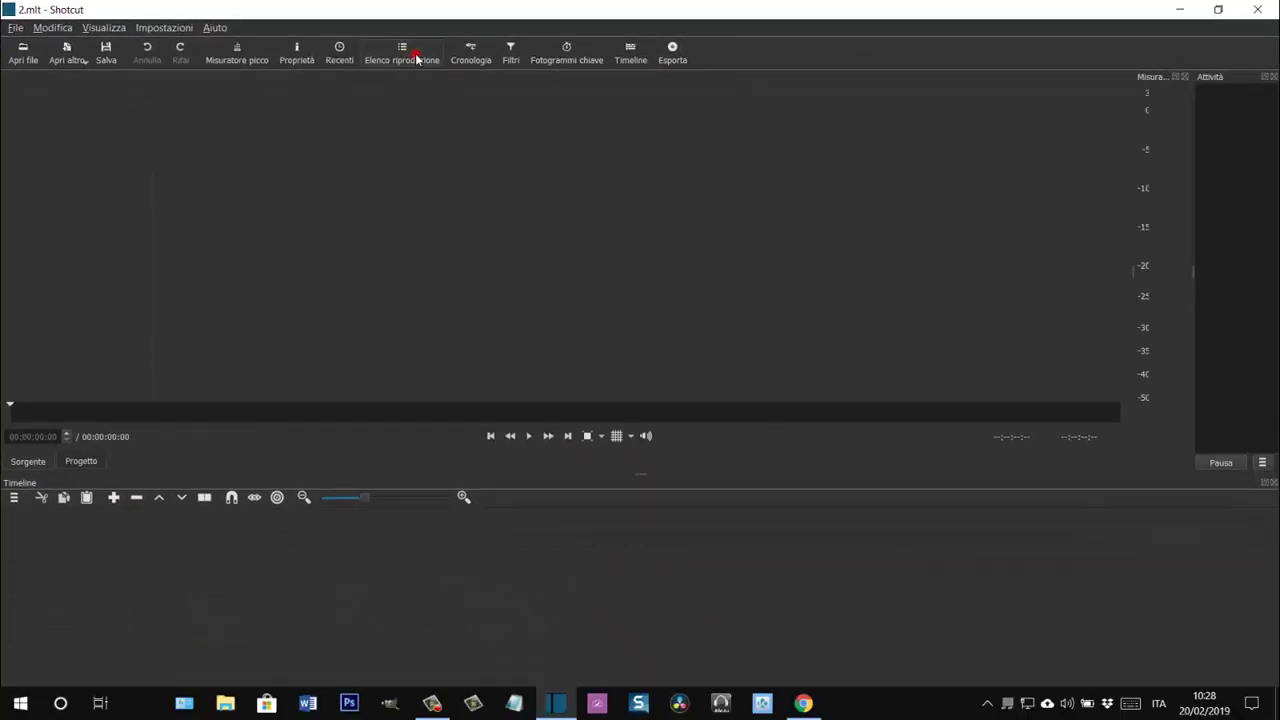
Step: Show the playlist and add 1.mp4, 2.mp4, 3.mp4 and 4.mp4 to it from the Download folder in File Explorer
{"action": "left_click", "coordinate": [410, 55]}
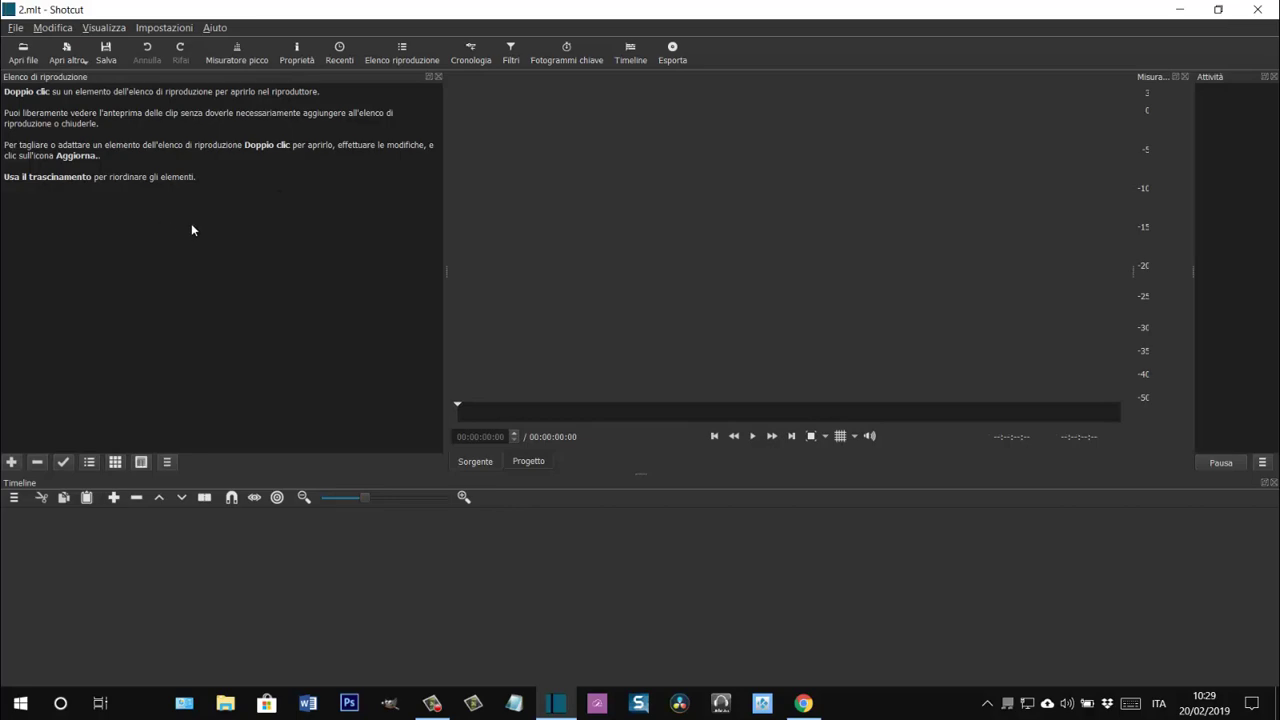
{"action": "left_click", "coordinate": [225, 703]}
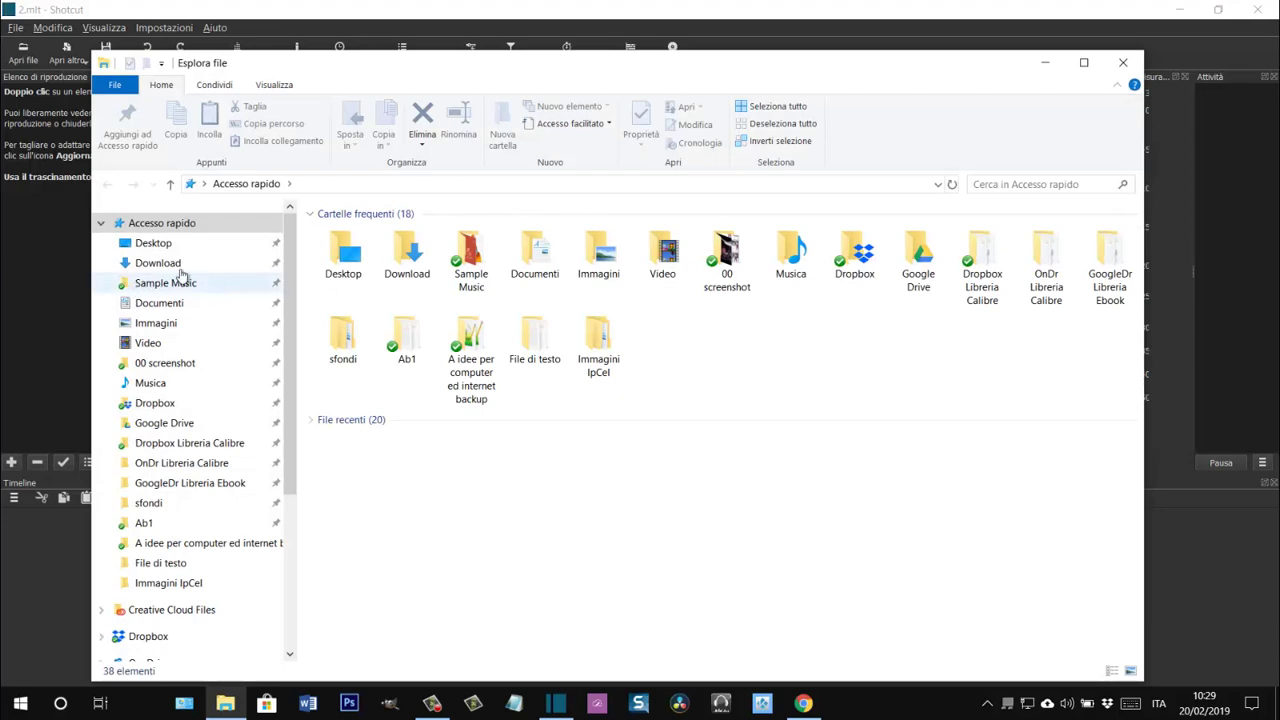
{"action": "left_click", "coordinate": [177, 263]}
{"action": "left_click_drag", "start_coordinate": [644, 76], "coordinate": [892, 120]}
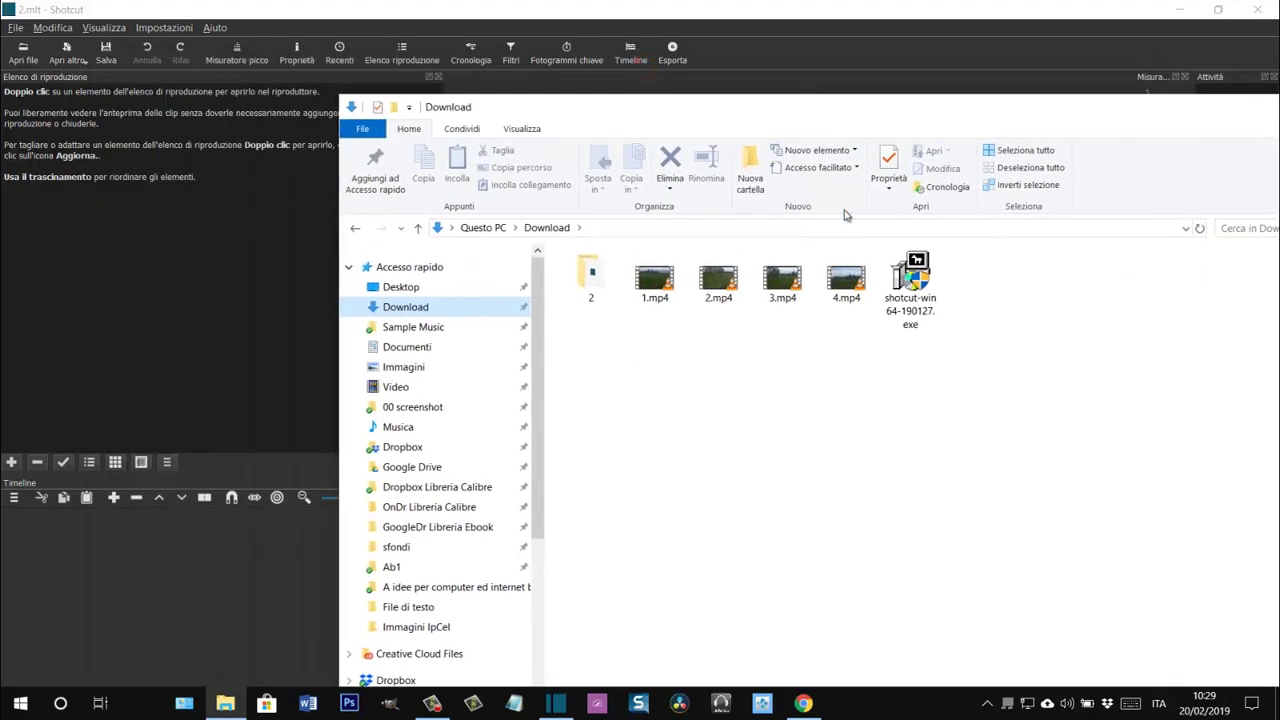
{"action": "left_click", "coordinate": [655, 290]}
{"action": "left_click", "coordinate": [718, 285], "text": "ctrl"}
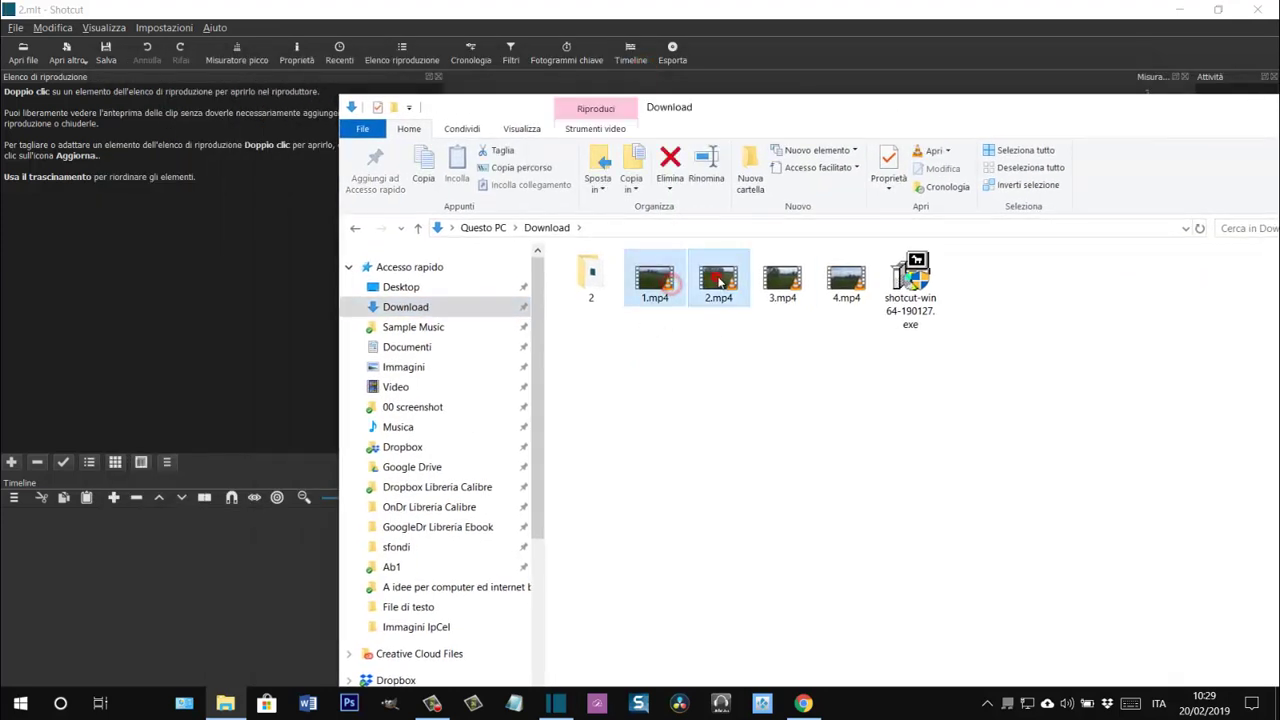
{"action": "left_click", "coordinate": [782, 285], "text": "ctrl"}
{"action": "left_click", "coordinate": [848, 287], "text": "ctrl"}
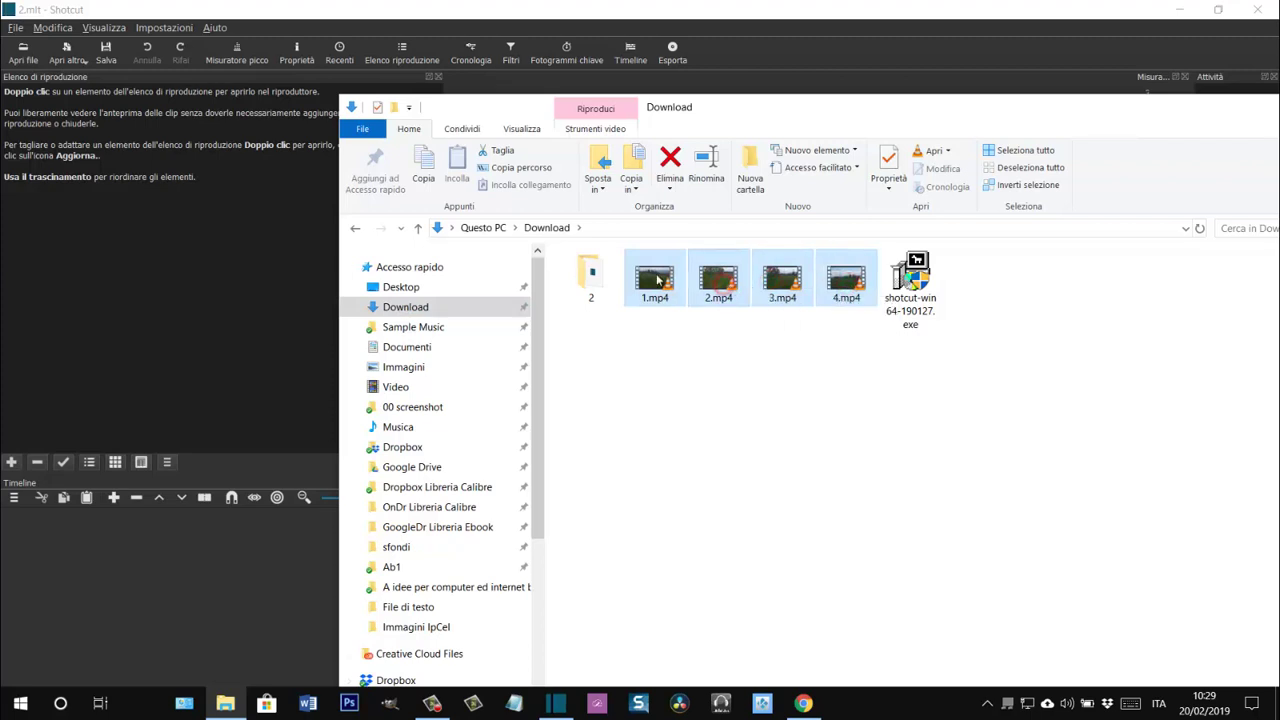
{"action": "left_click_drag", "start_coordinate": [726, 290], "coordinate": [201, 260]}
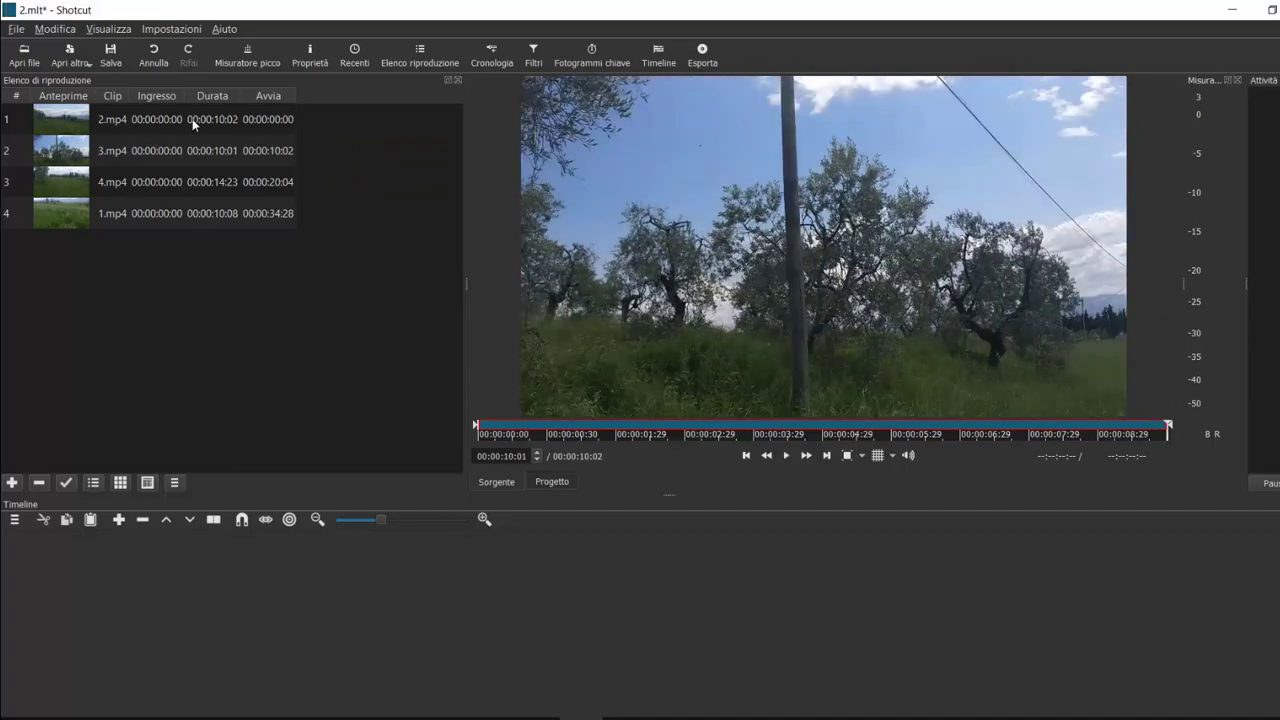
Step: Place 1.mp4 from the playlist at the start of the timeline and preview its first few seconds
{"action": "left_click", "coordinate": [175, 213]}
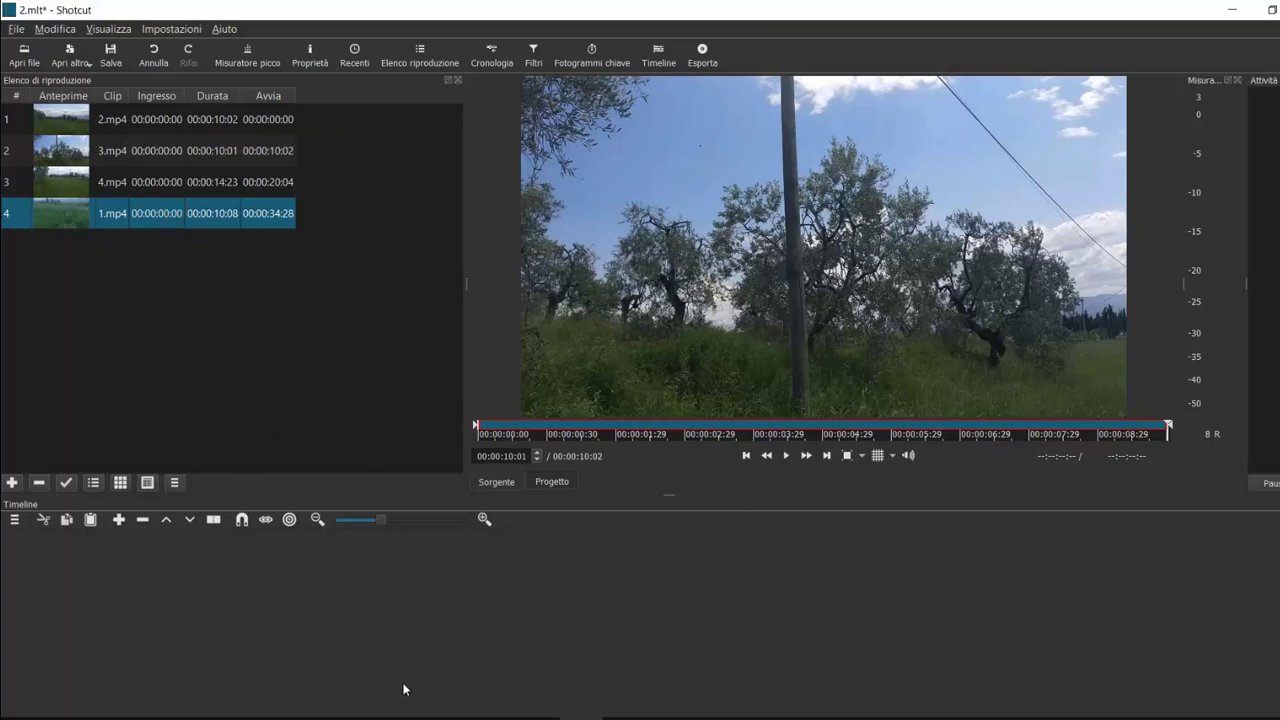
{"action": "left_click_drag", "start_coordinate": [109, 217], "coordinate": [337, 602]}
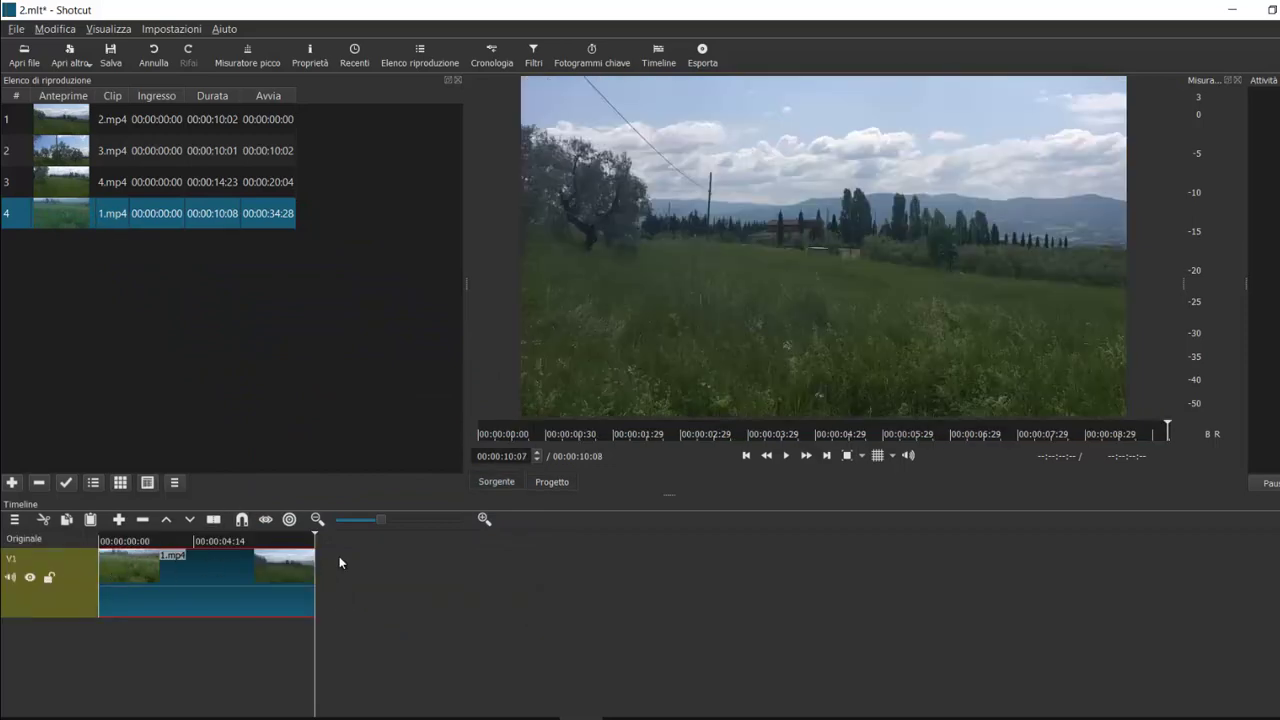
{"action": "left_click", "coordinate": [747, 456]}
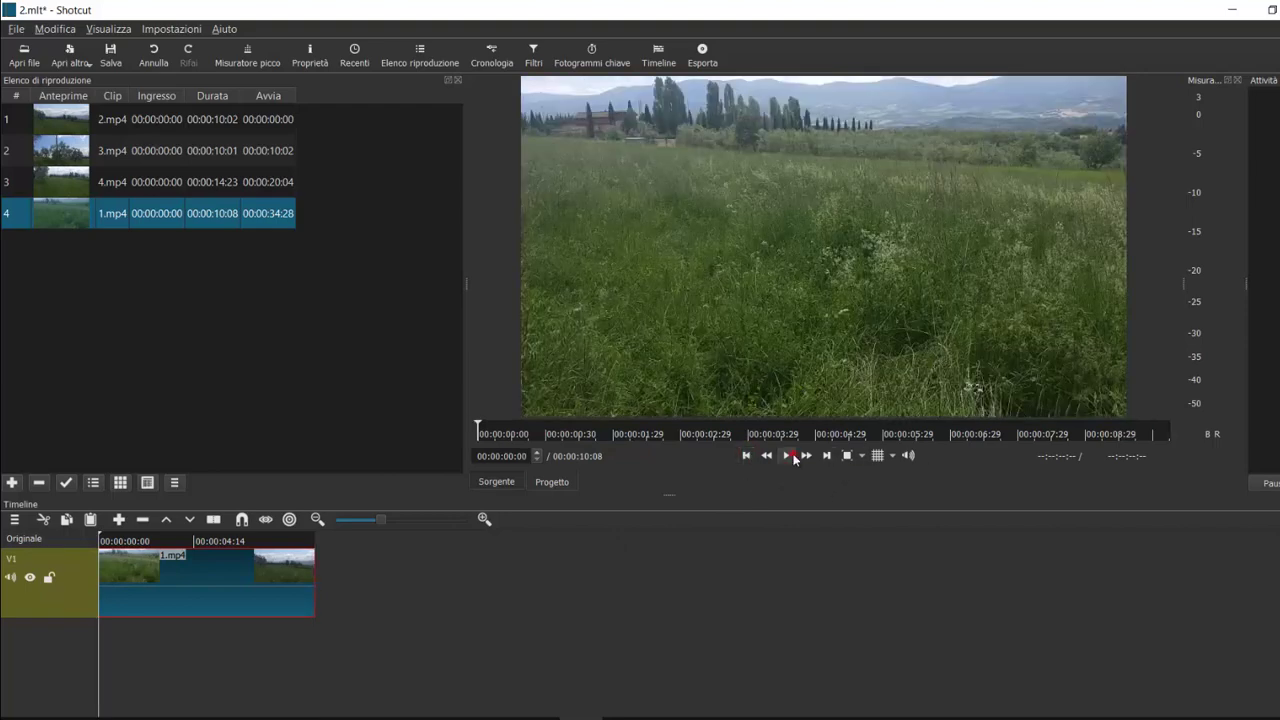
{"action": "left_click", "coordinate": [790, 456]}
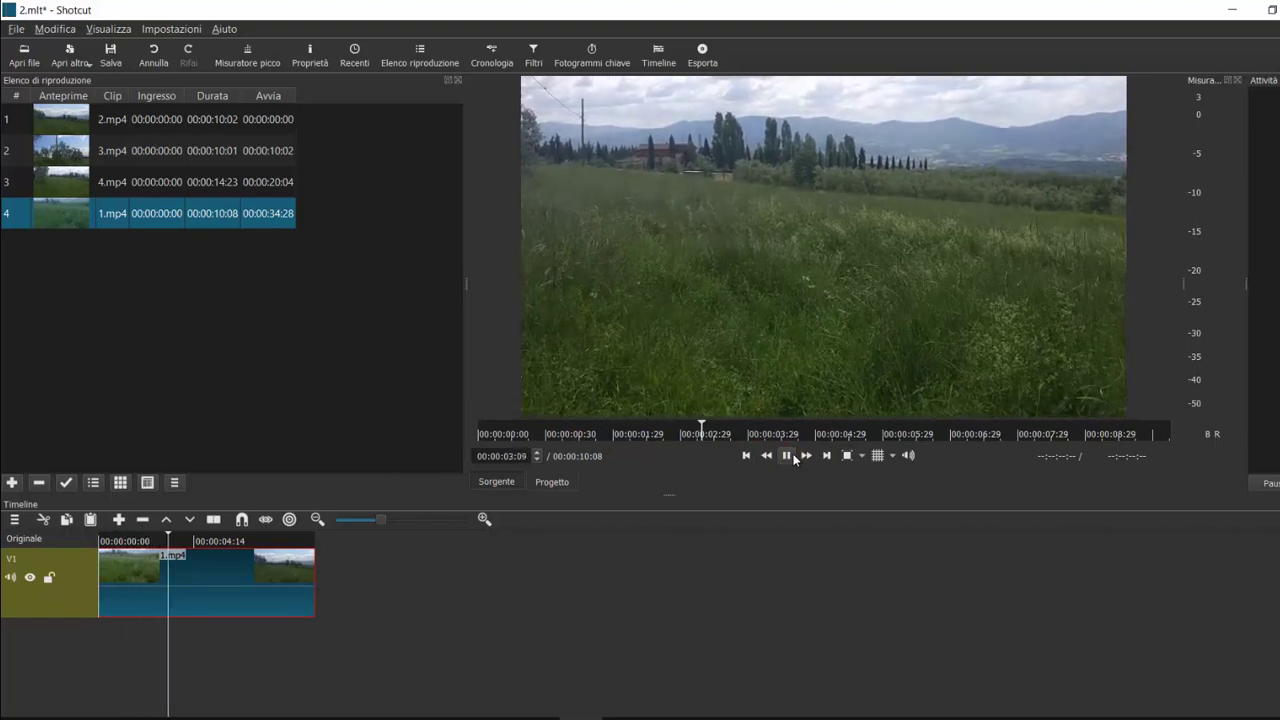
{"action": "left_click", "coordinate": [788, 456]}
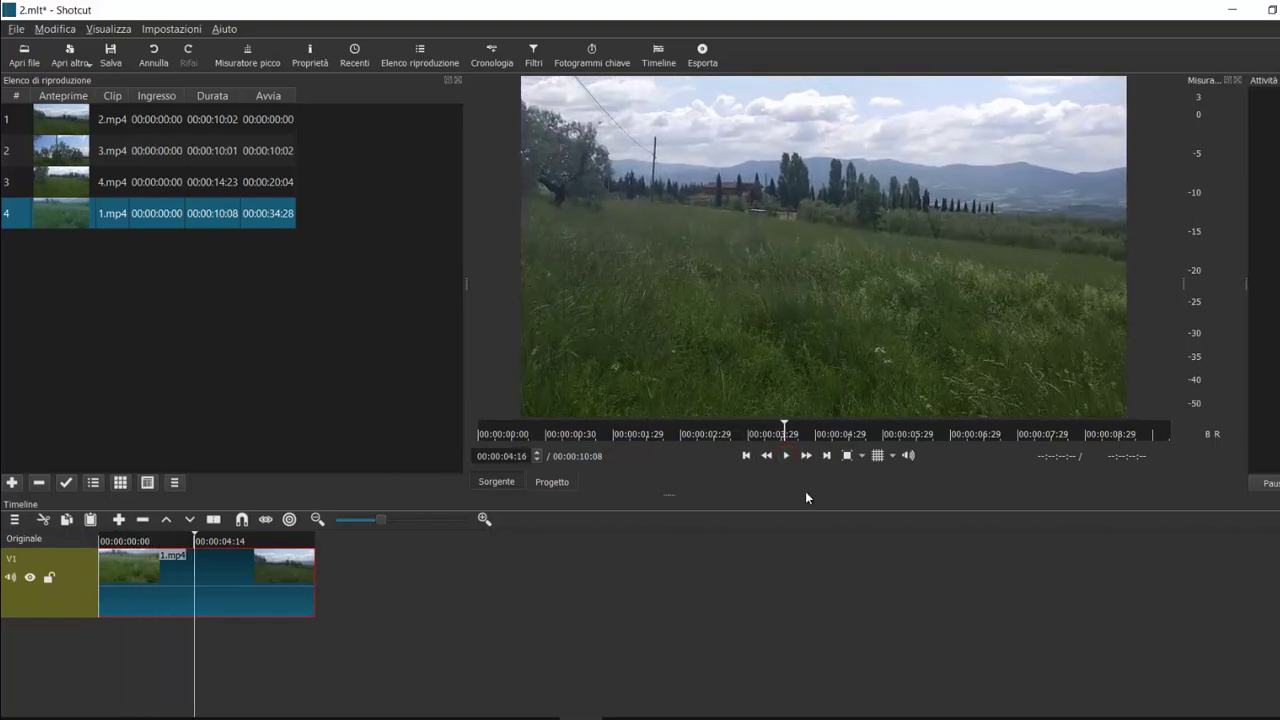
Step: Add 2.mp4 from the playlist to track V1 after 1.mp4, and move it closer while leaving a gap
{"action": "left_click", "coordinate": [137, 122]}
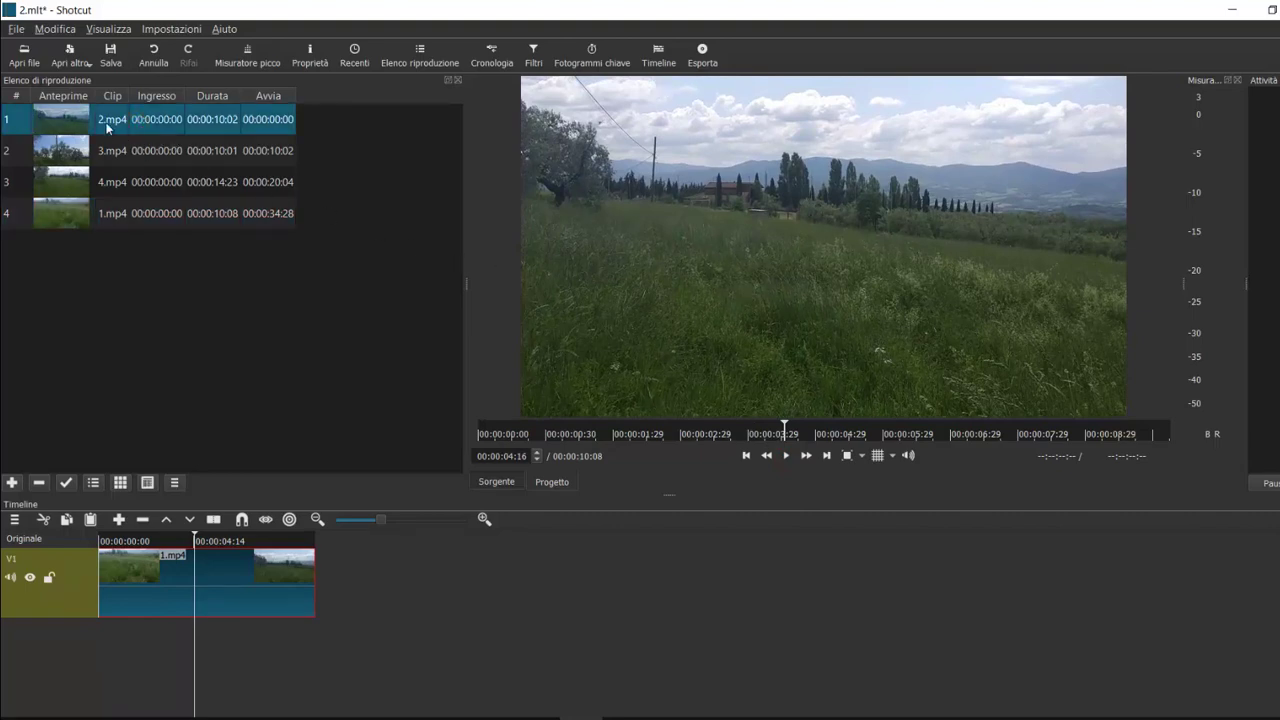
{"action": "left_click_drag", "start_coordinate": [66, 114], "coordinate": [503, 572]}
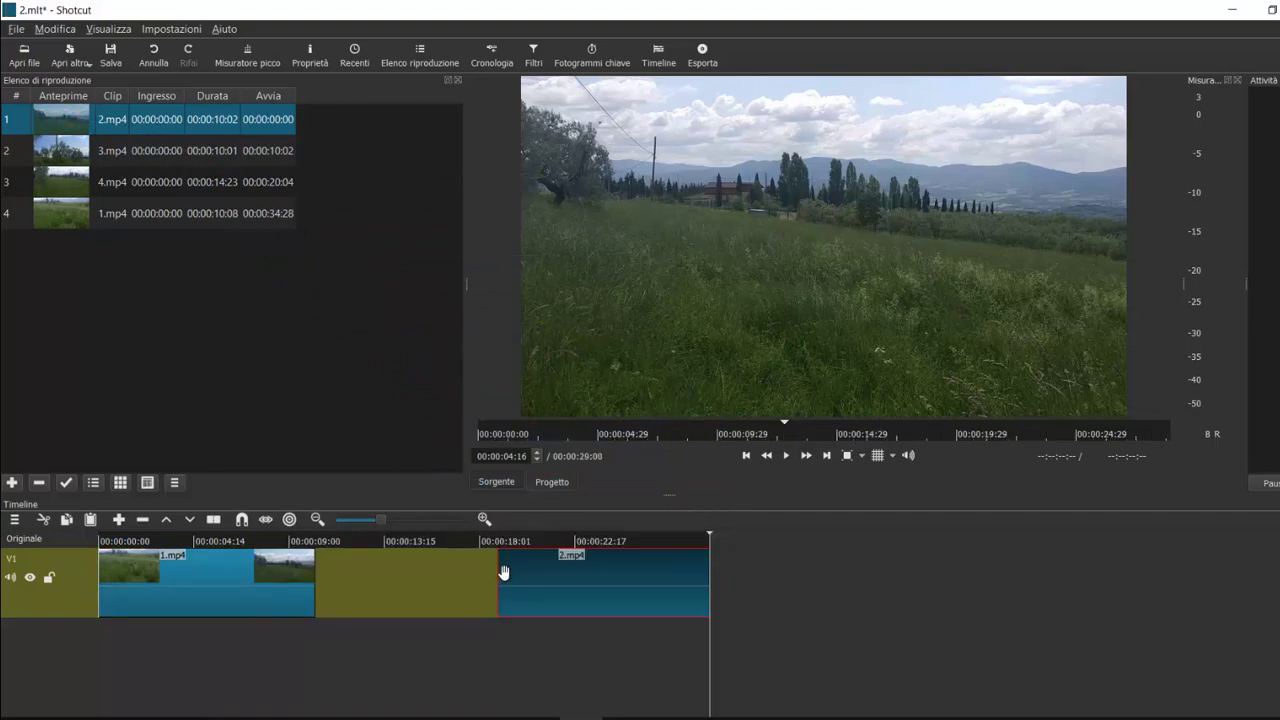
{"action": "left_click_drag", "start_coordinate": [594, 586], "coordinate": [509, 583]}
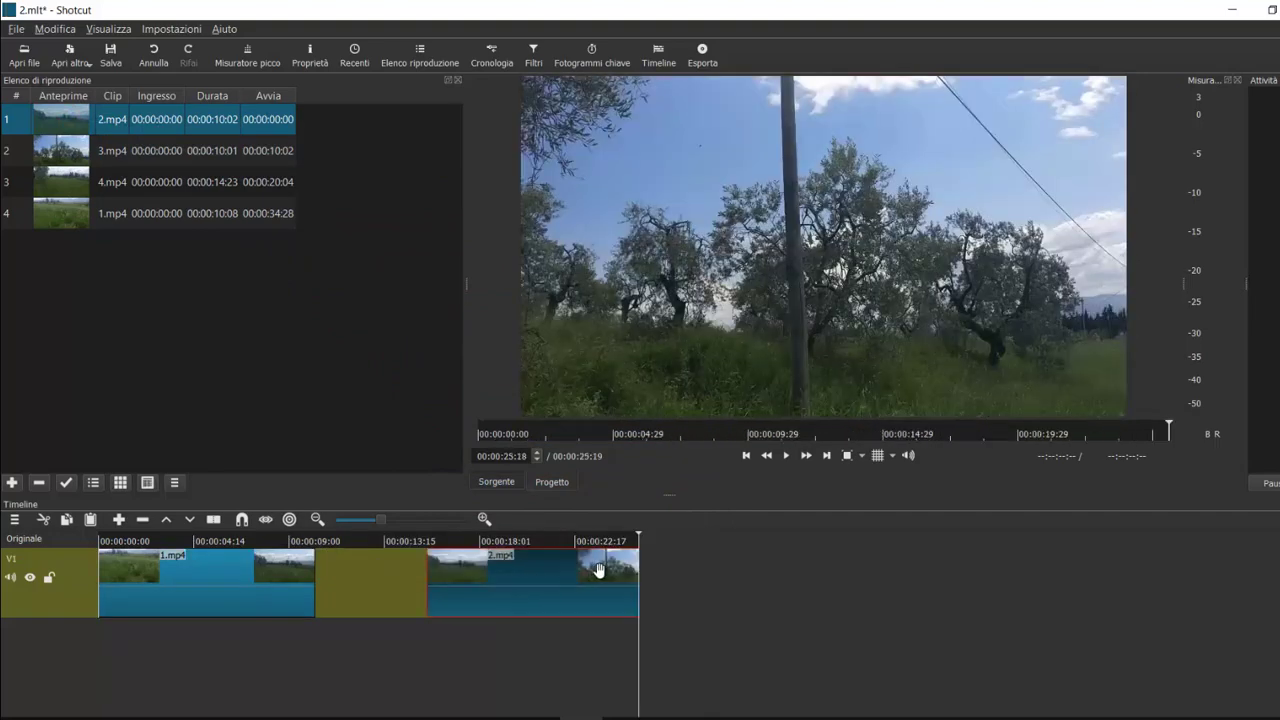
Step: Remove the empty gap between 1.mp4 and 2.mp4 on track V1
{"action": "left_click", "coordinate": [362, 587]}
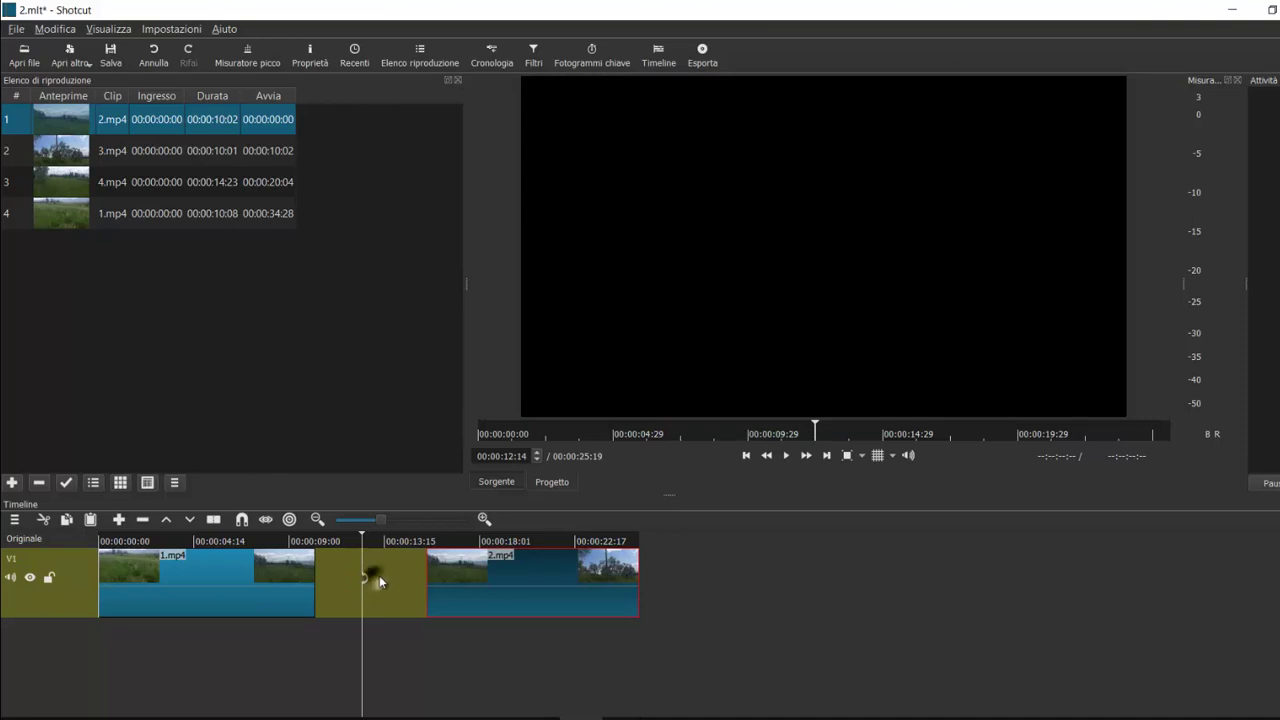
{"action": "right_click", "coordinate": [379, 578]}
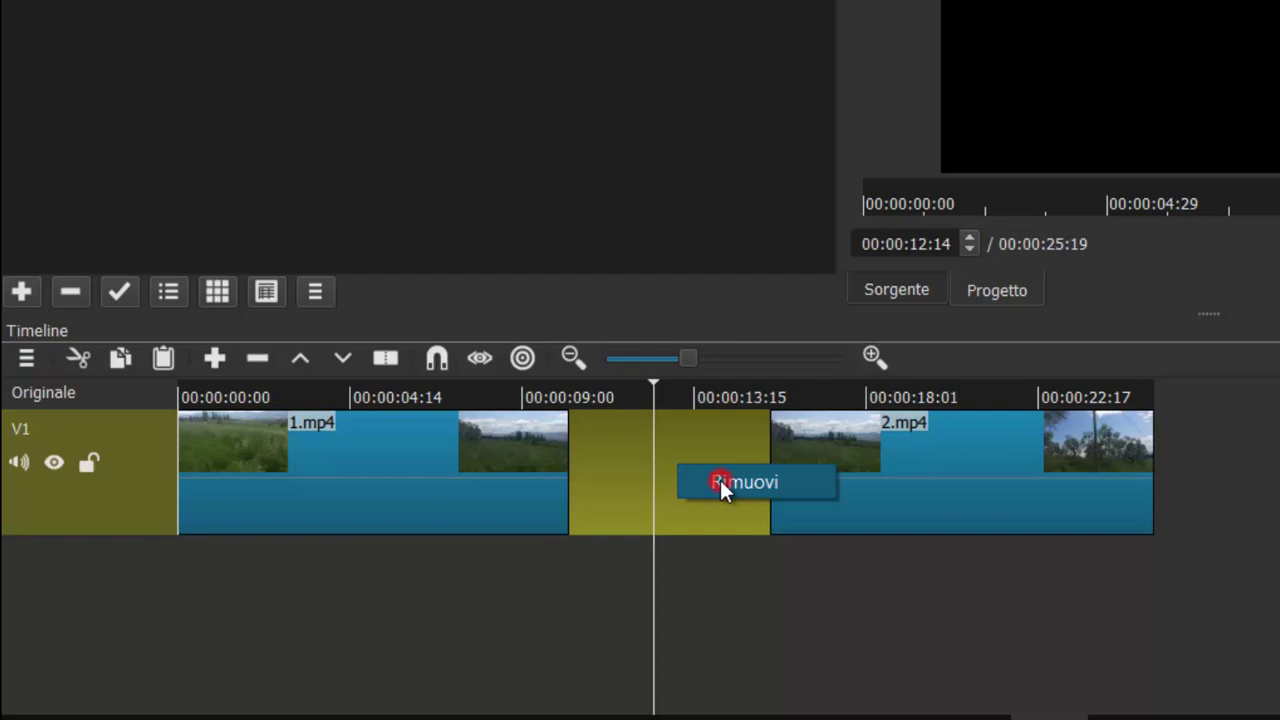
{"action": "left_click", "coordinate": [720, 482]}
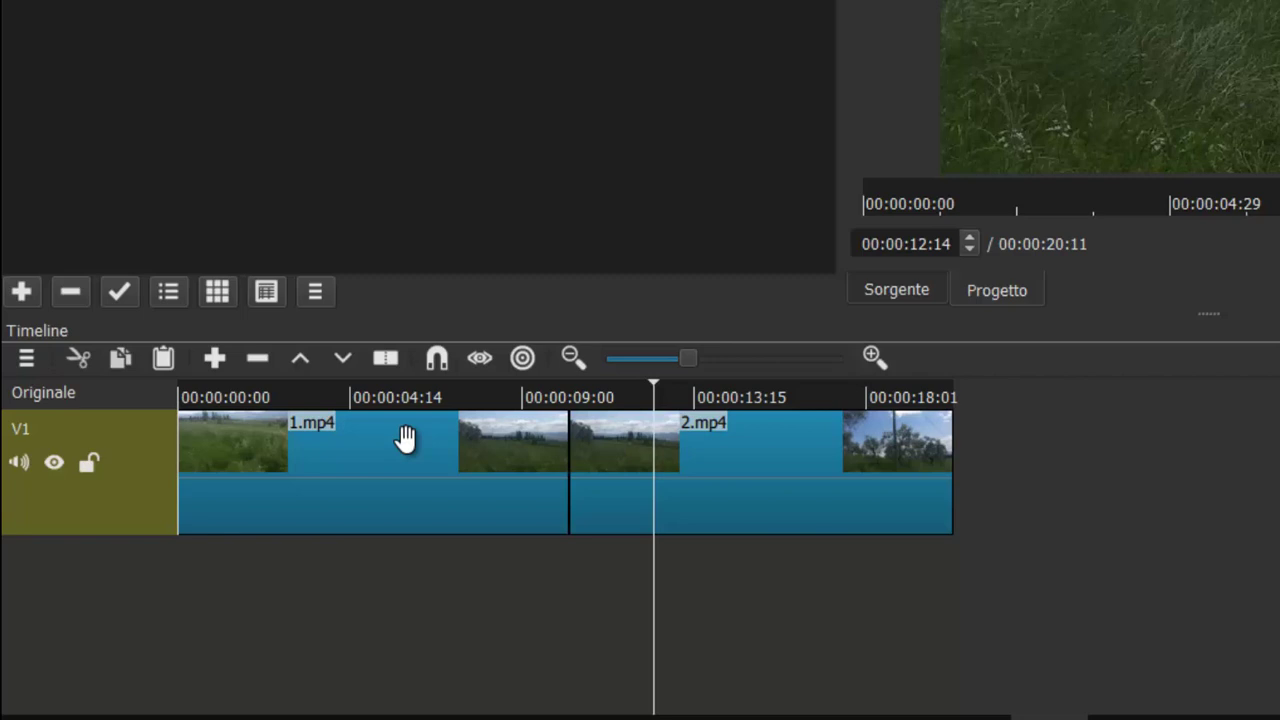
Step: Overlap 2.mp4 onto the end of 1.mp4 by about 4 seconds to create a transition, and preview it
{"action": "left_click", "coordinate": [710, 476]}
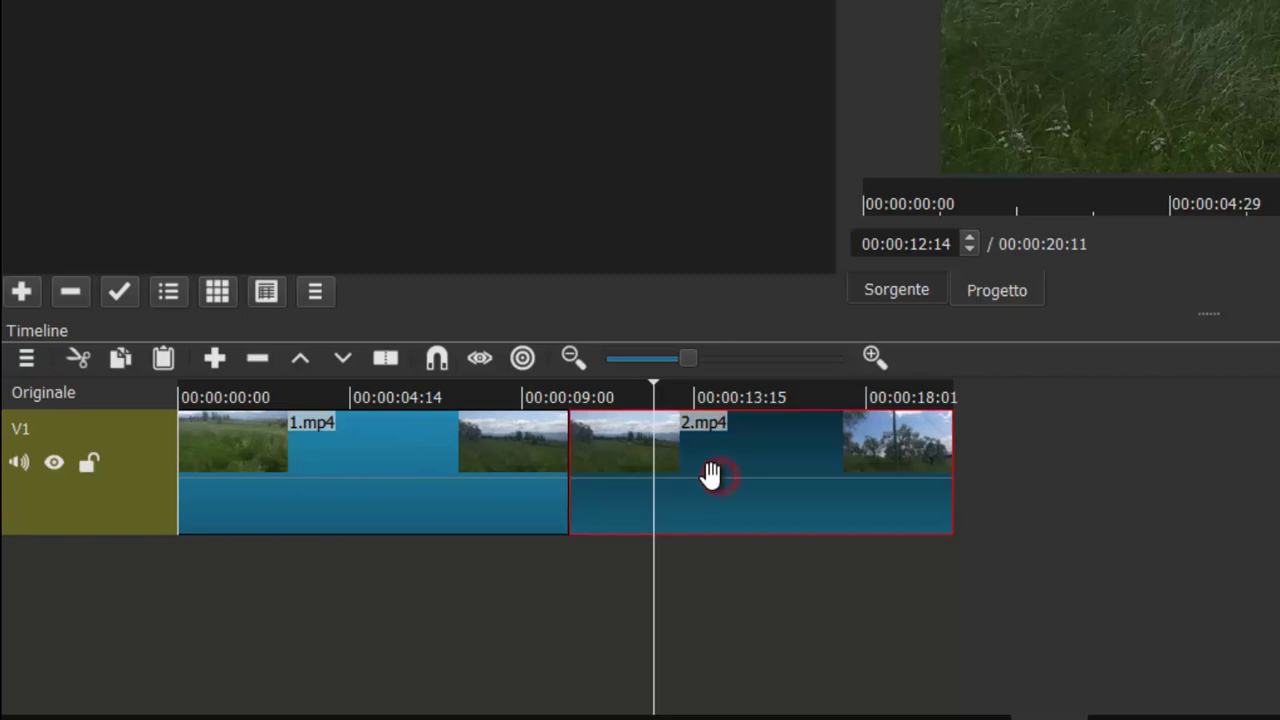
{"action": "left_click_drag", "start_coordinate": [710, 476], "coordinate": [556, 495]}
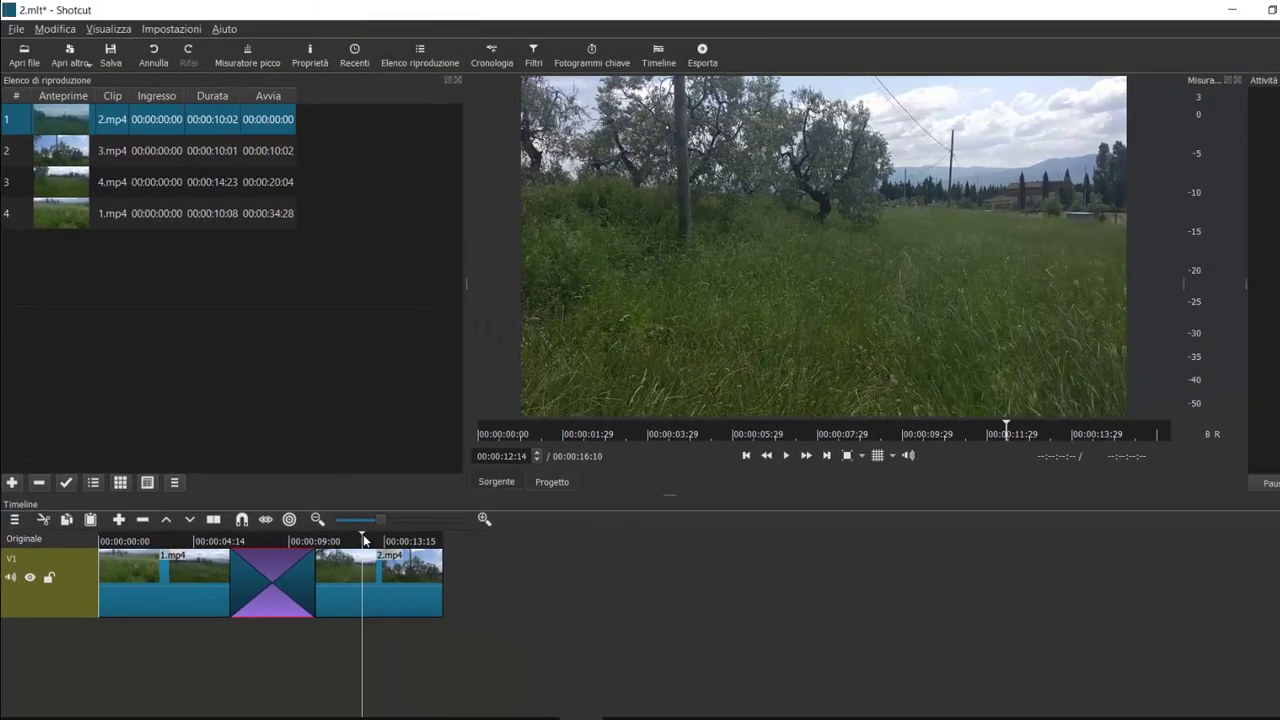
{"action": "left_click_drag", "start_coordinate": [363, 538], "coordinate": [207, 543]}
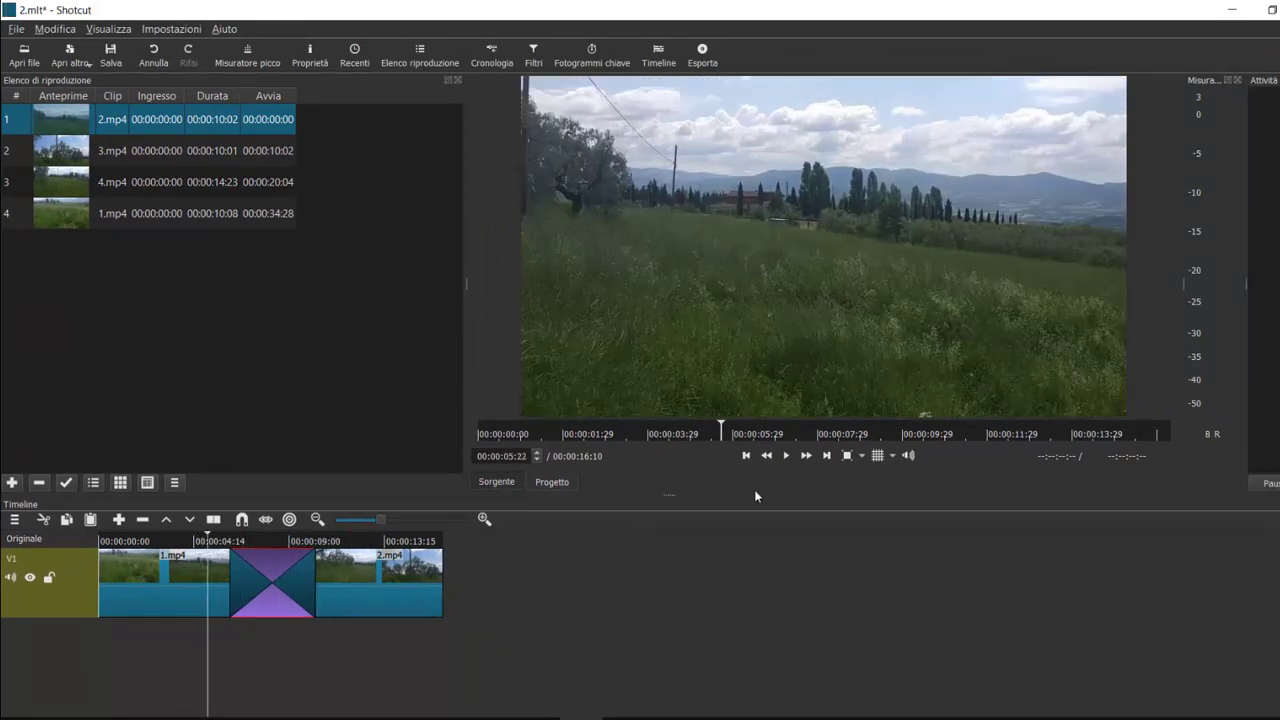
{"action": "left_click", "coordinate": [785, 457]}
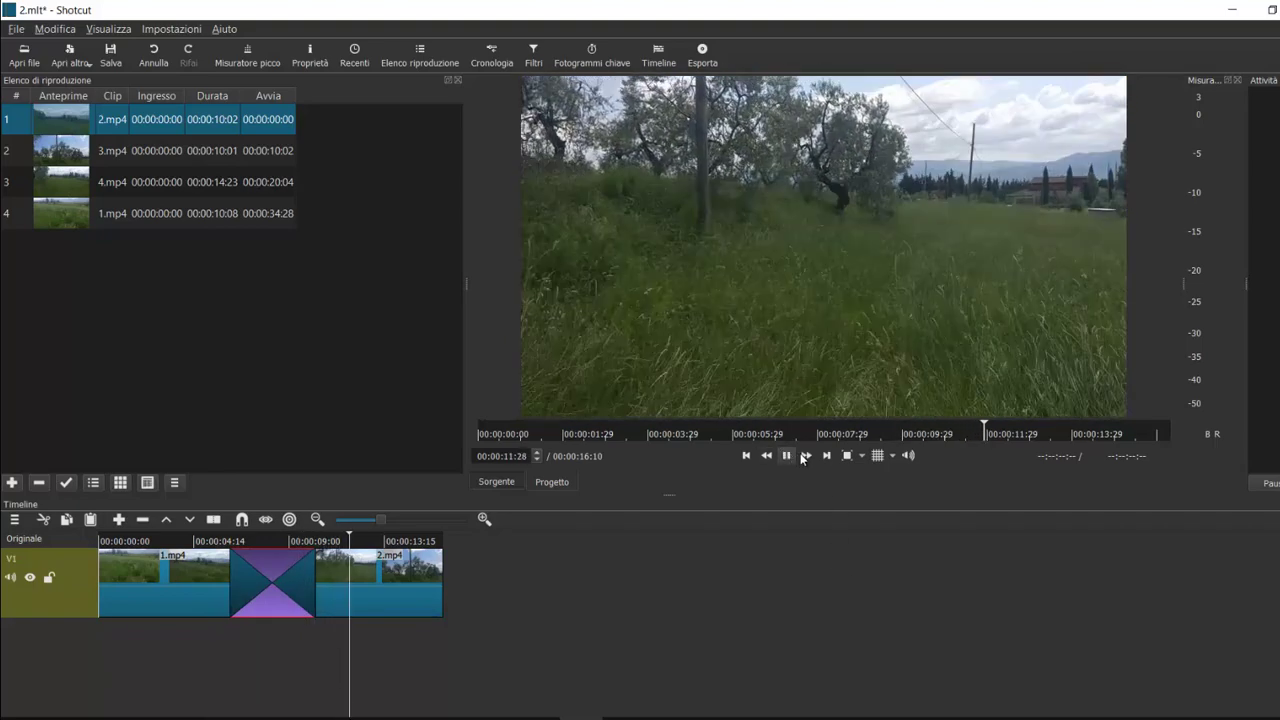
Step: Set the video style of the transition between 1.mp4 and 2.mp4 to Barra orizzontale
{"action": "left_click", "coordinate": [788, 455]}
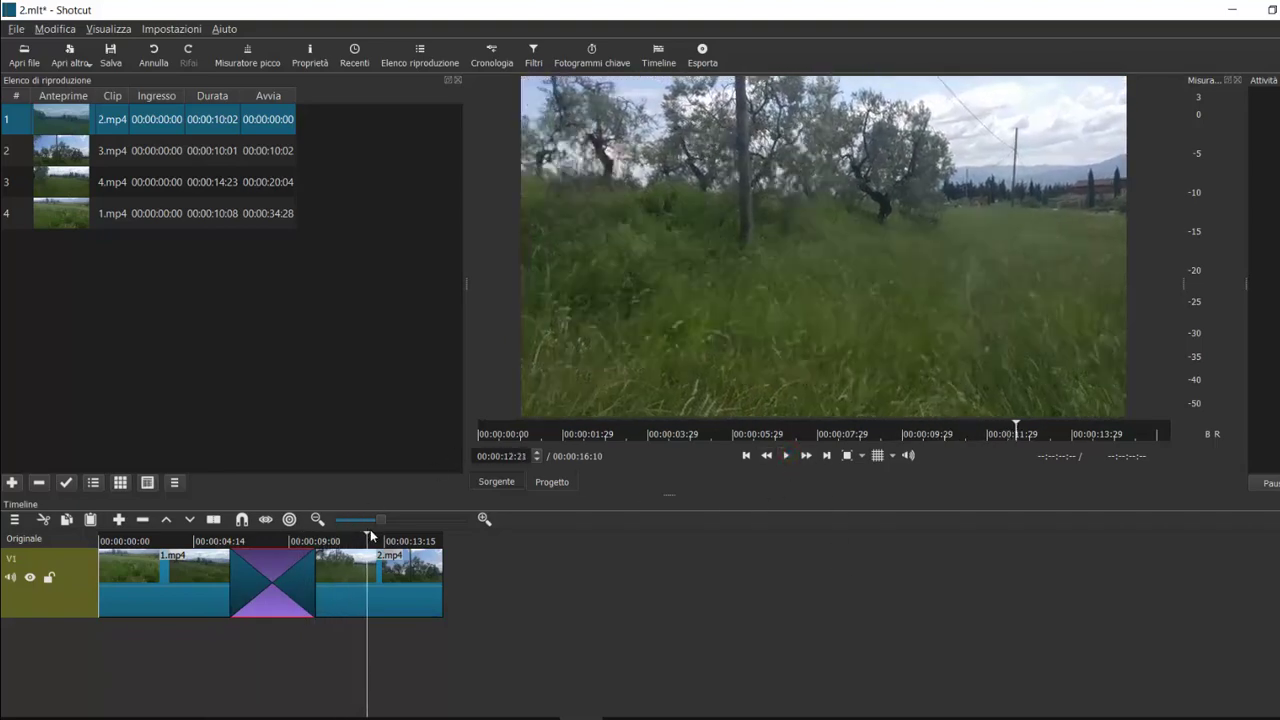
{"action": "left_click_drag", "start_coordinate": [366, 537], "coordinate": [257, 538]}
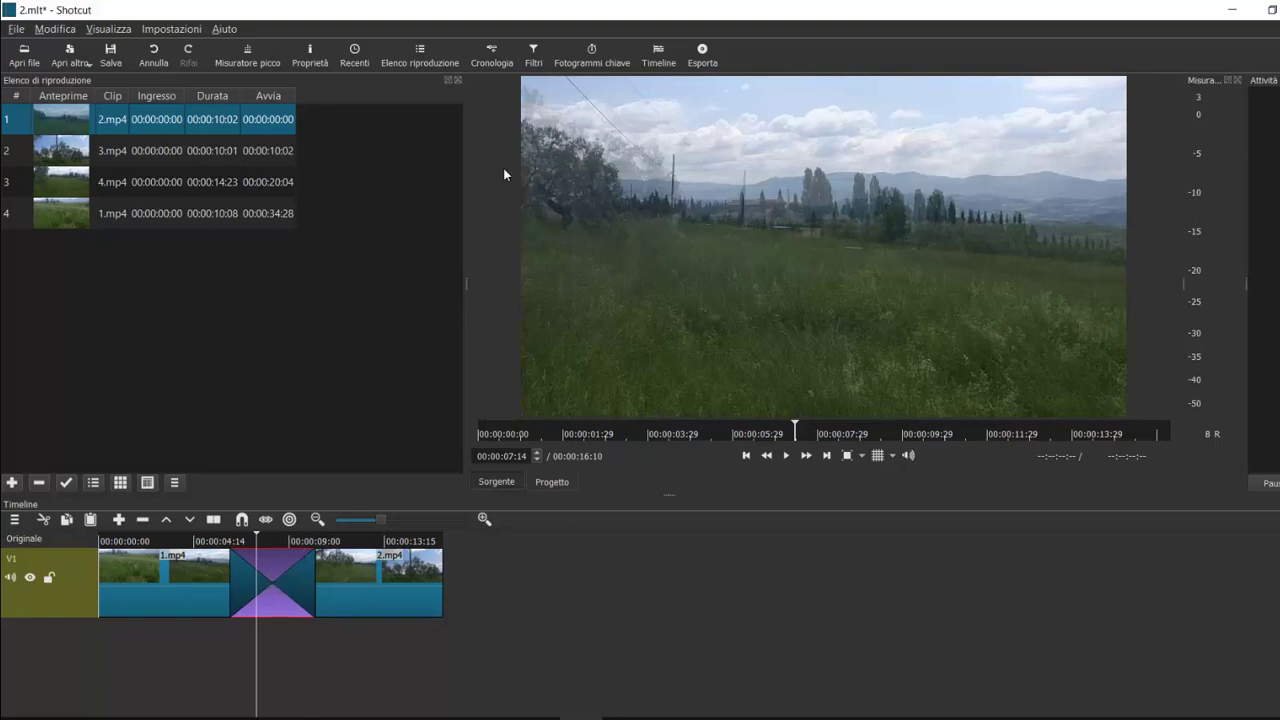
{"action": "left_click", "coordinate": [310, 62]}
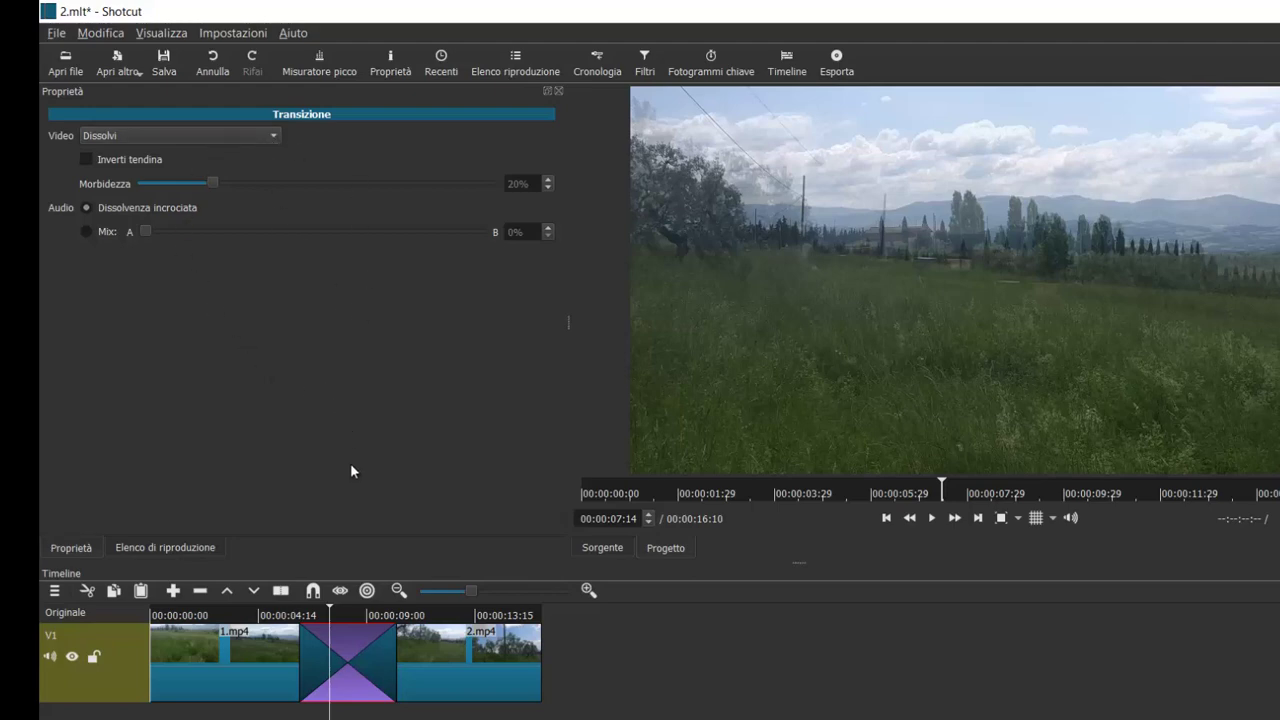
{"action": "left_click", "coordinate": [274, 139]}
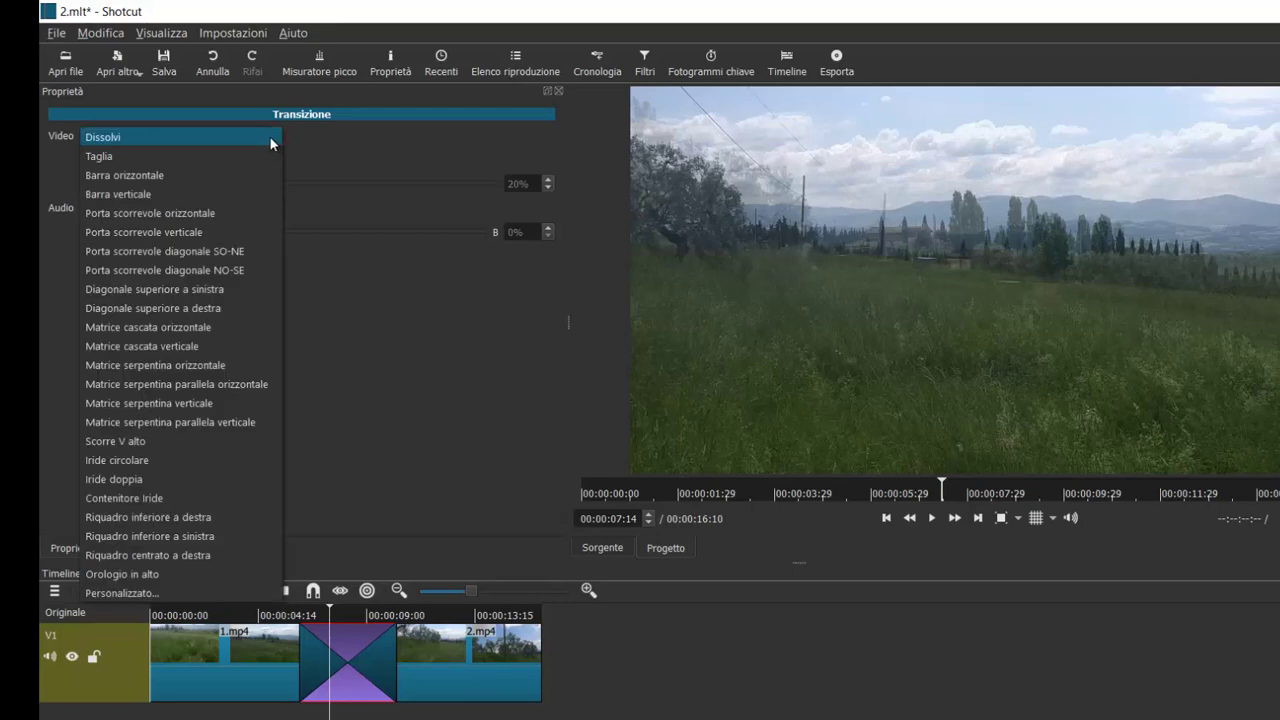
{"action": "left_click", "coordinate": [195, 175]}
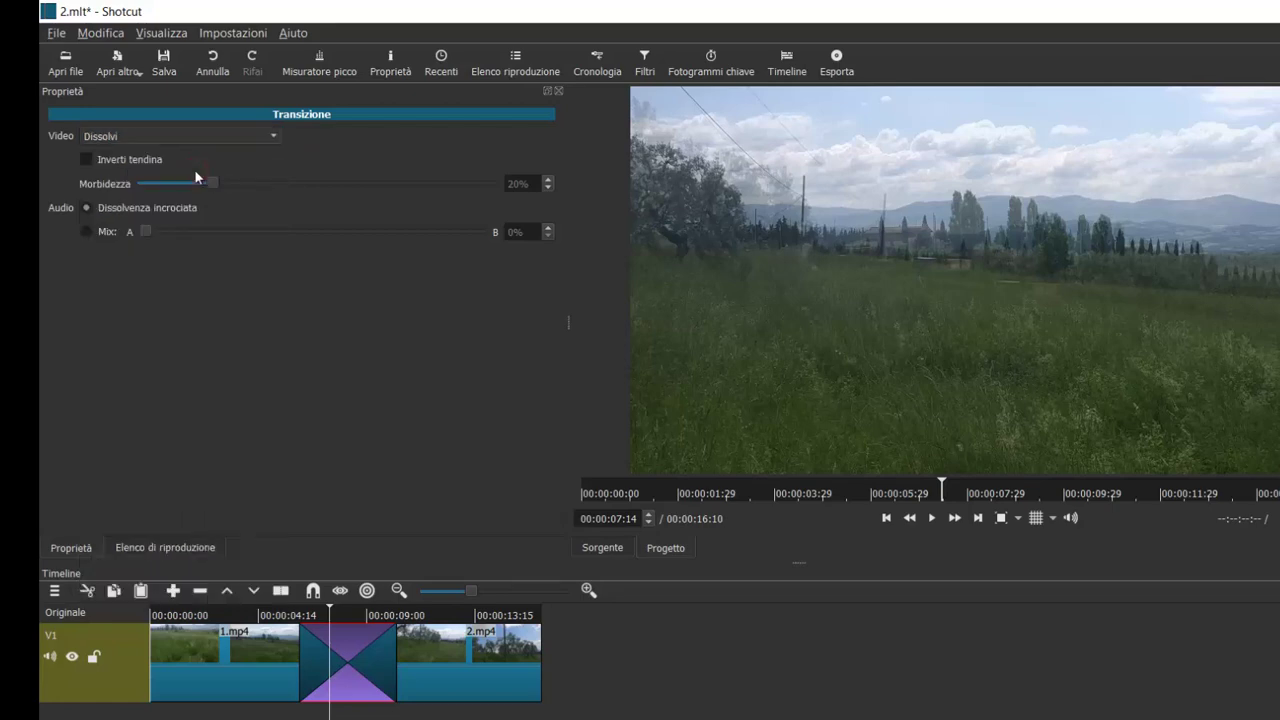
Step: Preview the transition between 1.mp4 and 2.mp4 from the 5-second mark and look over the available transition styles
{"action": "left_click_drag", "start_coordinate": [330, 610], "coordinate": [270, 614]}
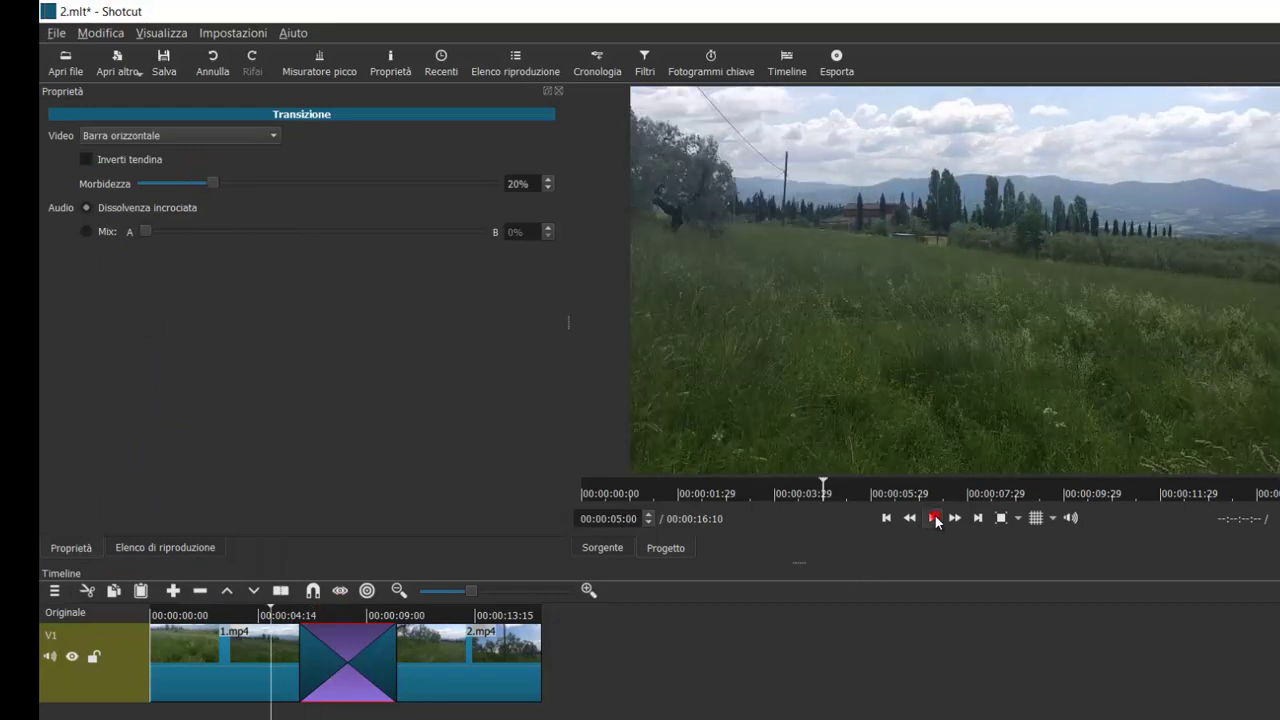
{"action": "left_click", "coordinate": [935, 518]}
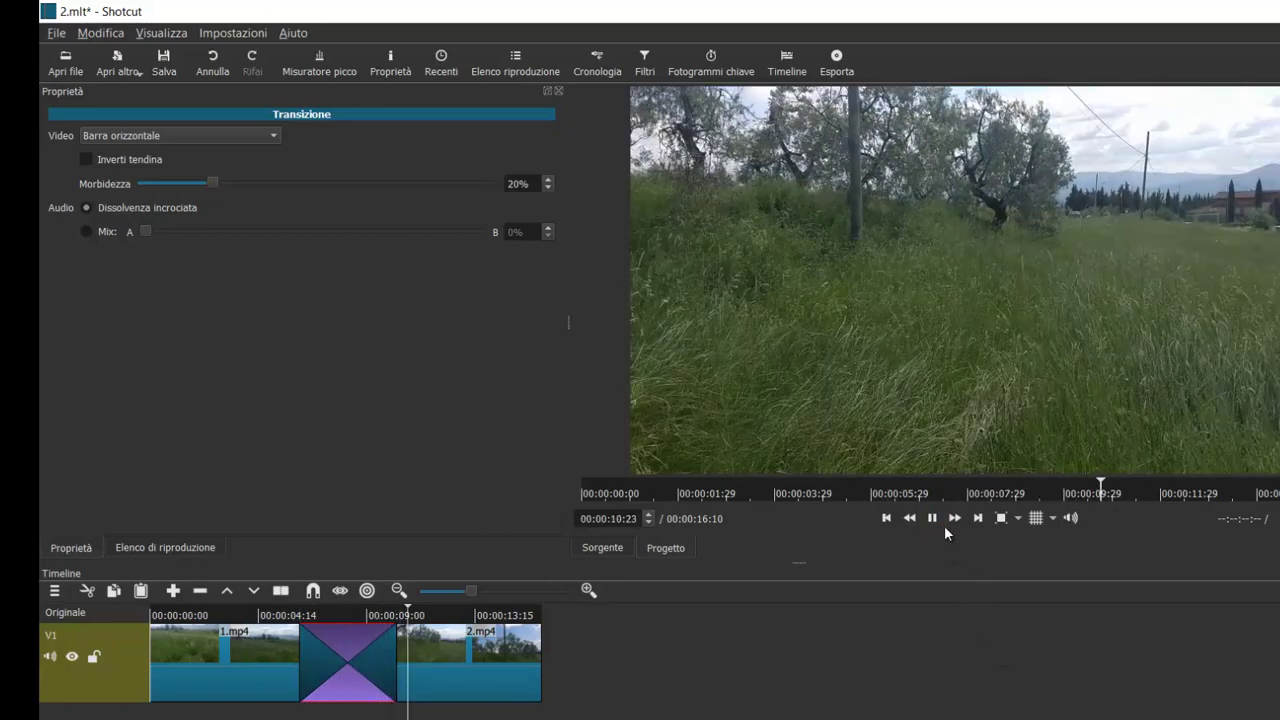
{"action": "left_click", "coordinate": [935, 519]}
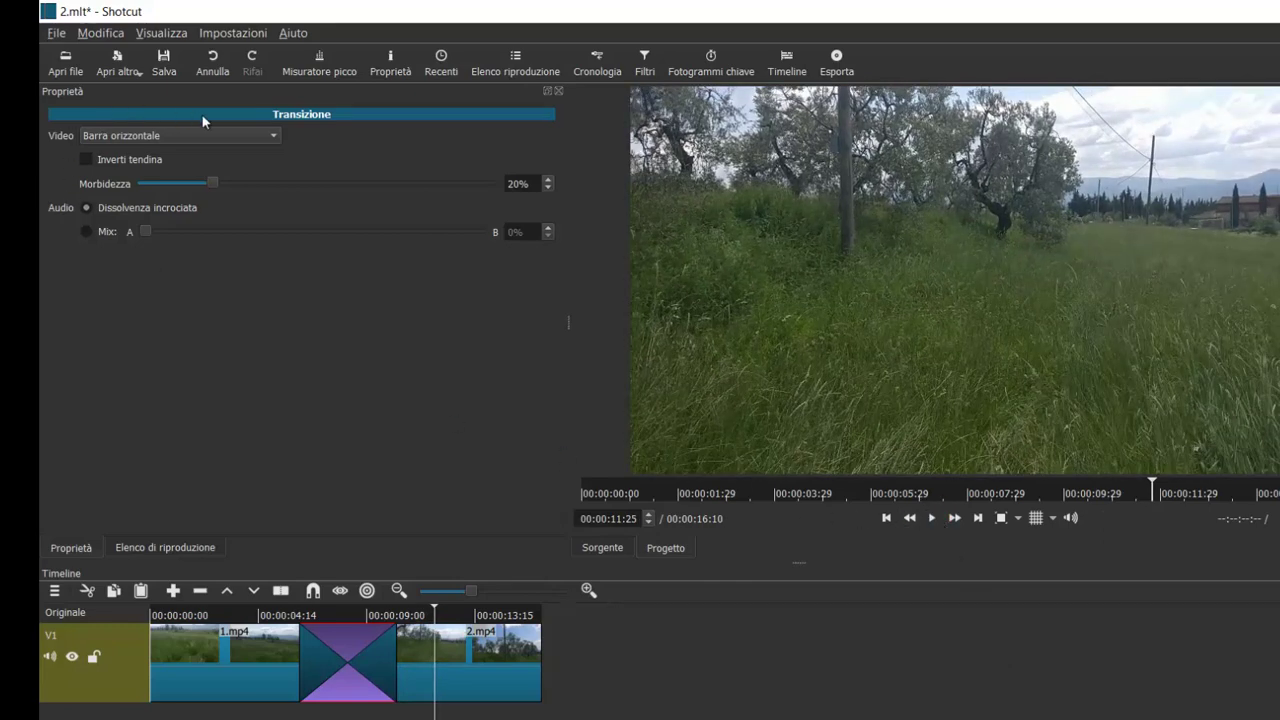
{"action": "left_click", "coordinate": [272, 136]}
{"action": "left_click", "coordinate": [274, 137]}
Step: Add 4.mp4 from the playlist to track V1 after 2.mp4 and remove the empty gap between them
{"action": "left_click", "coordinate": [510, 66]}
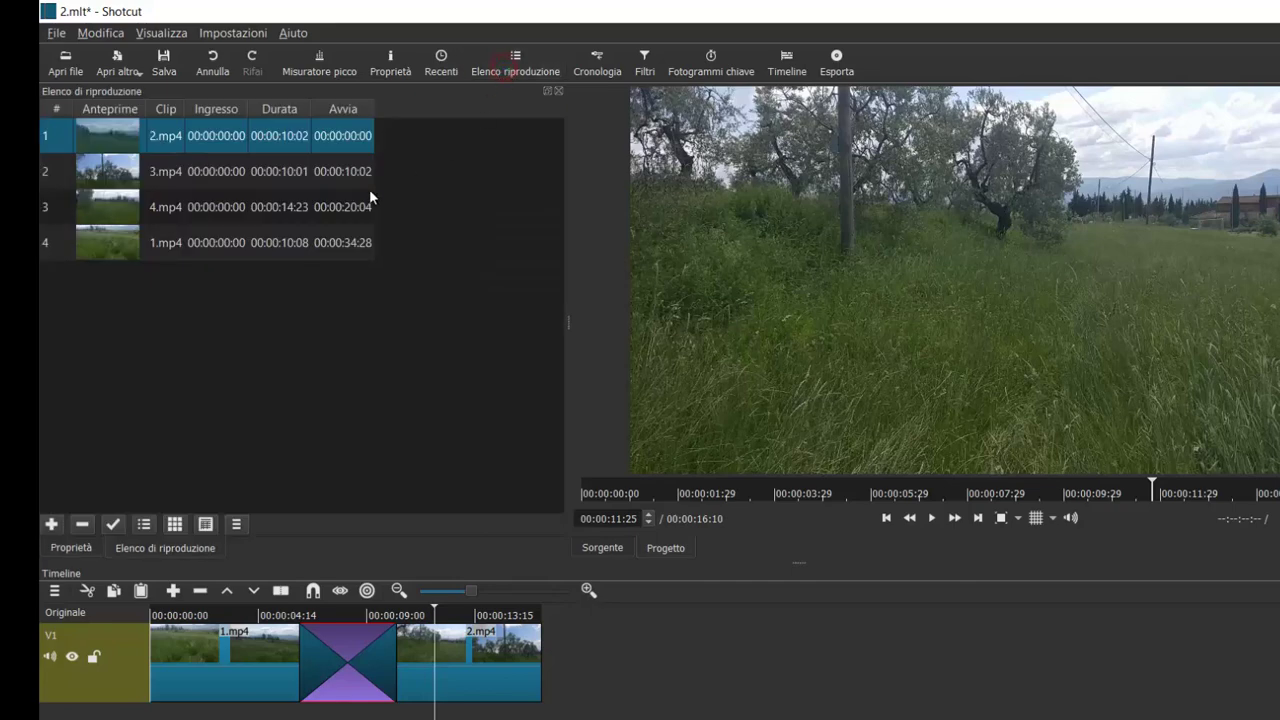
{"action": "left_click", "coordinate": [115, 212]}
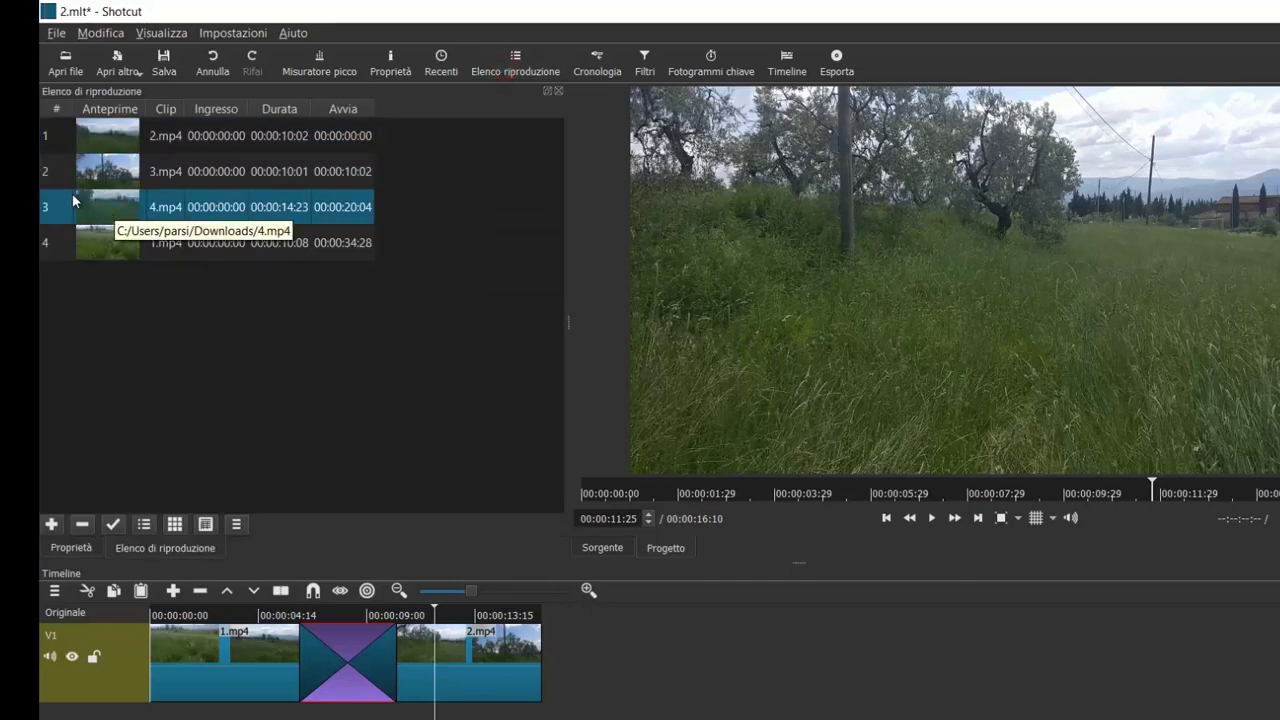
{"action": "left_click_drag", "start_coordinate": [90, 208], "coordinate": [698, 650]}
{"action": "left_click", "coordinate": [623, 649]}
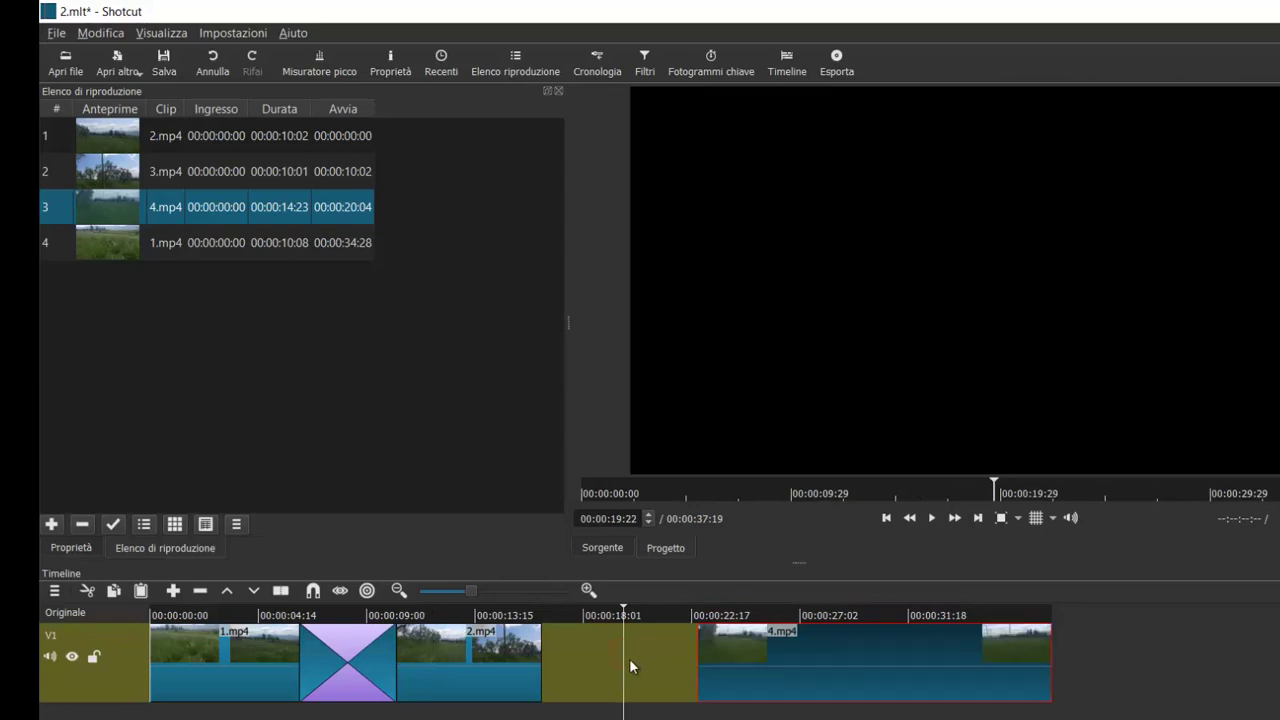
{"action": "right_click", "coordinate": [604, 654]}
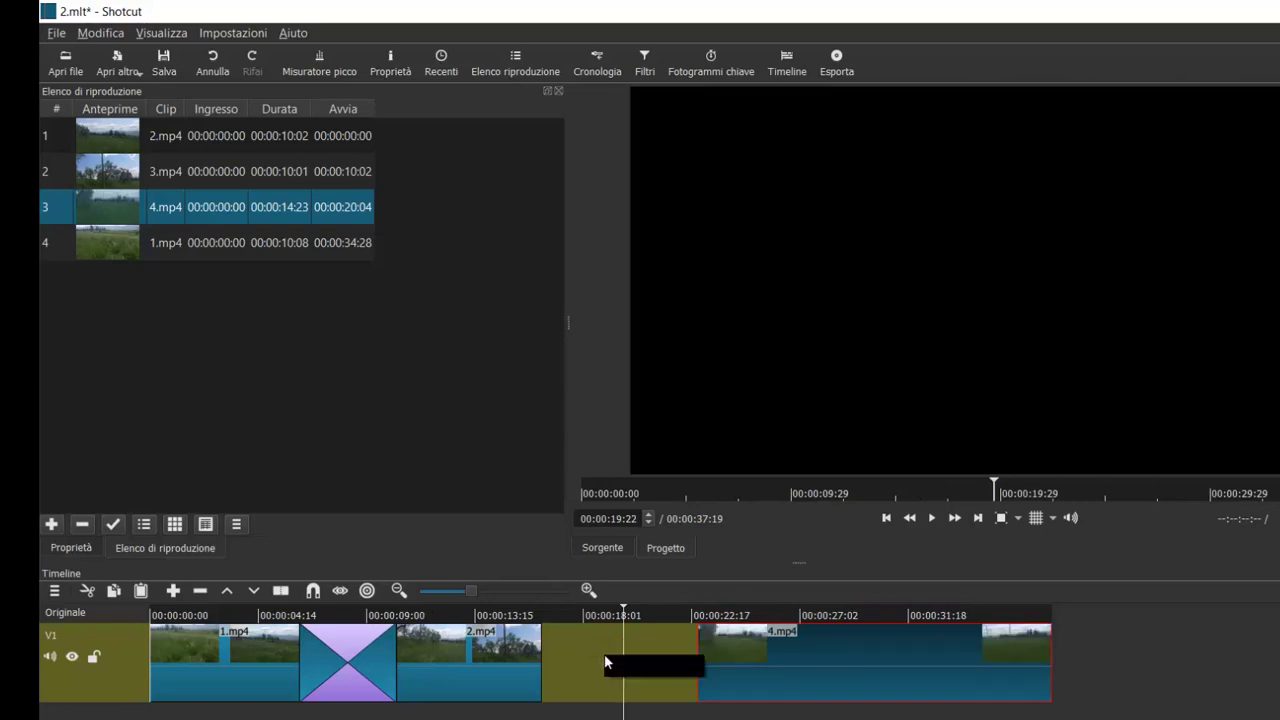
{"action": "left_click", "coordinate": [641, 667]}
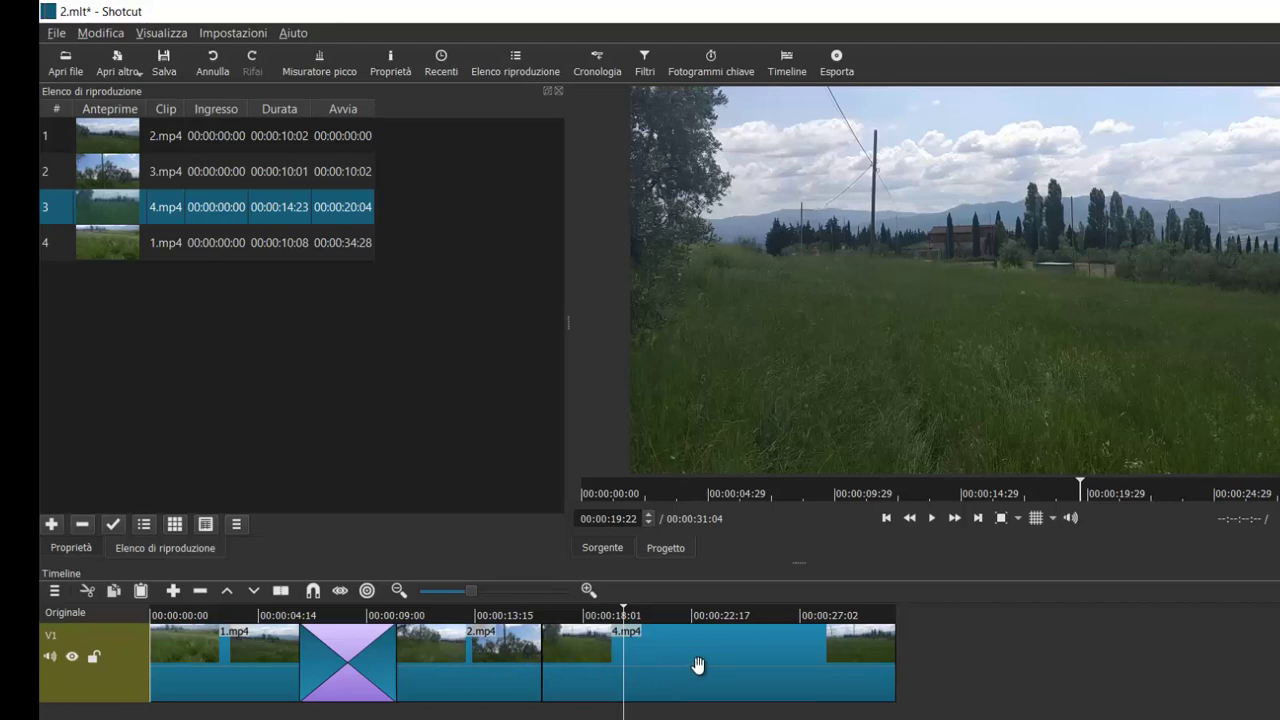
Step: Overlap 4.mp4 onto the end of 2.mp4 by about 3 seconds to create a transition, and open its properties
{"action": "left_click_drag", "start_coordinate": [696, 665], "coordinate": [615, 682]}
{"action": "left_click", "coordinate": [495, 650]}
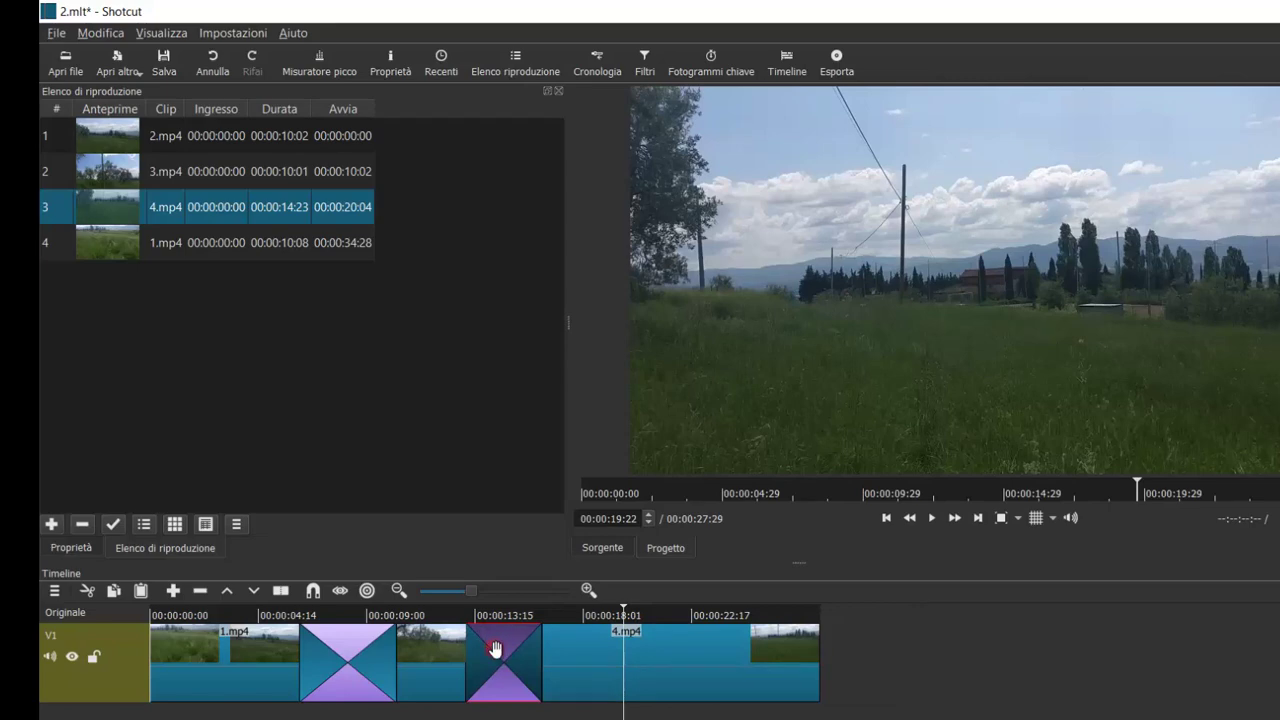
{"action": "left_click", "coordinate": [622, 604]}
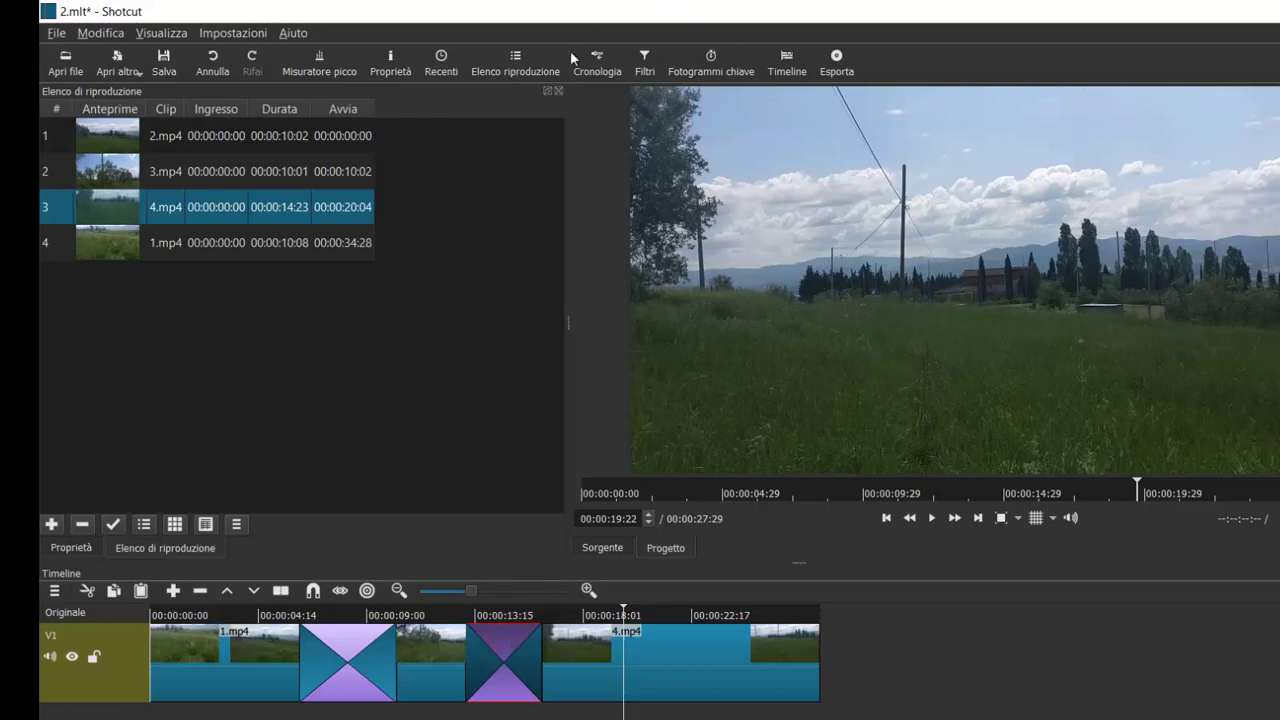
{"action": "left_click", "coordinate": [392, 62]}
Step: Preview the transition between 2.mp4 and 4.mp4, starting playback at about 12 seconds
{"action": "left_click", "coordinate": [622, 607]}
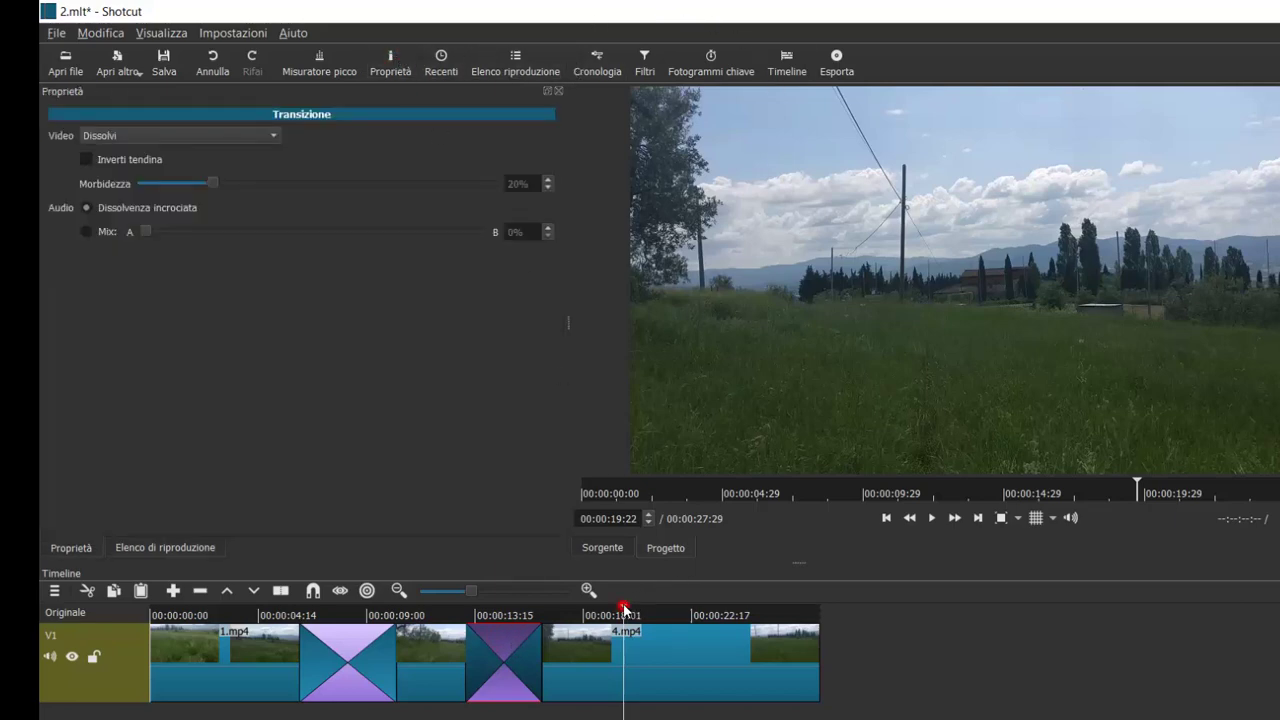
{"action": "left_click_drag", "start_coordinate": [622, 607], "coordinate": [505, 605]}
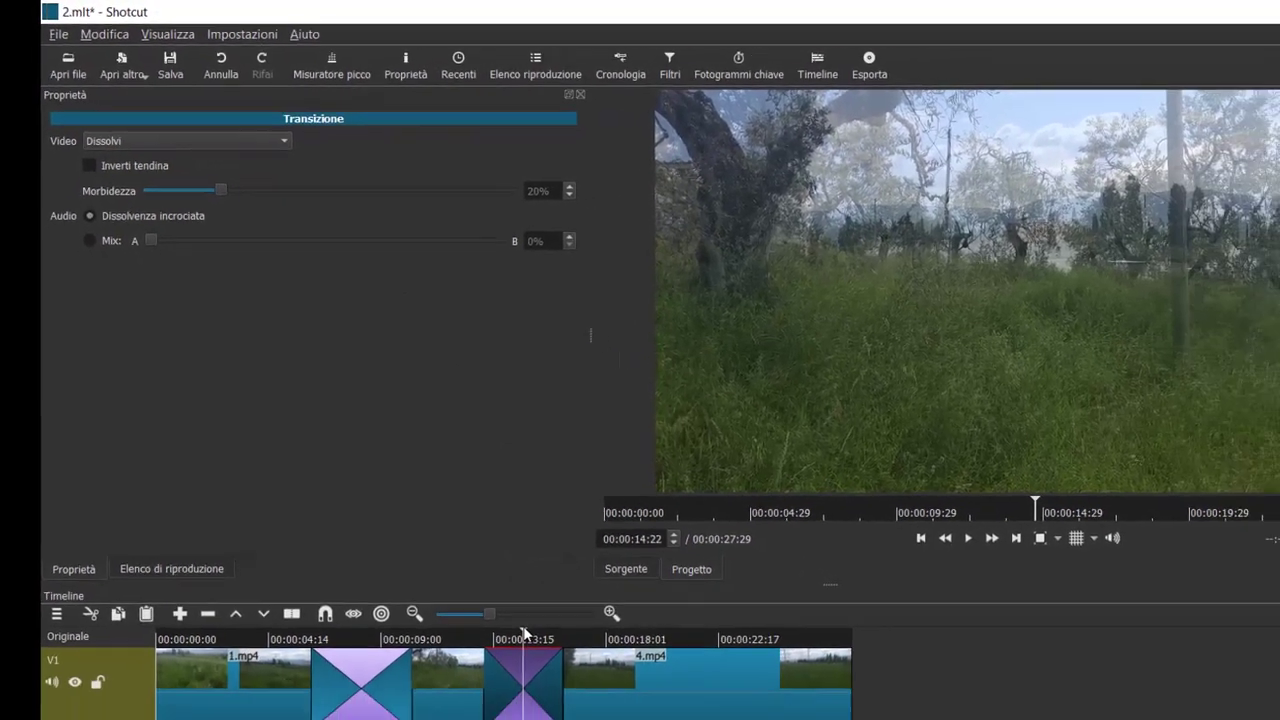
{"action": "left_click", "coordinate": [594, 716]}
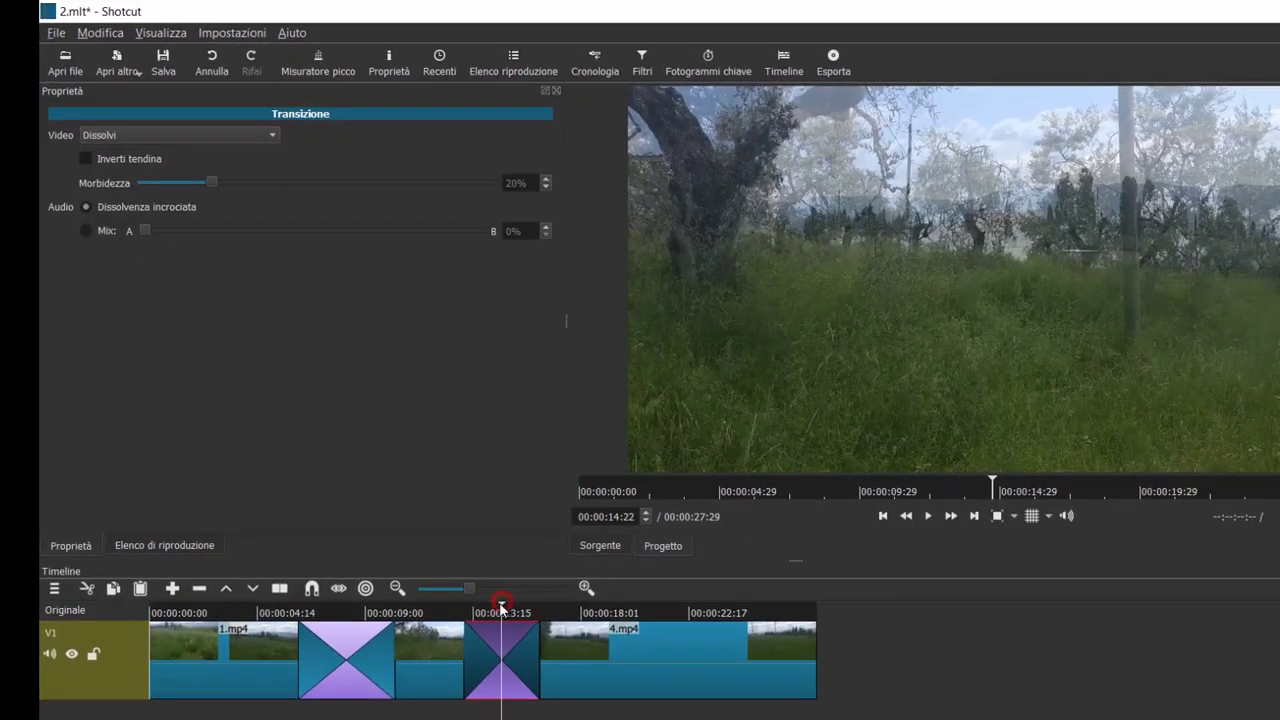
{"action": "left_click", "coordinate": [502, 608]}
{"action": "left_click_drag", "start_coordinate": [502, 610], "coordinate": [440, 608]}
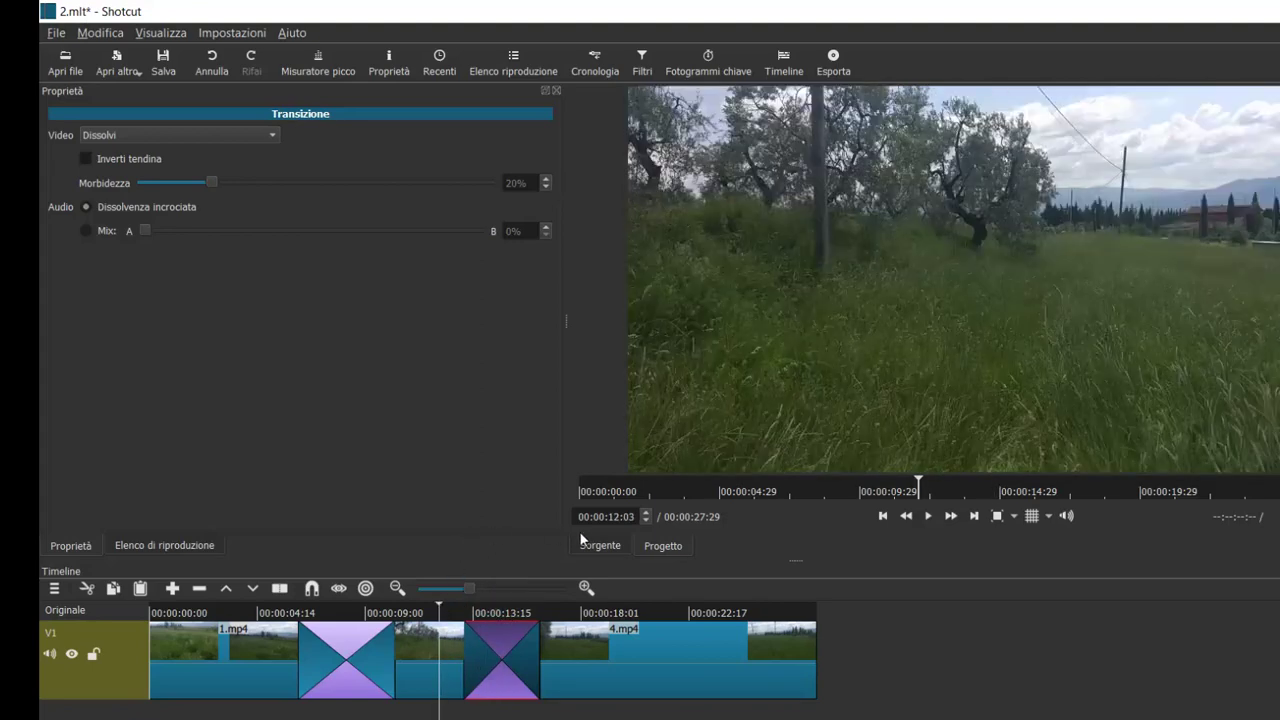
{"action": "left_click", "coordinate": [924, 516]}
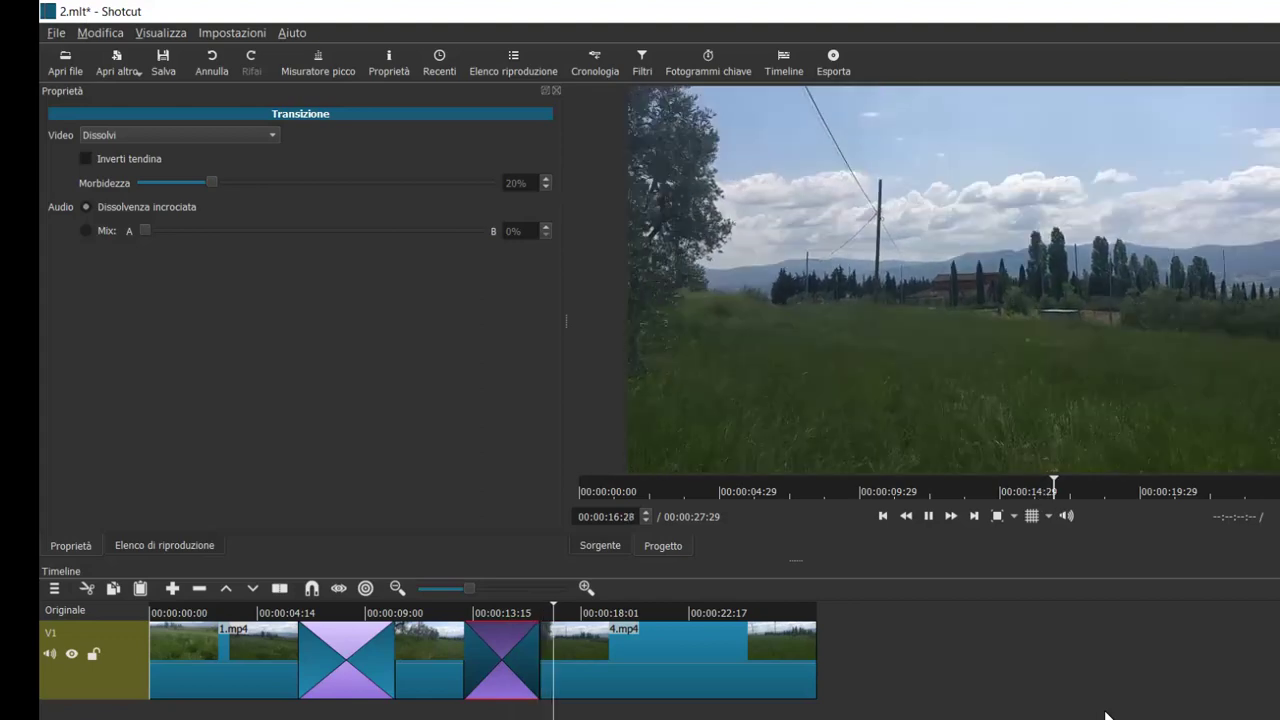
{"action": "left_click", "coordinate": [928, 516]}
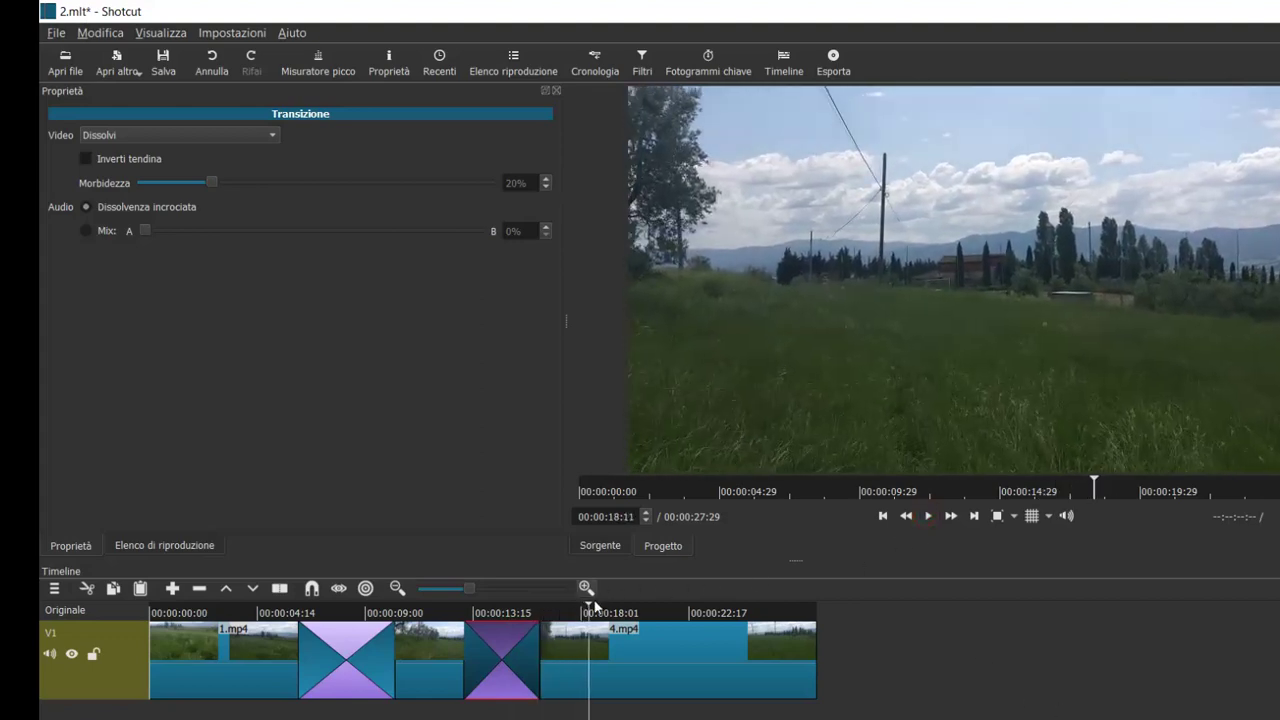
Step: Set the video style of the transition between 2.mp4 and 4.mp4 to Porta scorrevole orizzontale
{"action": "left_click_drag", "start_coordinate": [586, 603], "coordinate": [442, 599]}
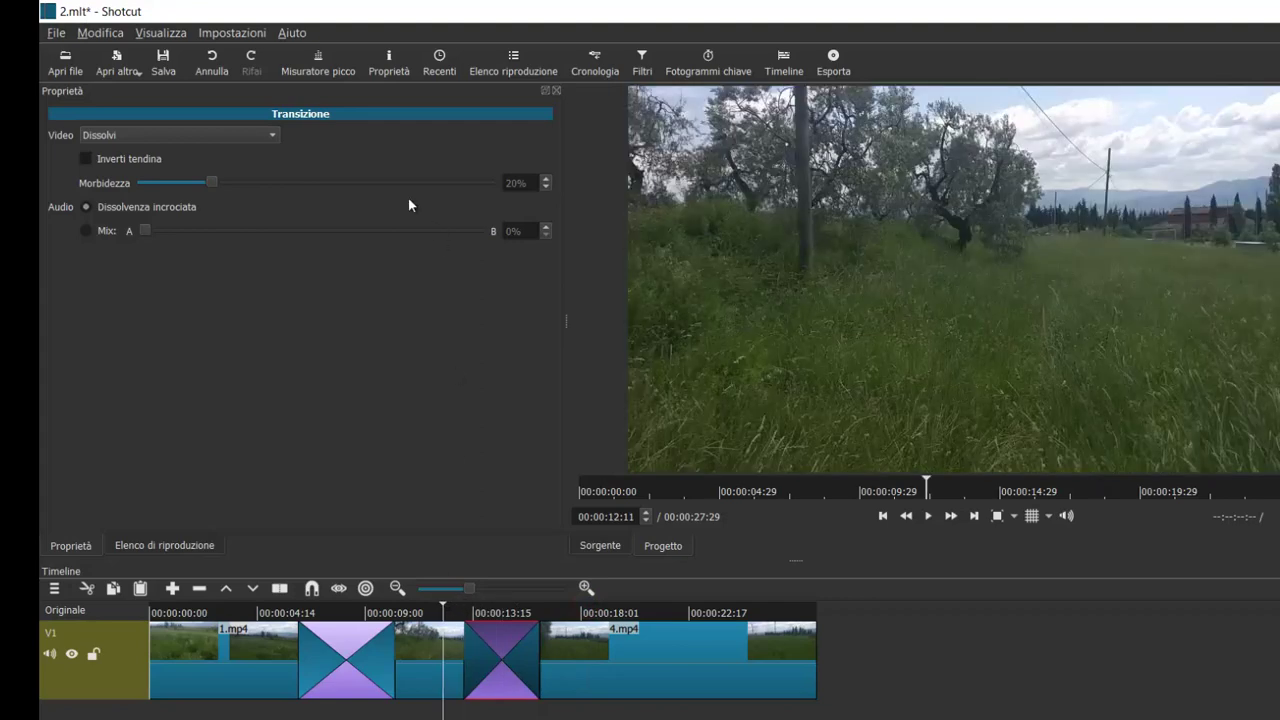
{"action": "left_click", "coordinate": [272, 135]}
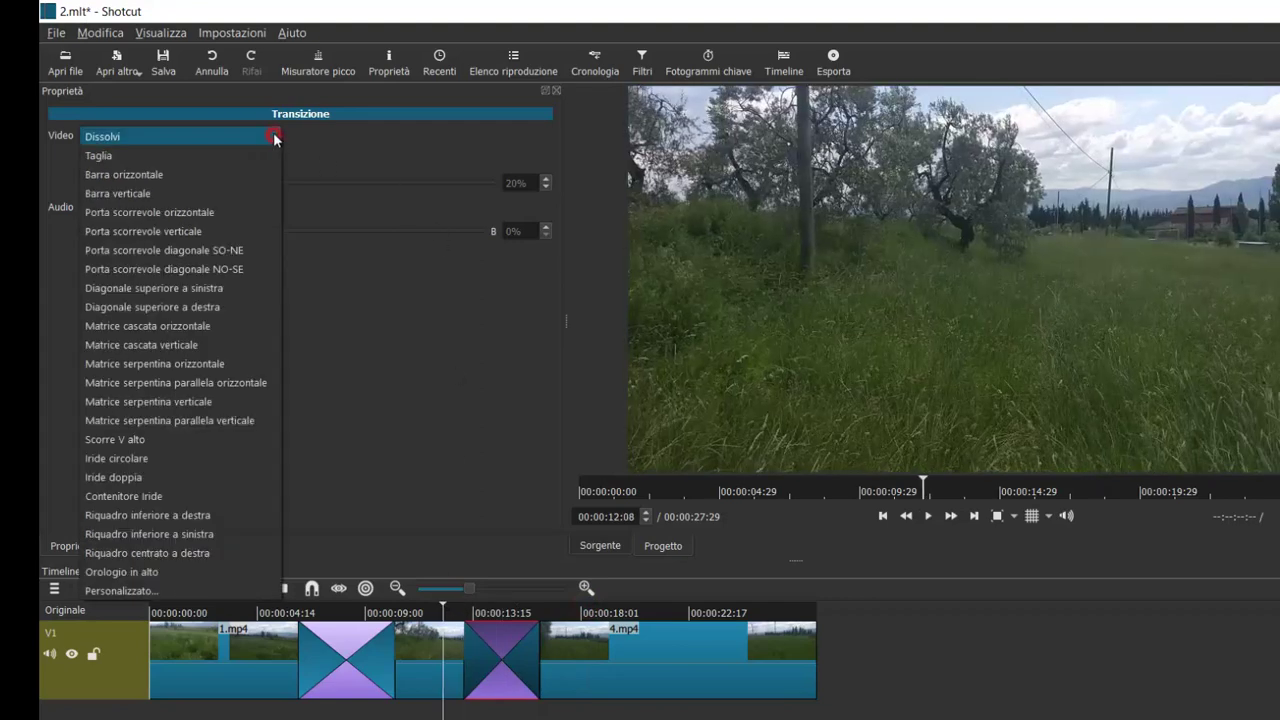
{"action": "left_click", "coordinate": [205, 212]}
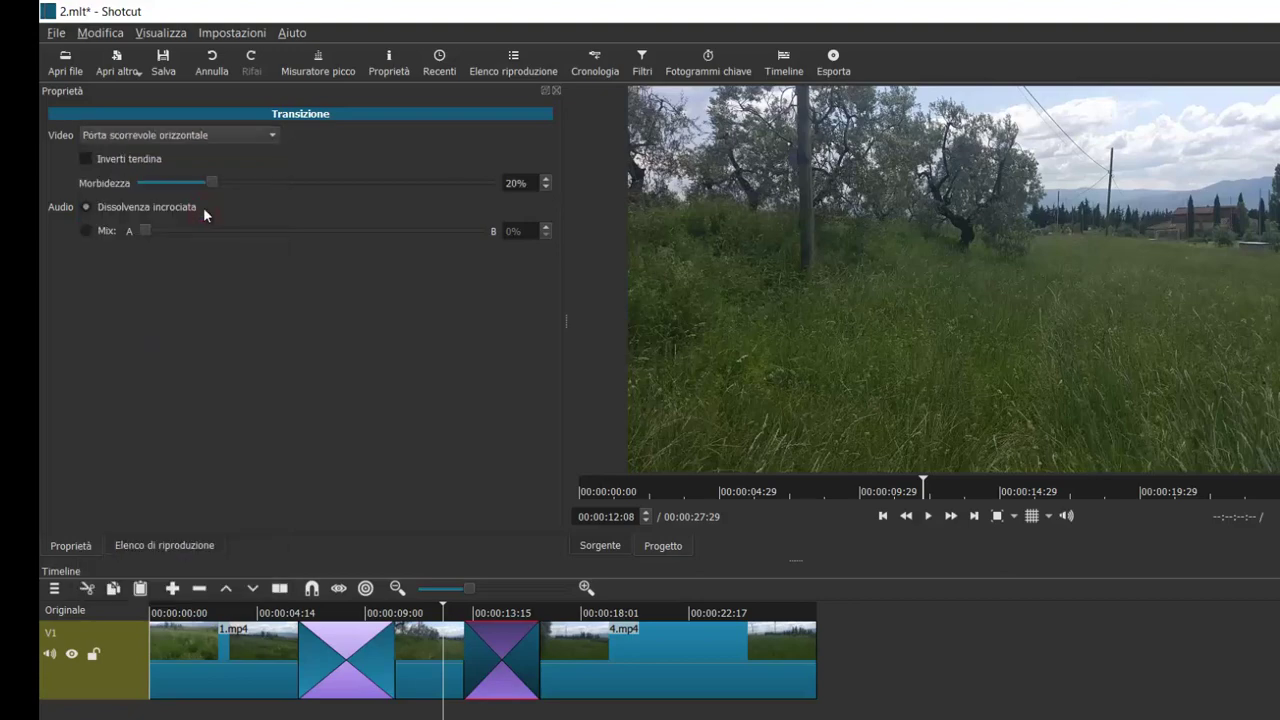
Step: Play back the restyled transition between 2.mp4 and 4.mp4, and browse the other transition styles without choosing one
{"action": "left_click", "coordinate": [928, 516]}
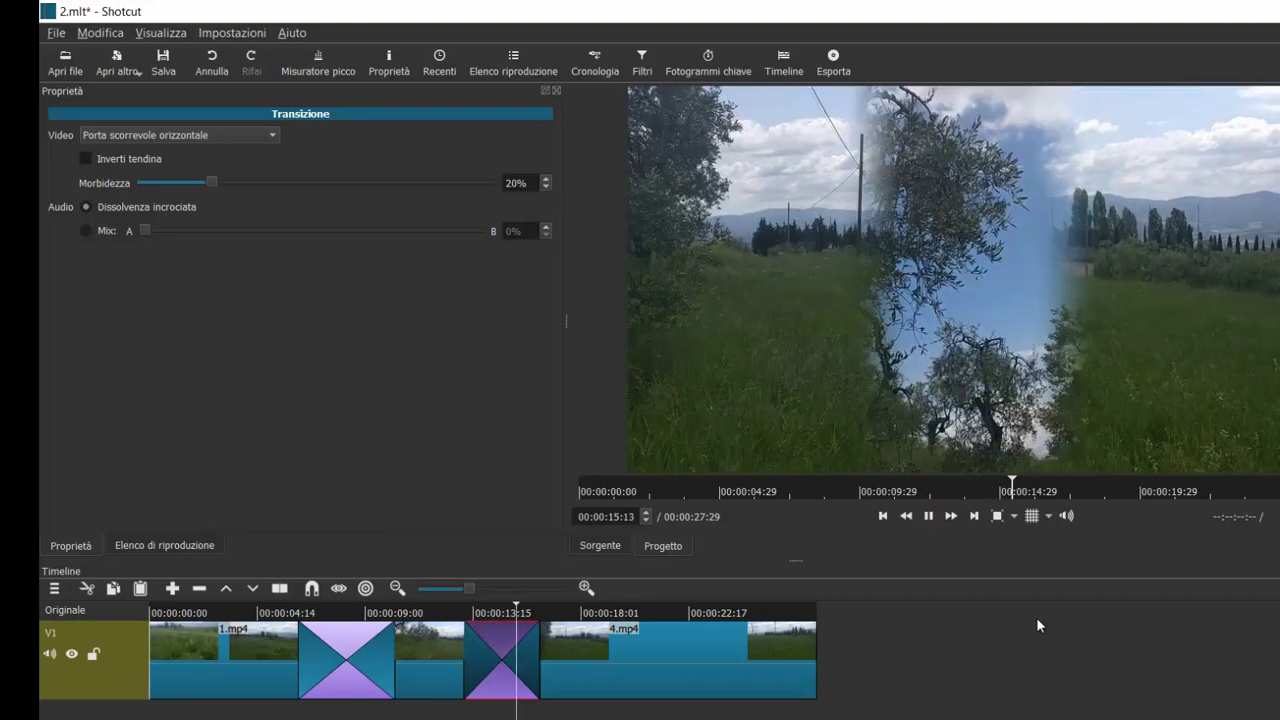
{"action": "left_click", "coordinate": [928, 517]}
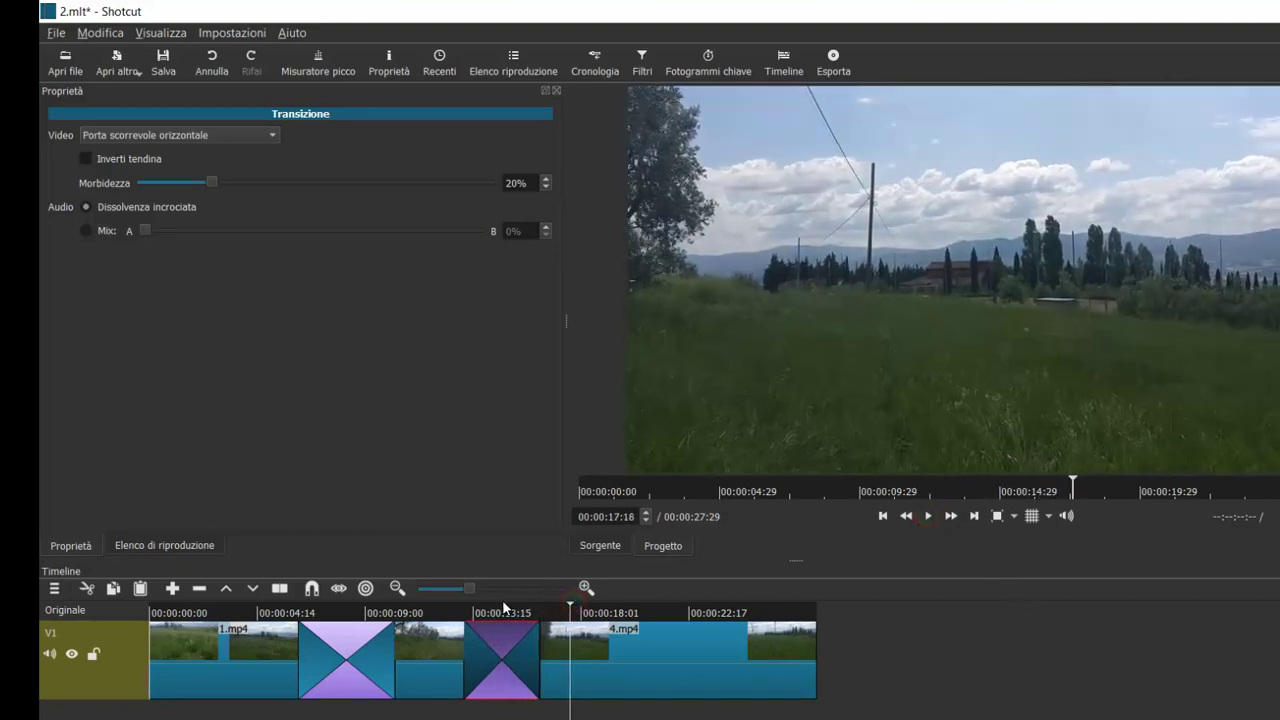
{"action": "left_click_drag", "start_coordinate": [528, 606], "coordinate": [428, 604]}
{"action": "left_click", "coordinate": [272, 137]}
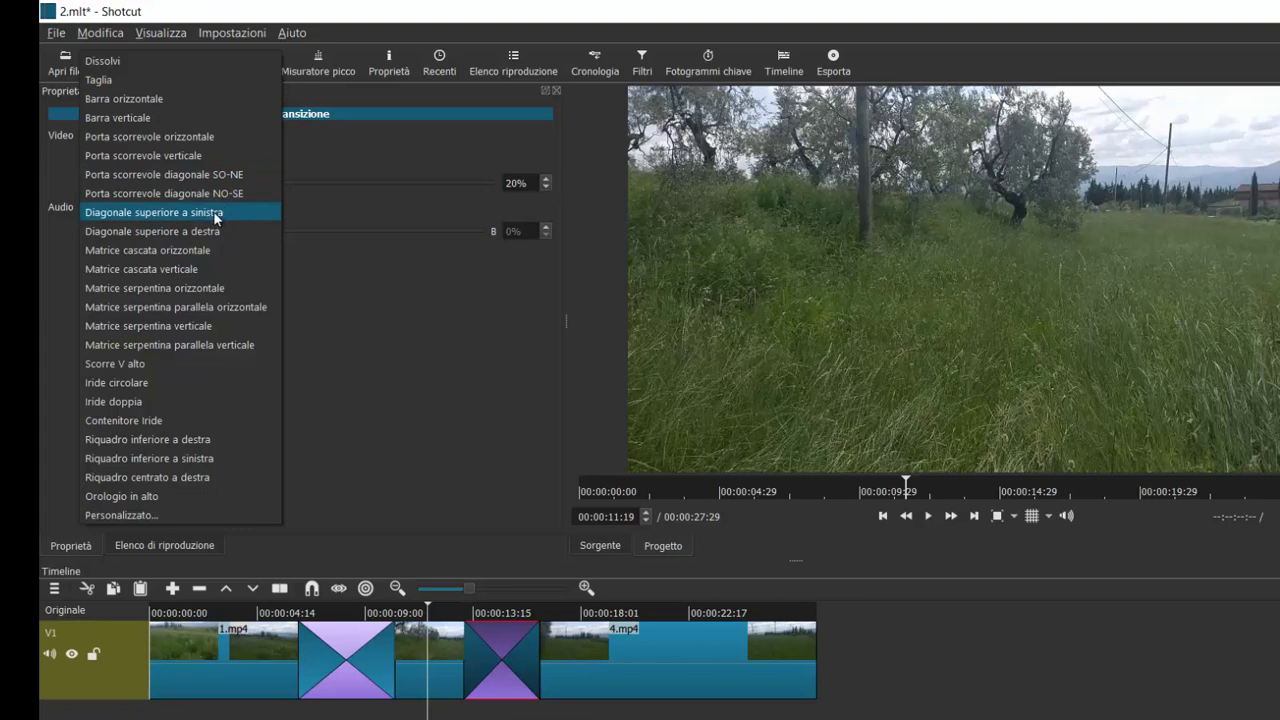
{"action": "left_click", "coordinate": [737, 594]}
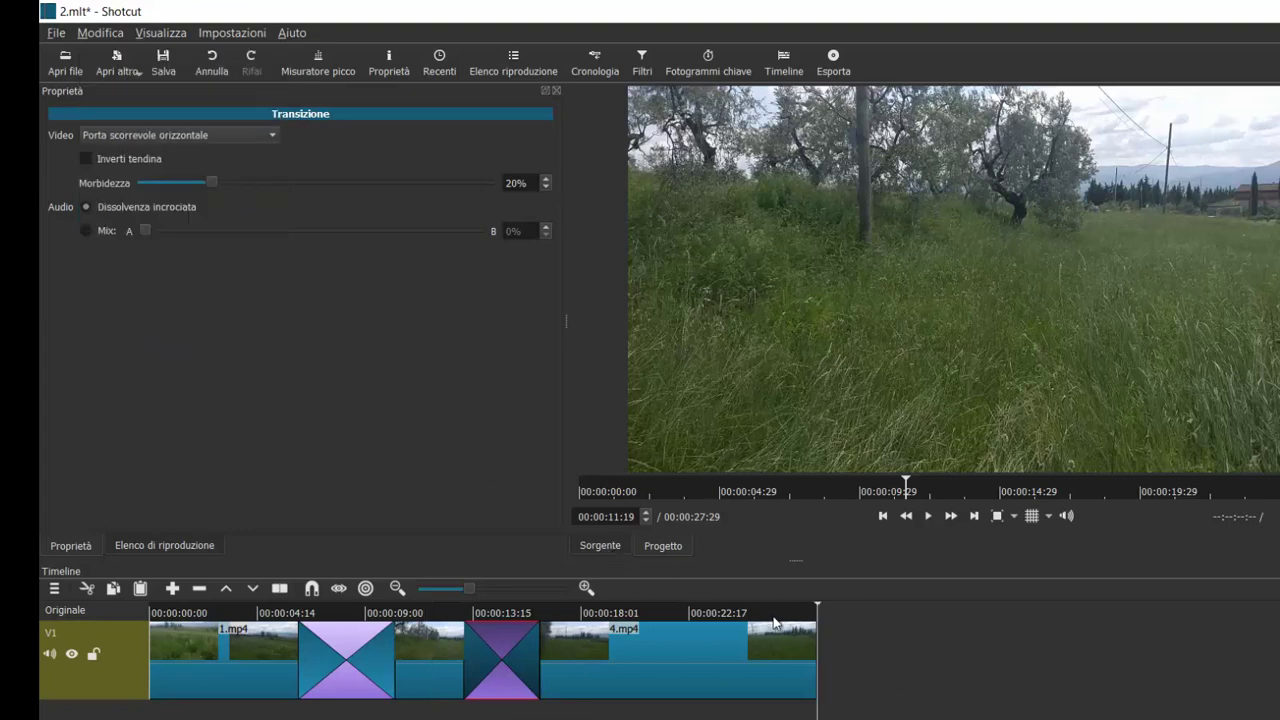
Step: Add 3.mp4 from the playlist to track V1 after 4.mp4 and remove the empty gap between them
{"action": "left_click", "coordinate": [510, 64]}
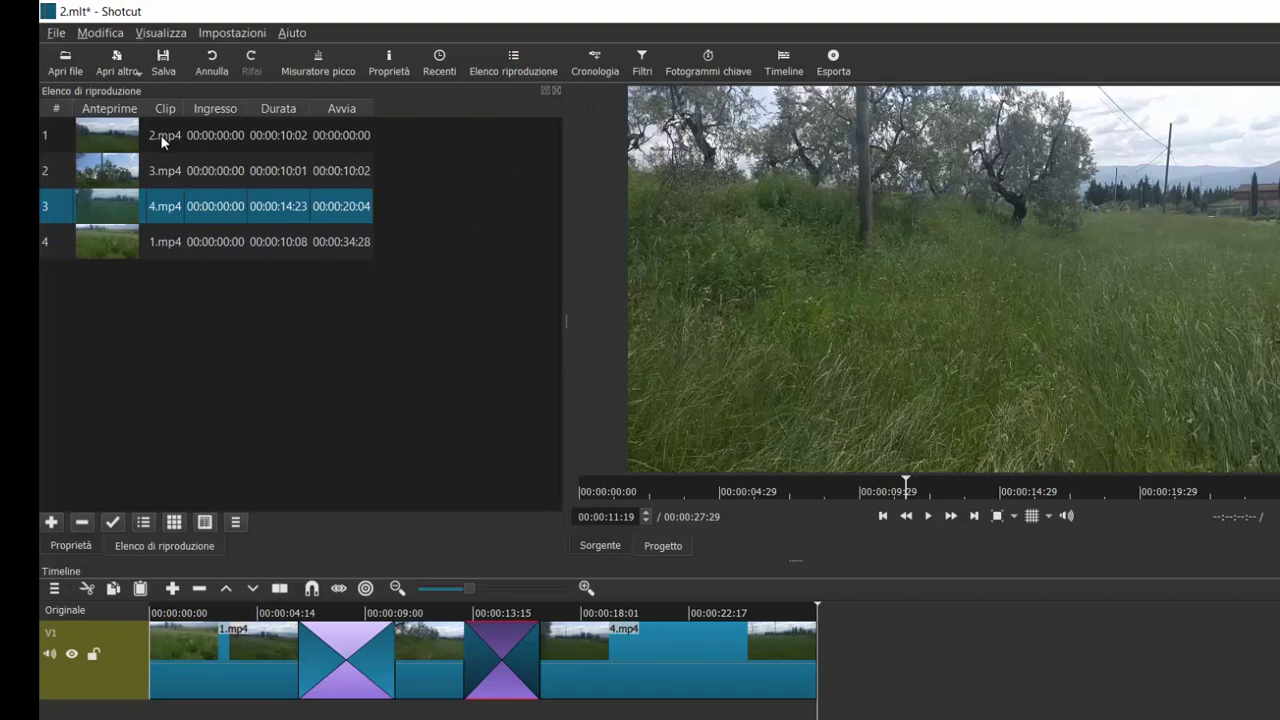
{"action": "left_click", "coordinate": [135, 170]}
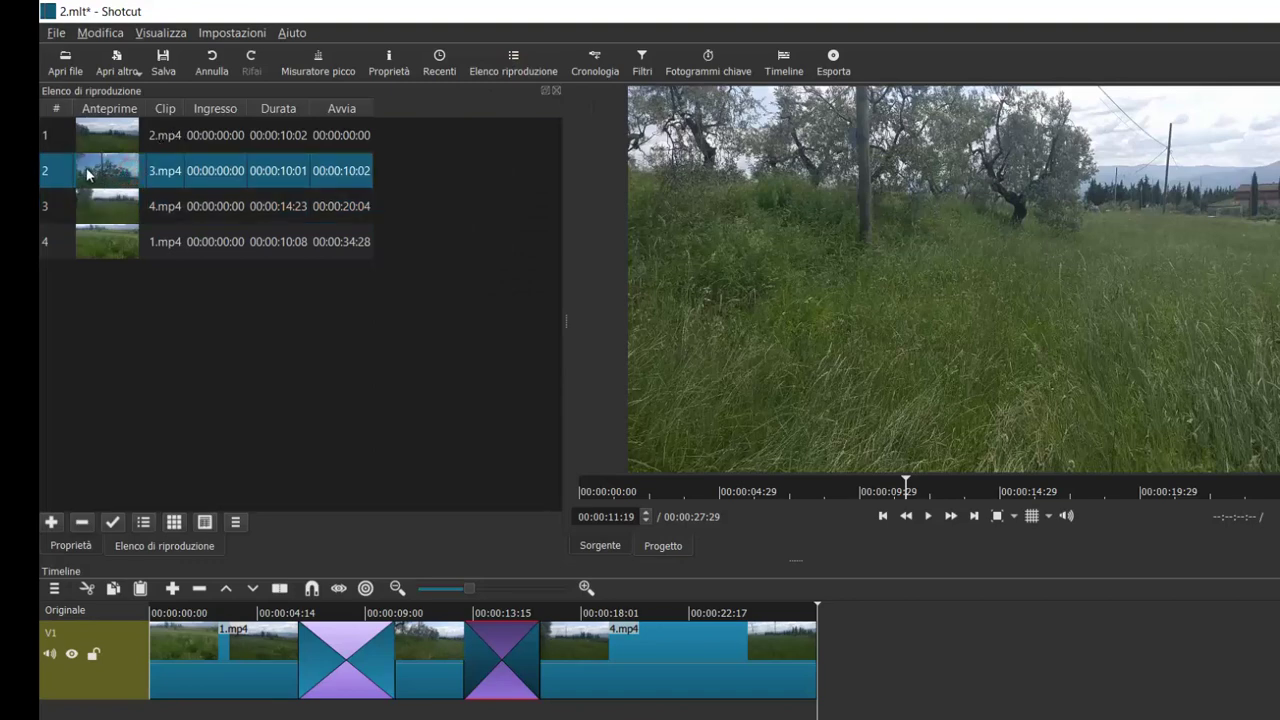
{"action": "left_click_drag", "start_coordinate": [87, 174], "coordinate": [989, 648]}
{"action": "left_click", "coordinate": [913, 655]}
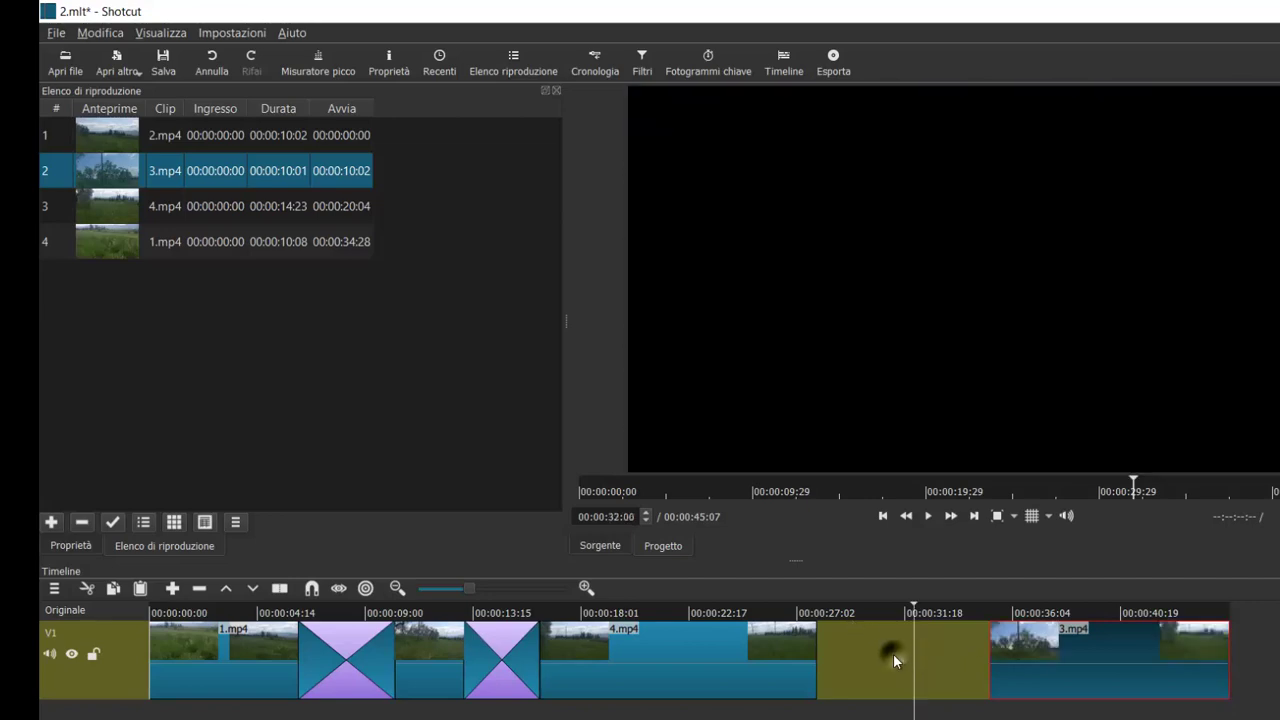
{"action": "right_click", "coordinate": [893, 653]}
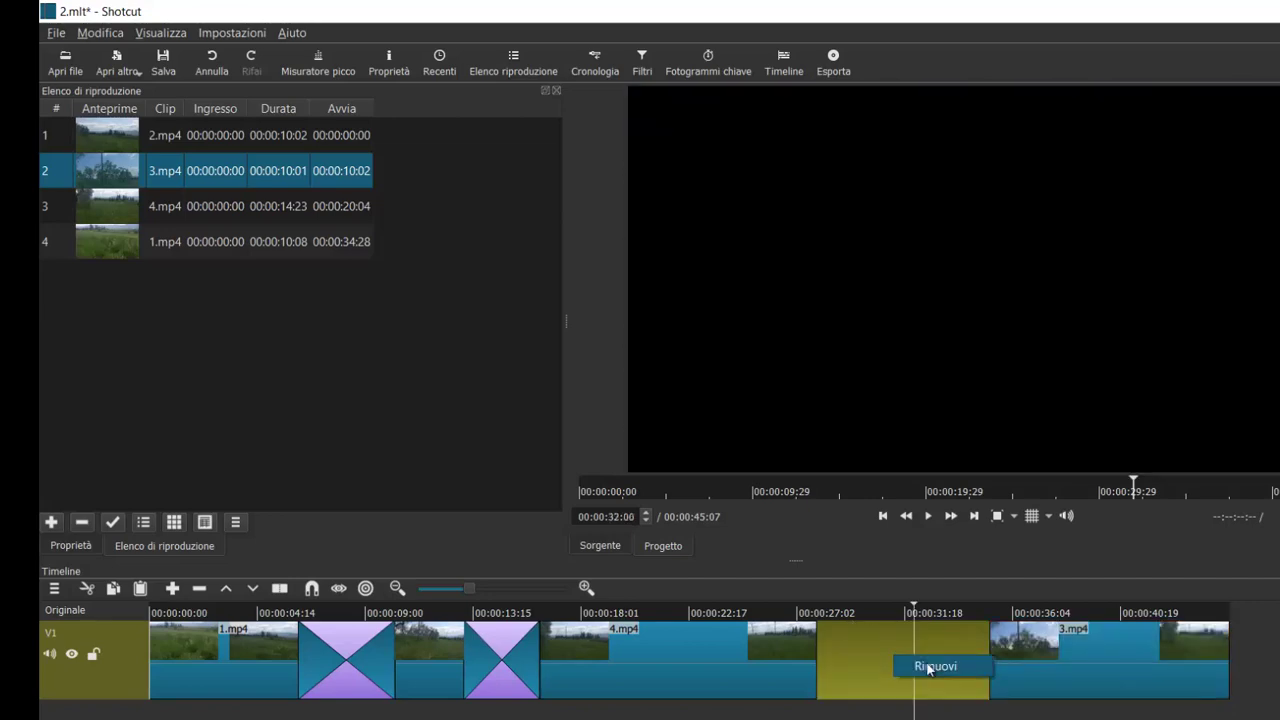
{"action": "left_click", "coordinate": [928, 667]}
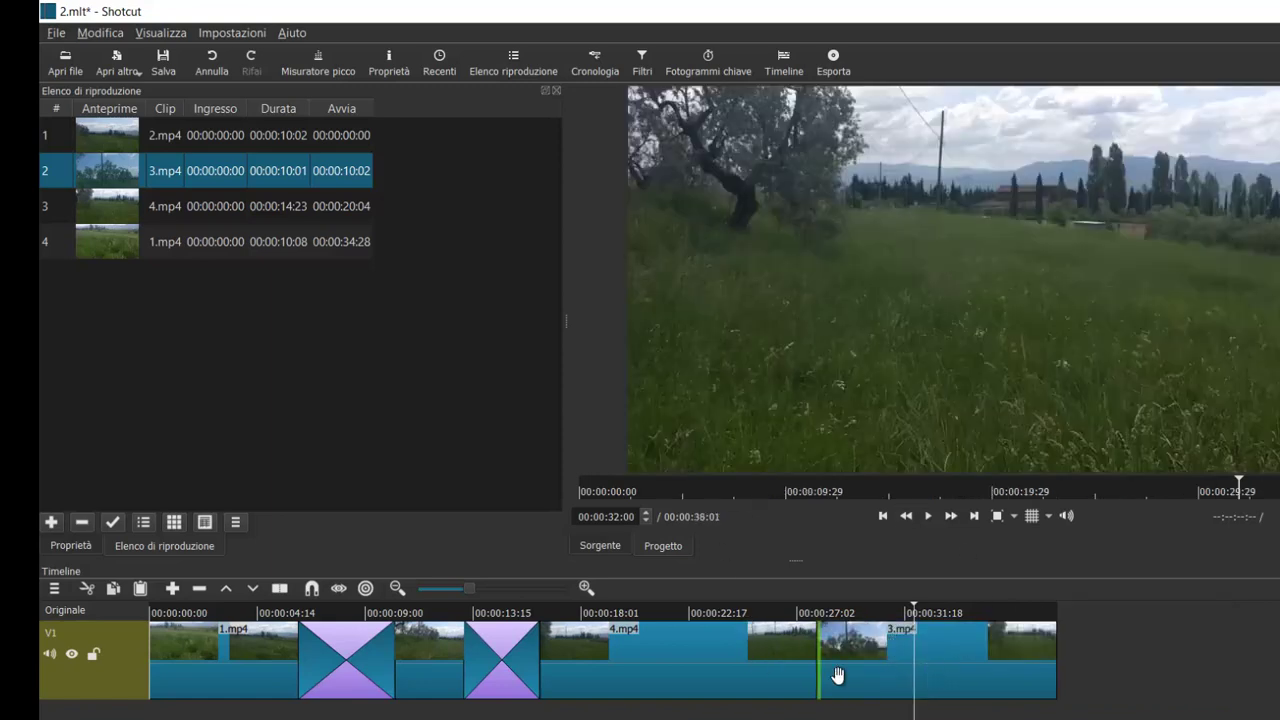
Step: Overlap 3.mp4 with the end of 4.mp4 on track V1 by about 1 second 22 frames to create a transition
{"action": "left_click", "coordinate": [893, 650]}
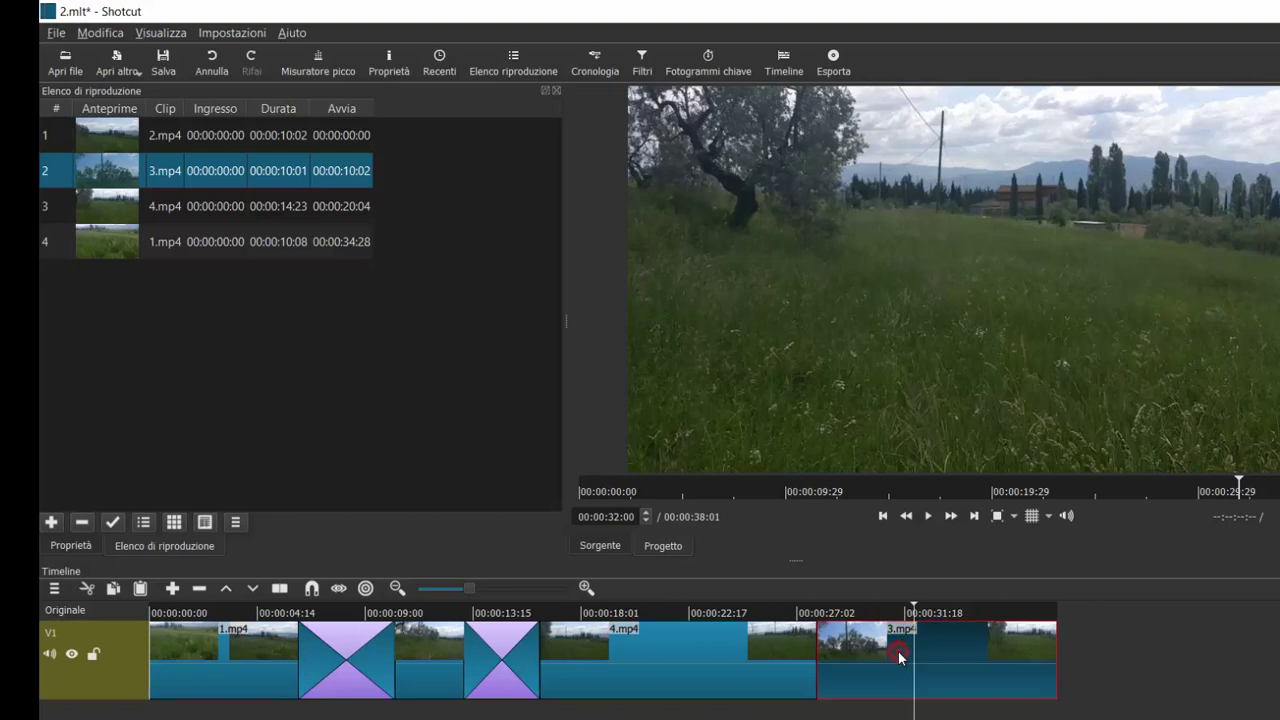
{"action": "left_click_drag", "start_coordinate": [882, 655], "coordinate": [842, 692]}
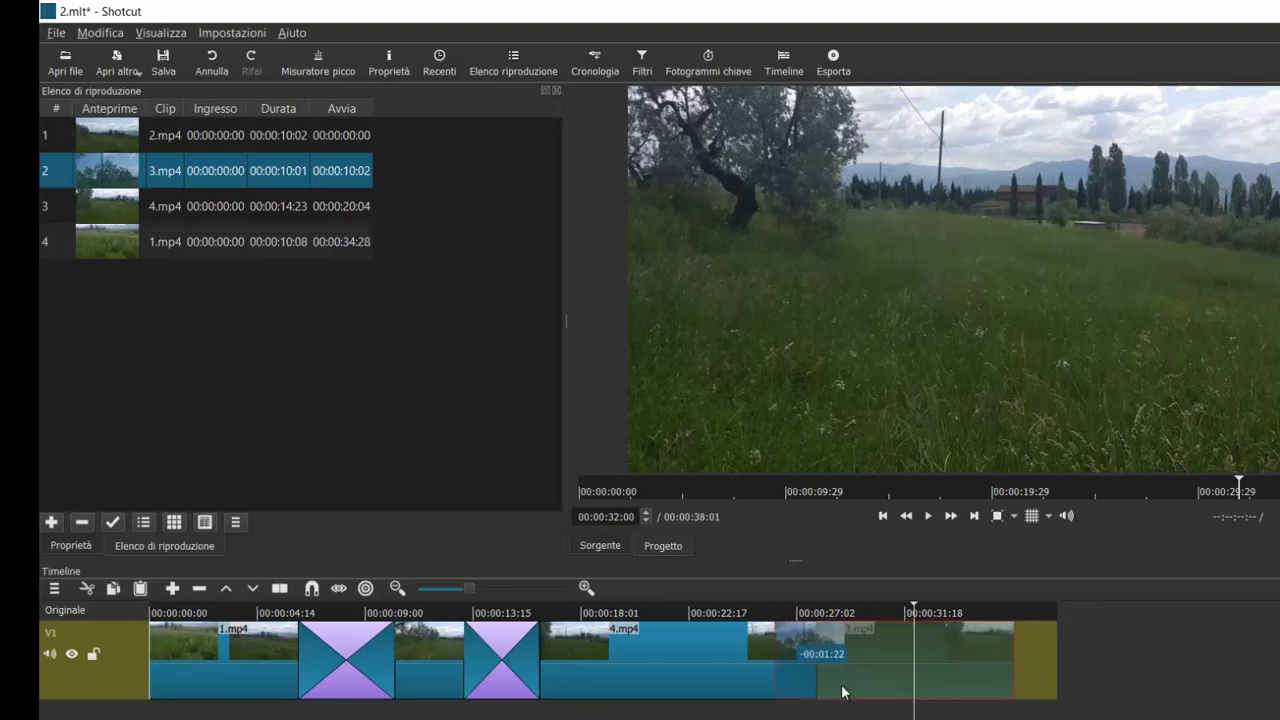
{"action": "left_click_drag", "start_coordinate": [842, 692], "coordinate": [845, 691]}
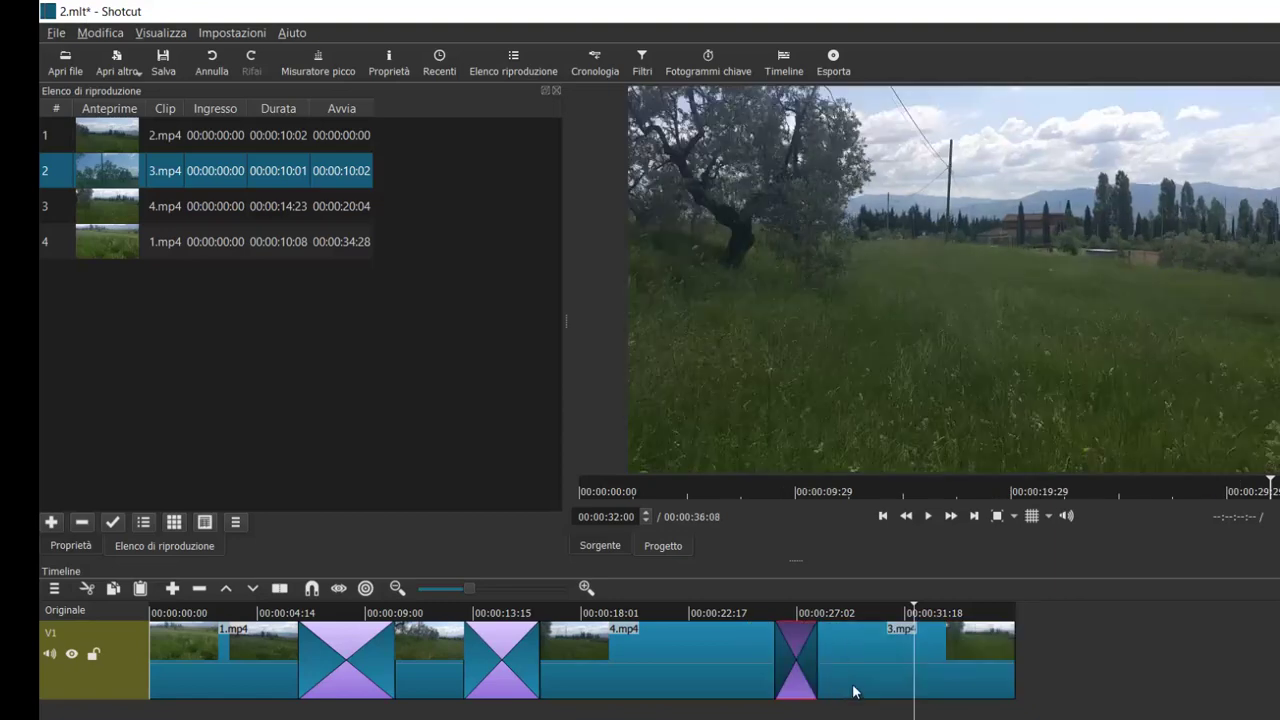
Step: Place the playhead just before the transition between 4.mp4 and 3.mp4 and set the transition's video style to Scorre V alto
{"action": "left_click_drag", "start_coordinate": [918, 603], "coordinate": [753, 622]}
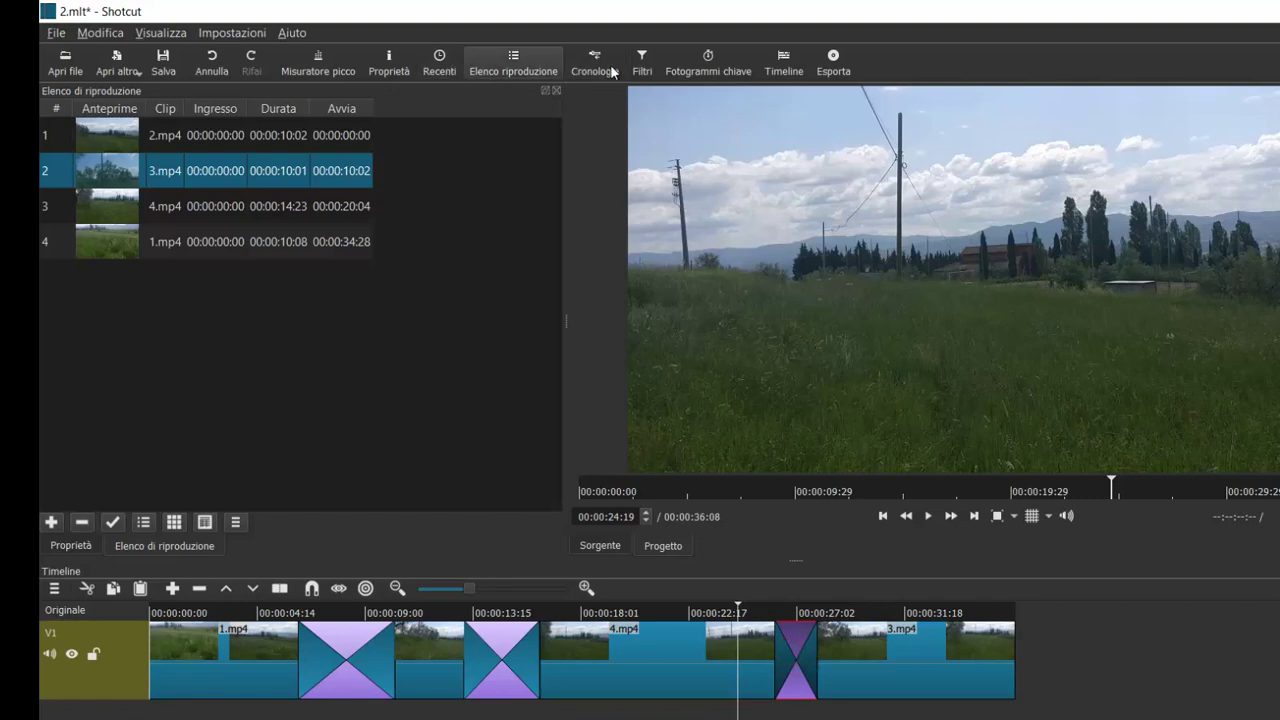
{"action": "left_click", "coordinate": [389, 62]}
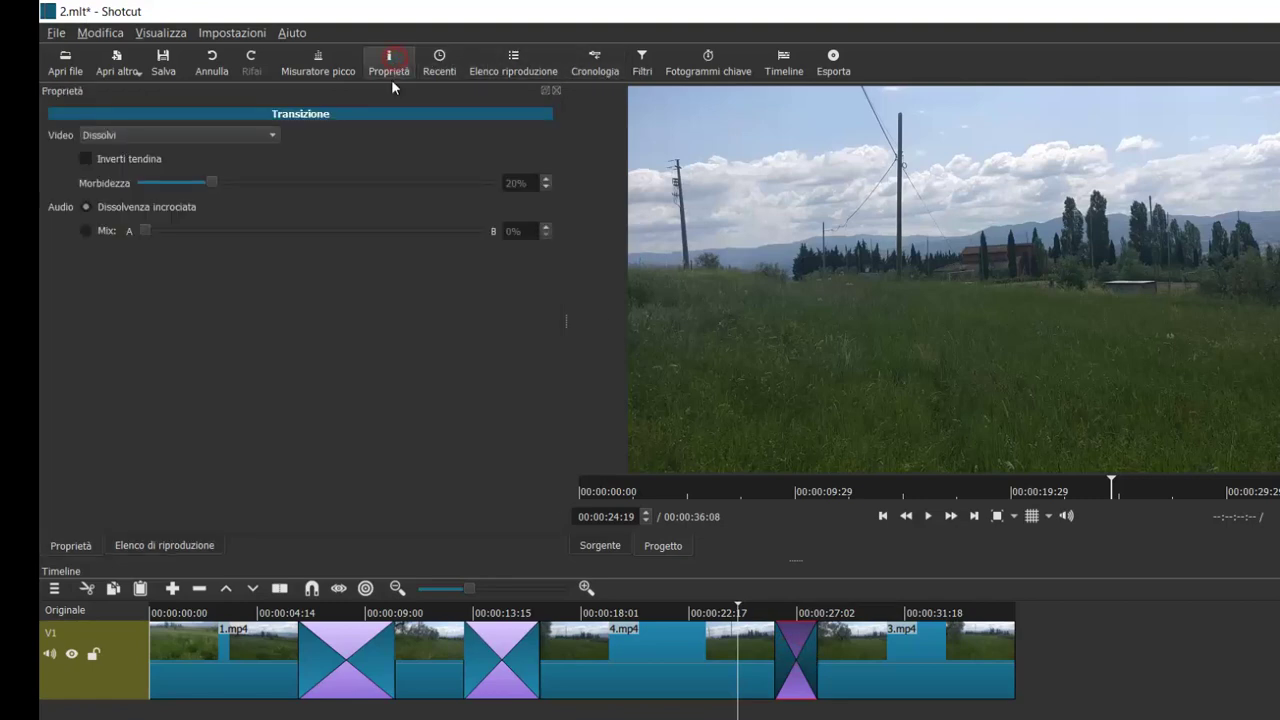
{"action": "left_click", "coordinate": [276, 134]}
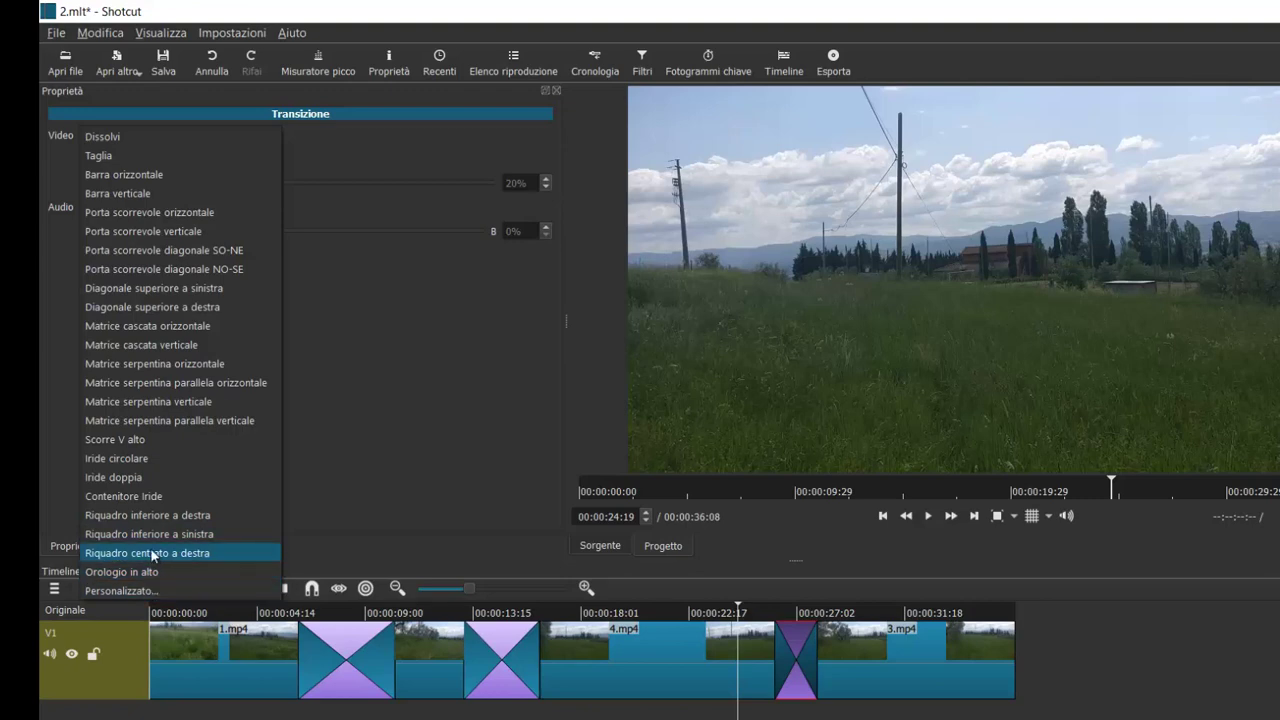
{"action": "left_click", "coordinate": [133, 440]}
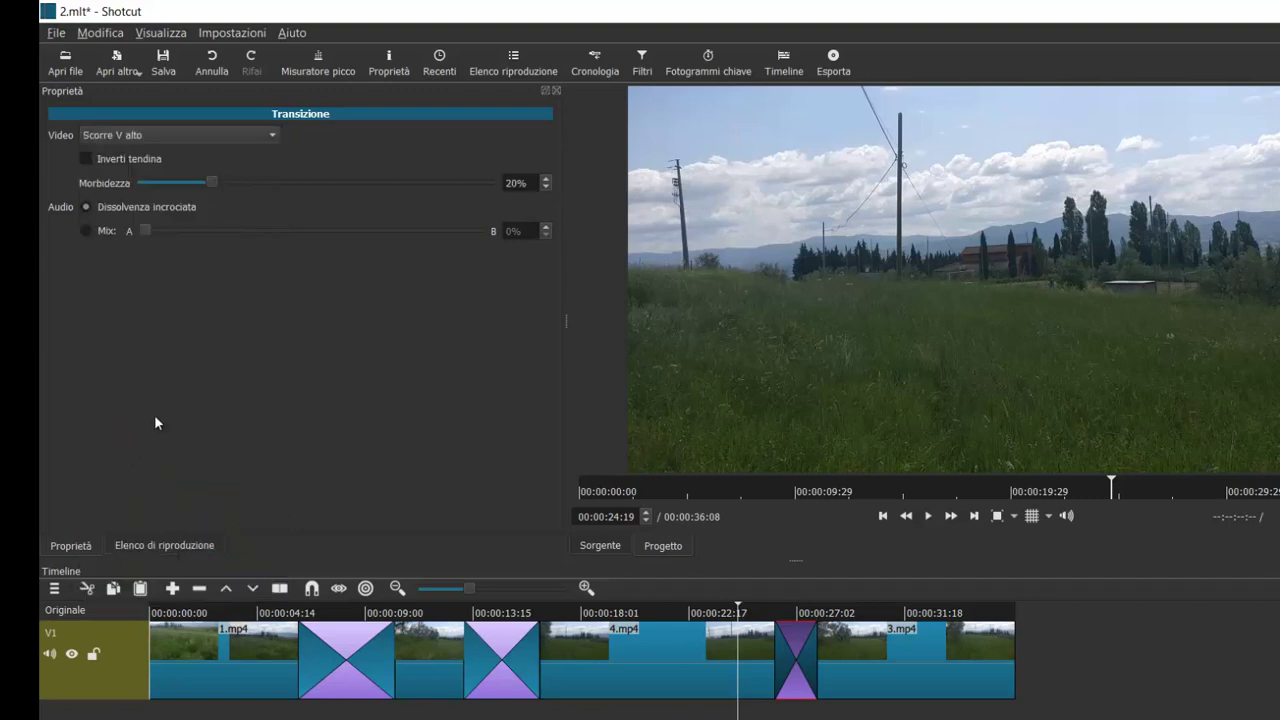
Step: Play back the Scorre V alto transition and park the playhead in the middle of it, at about 27 seconds
{"action": "left_click", "coordinate": [927, 514]}
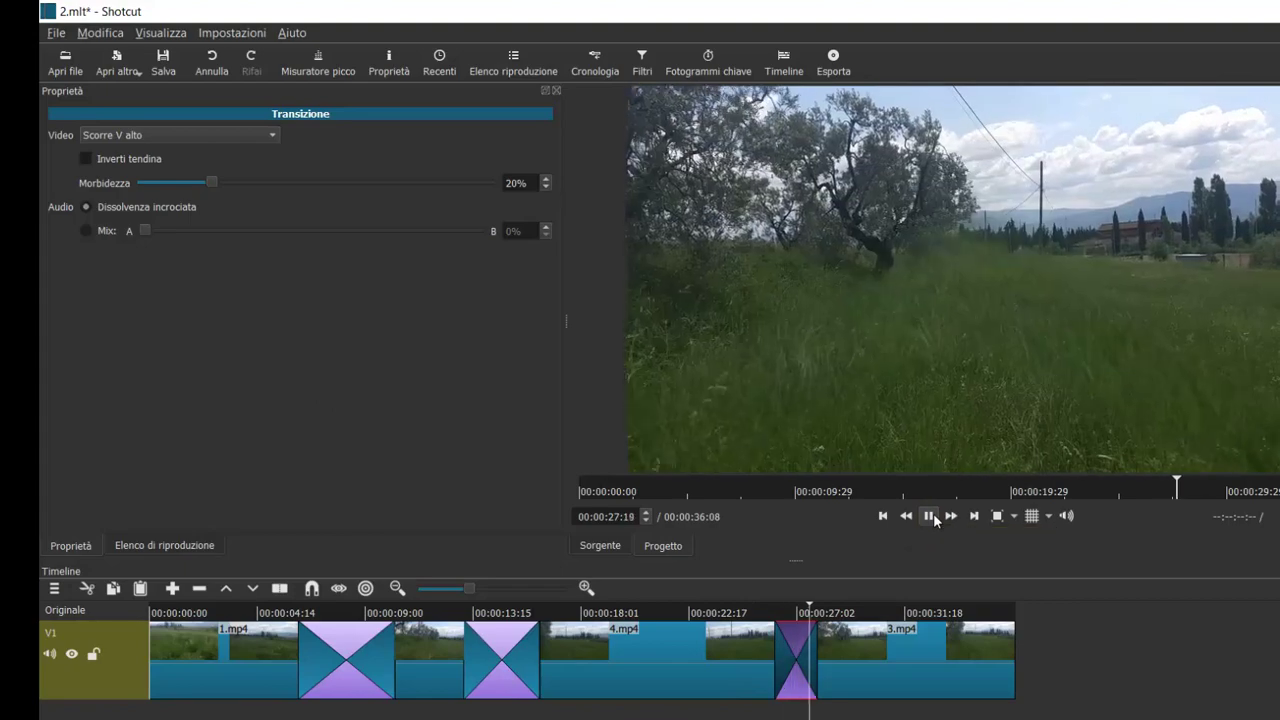
{"action": "left_click", "coordinate": [930, 515]}
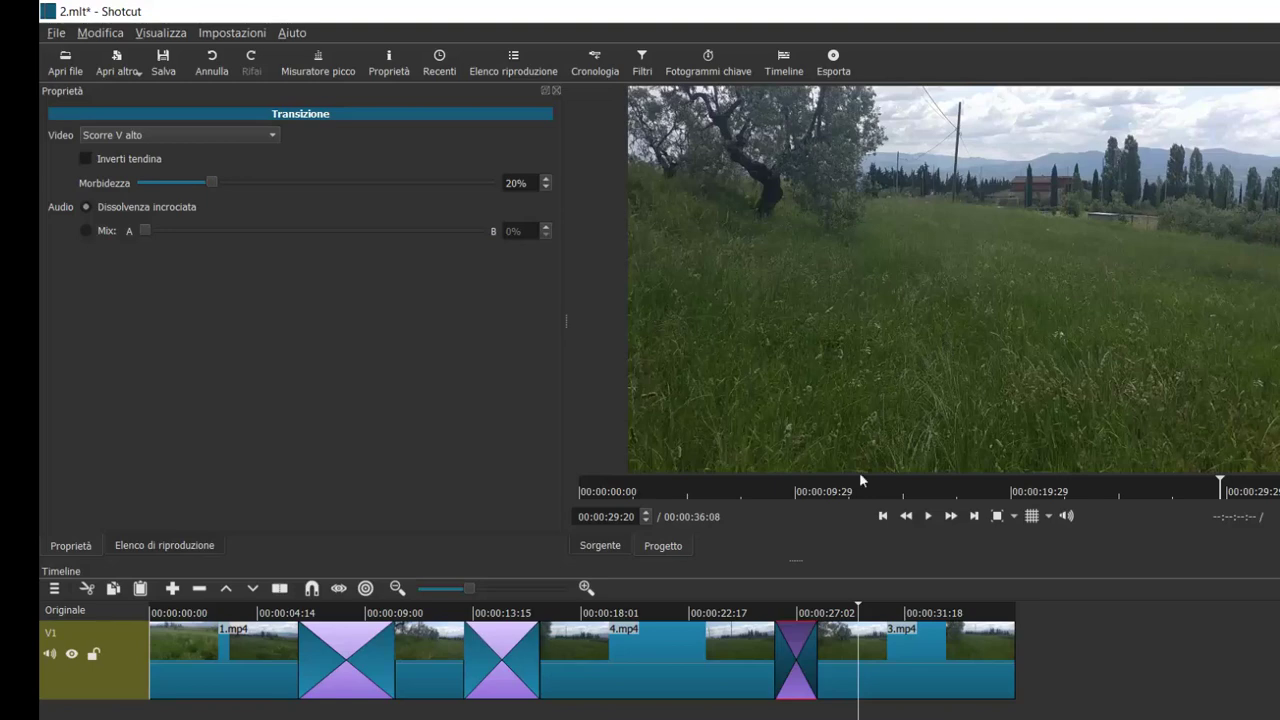
{"action": "left_click", "coordinate": [862, 607]}
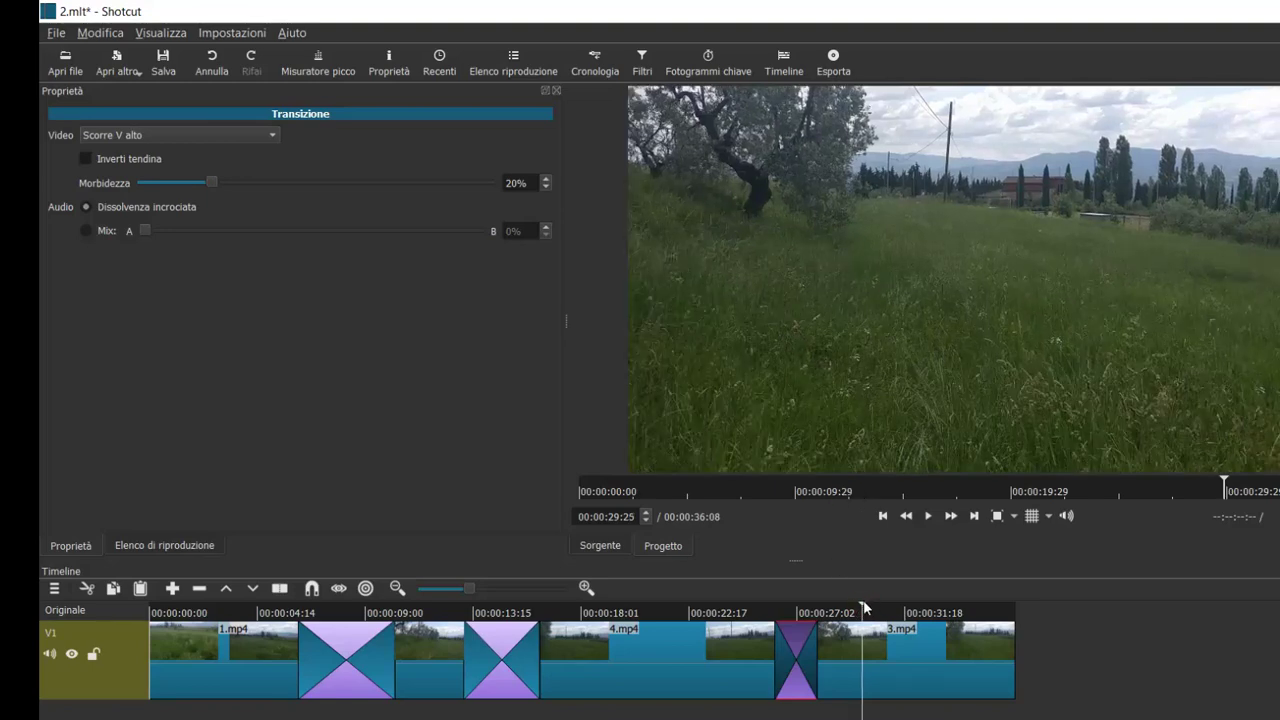
{"action": "left_click_drag", "start_coordinate": [865, 607], "coordinate": [795, 605]}
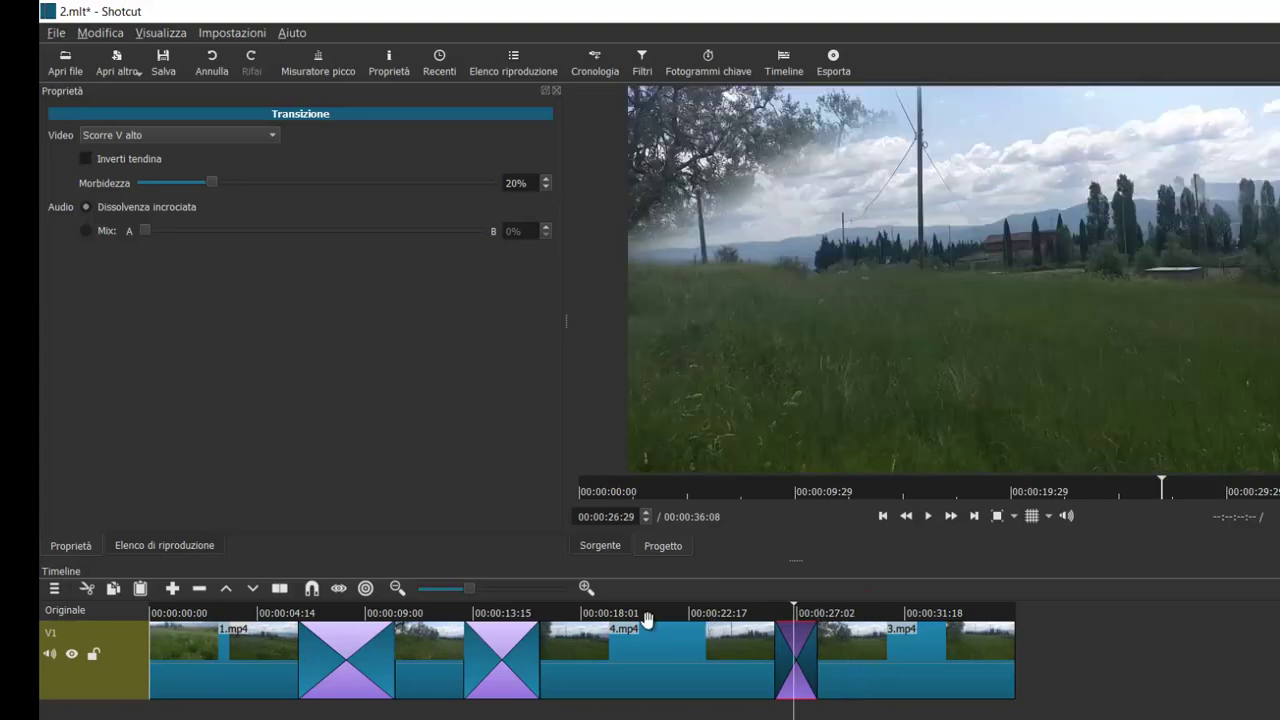
{"action": "left_click", "coordinate": [279, 136]}
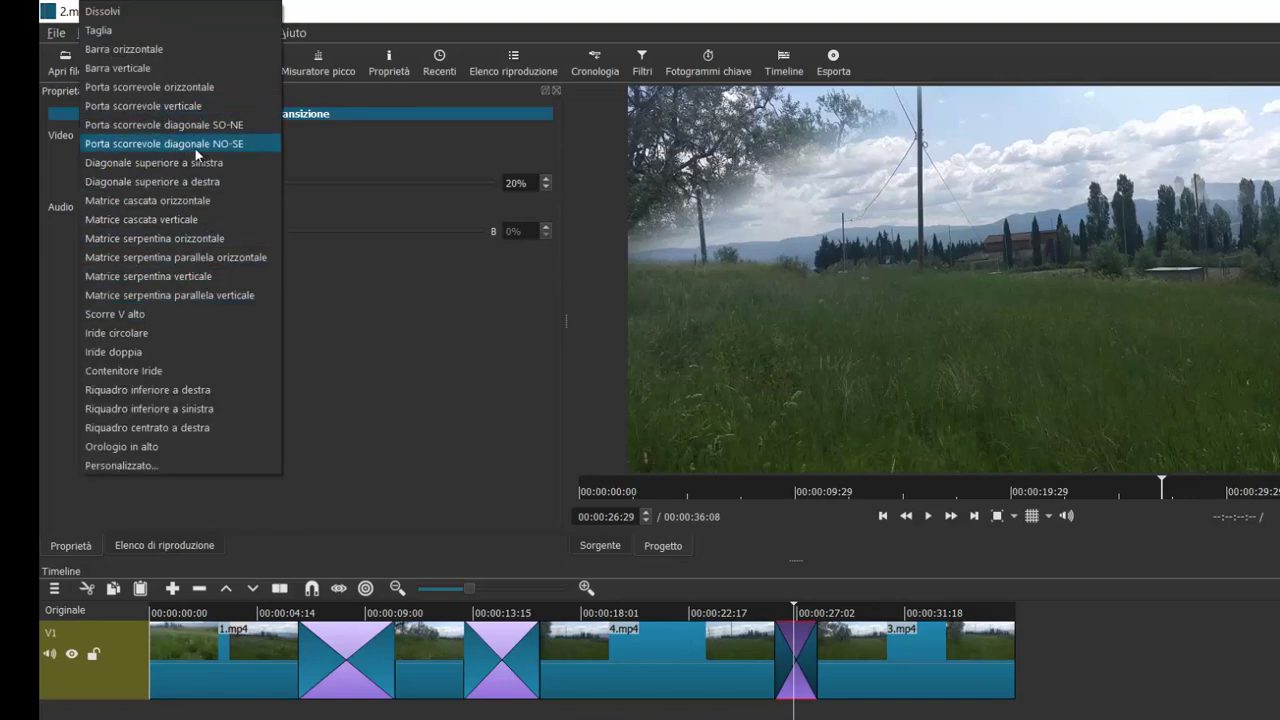
{"action": "left_click", "coordinate": [333, 348]}
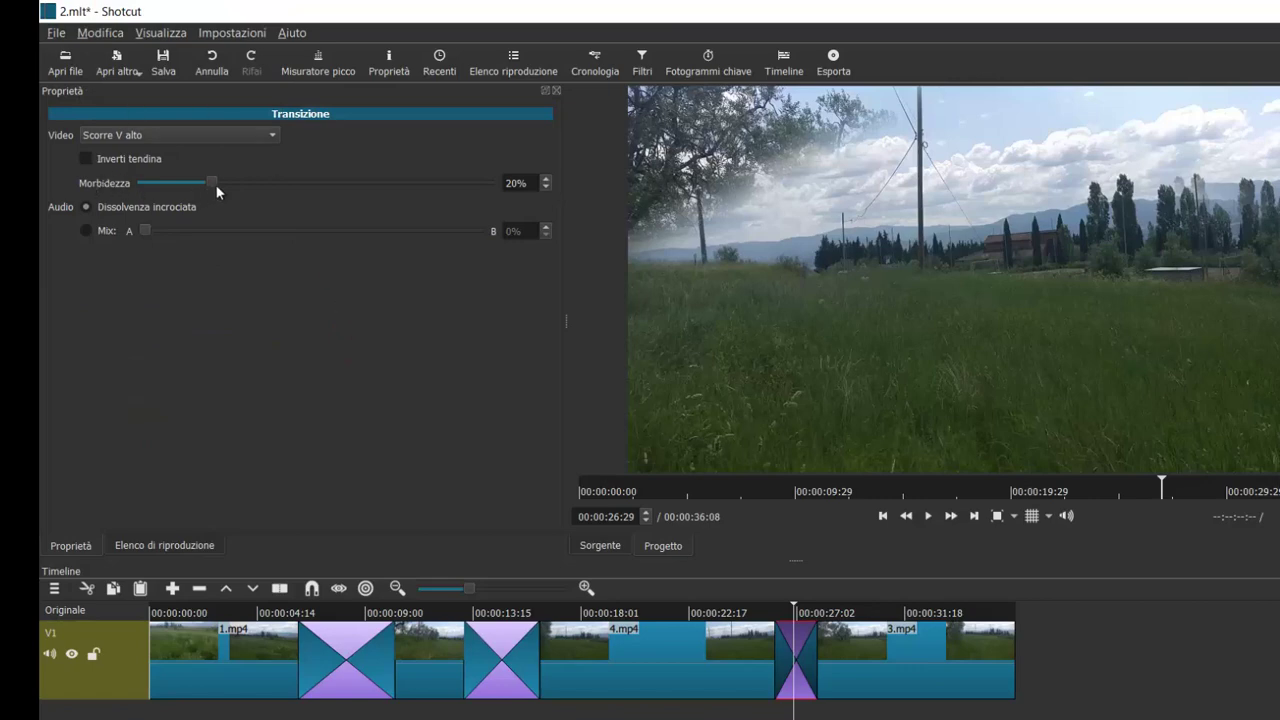
Step: Set the softness (Morbidezza) of the transition between 4.mp4 and 3.mp4 to 0%
{"action": "left_click_drag", "start_coordinate": [214, 186], "coordinate": [217, 187]}
{"action": "left_click", "coordinate": [184, 184]}
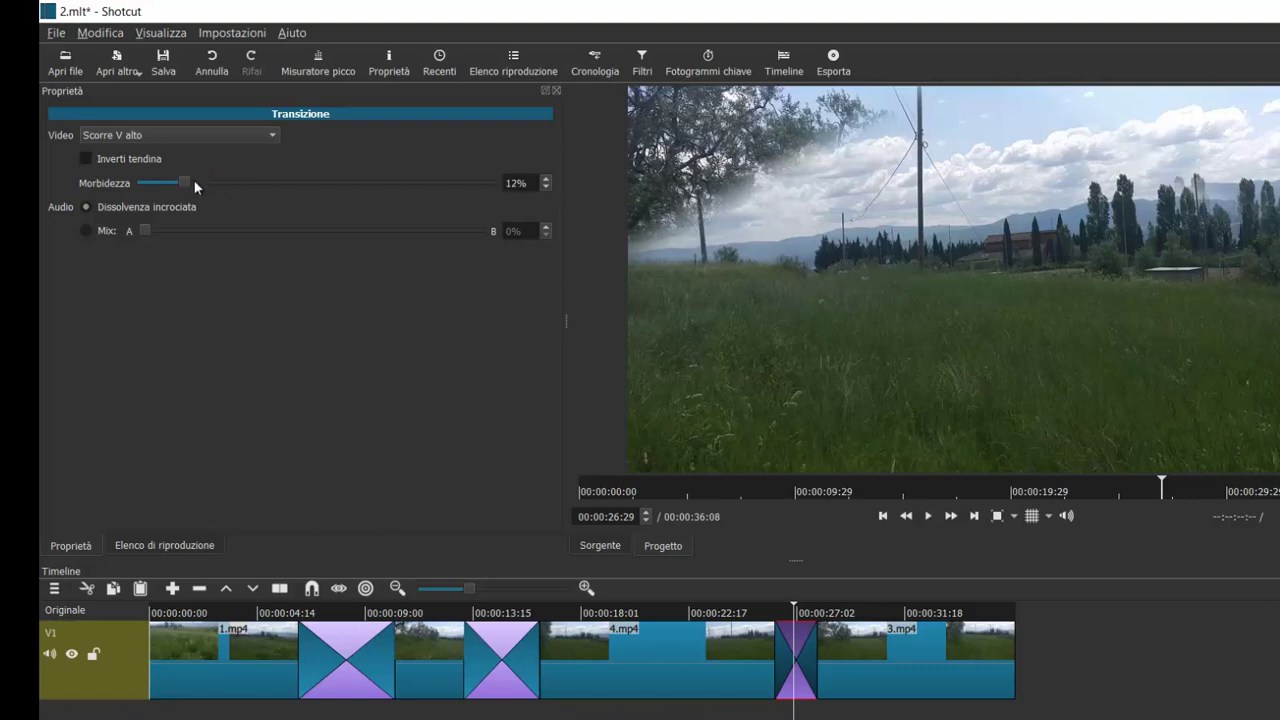
{"action": "left_click_drag", "start_coordinate": [165, 185], "coordinate": [134, 184]}
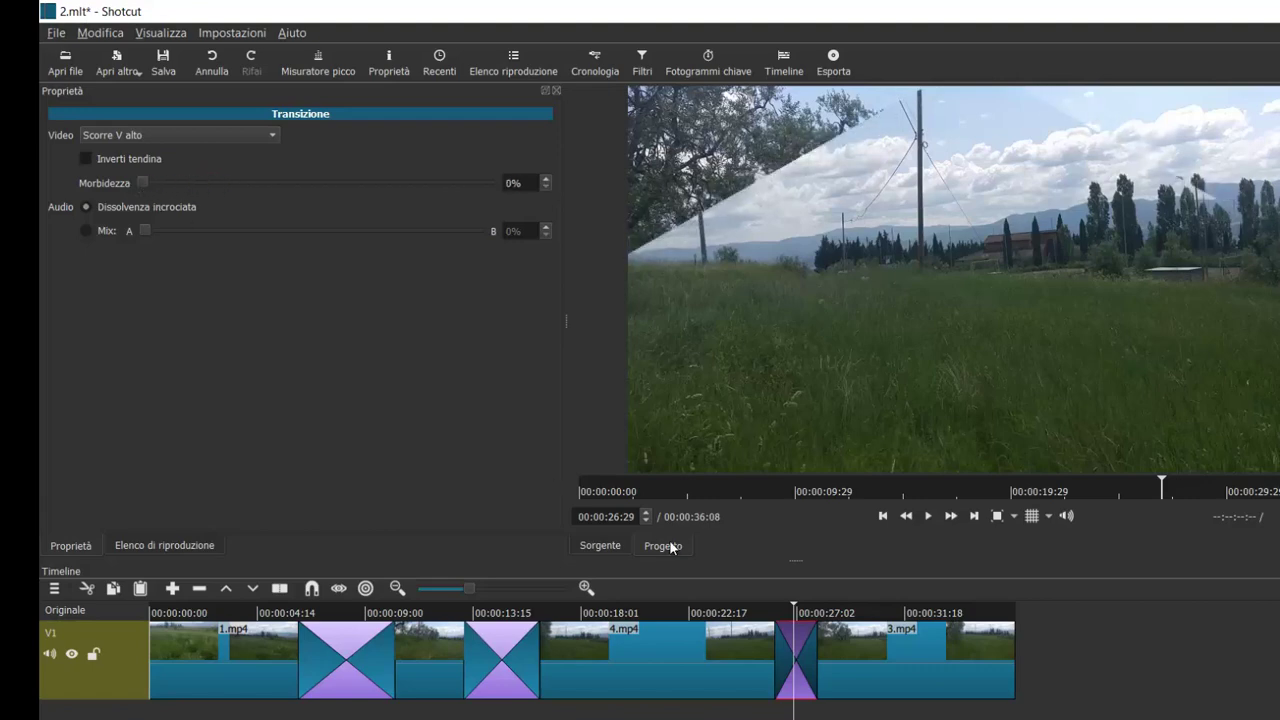
Step: Play back the hard-edged transition between 4.mp4 and 3.mp4, starting at about 24 seconds
{"action": "left_click", "coordinate": [795, 604]}
{"action": "left_click_drag", "start_coordinate": [756, 598], "coordinate": [732, 597]}
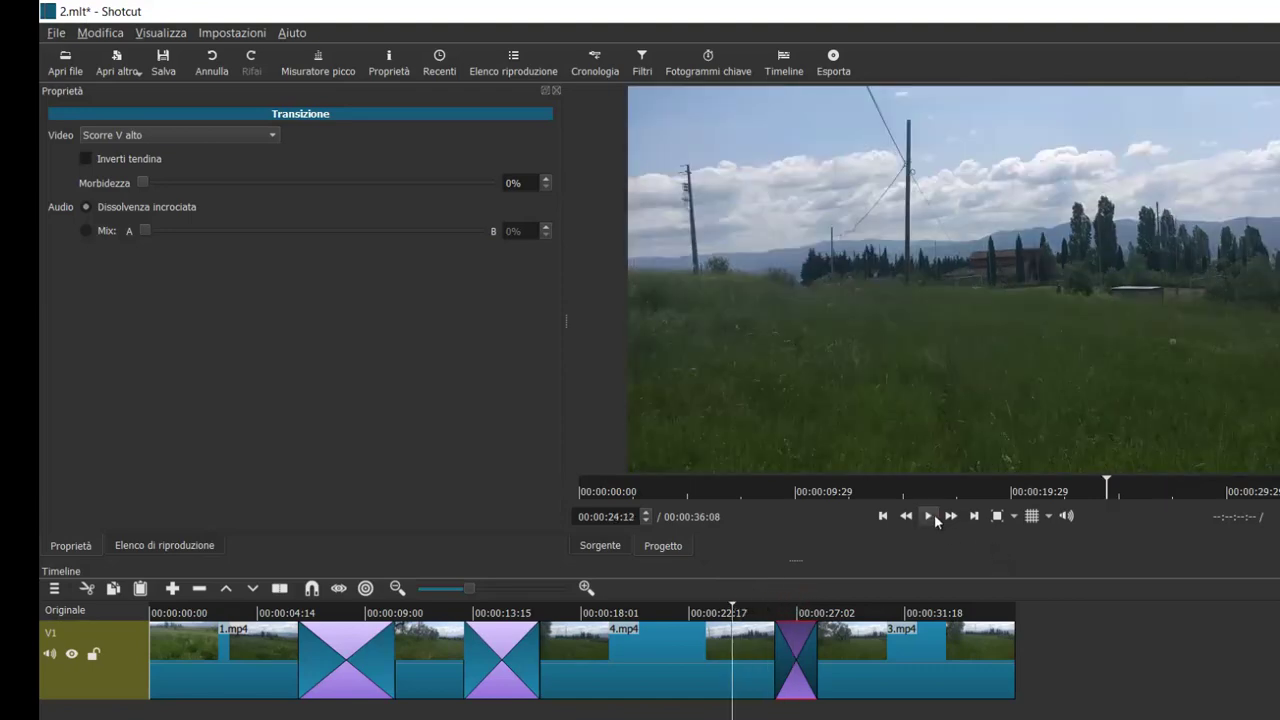
{"action": "left_click", "coordinate": [929, 516]}
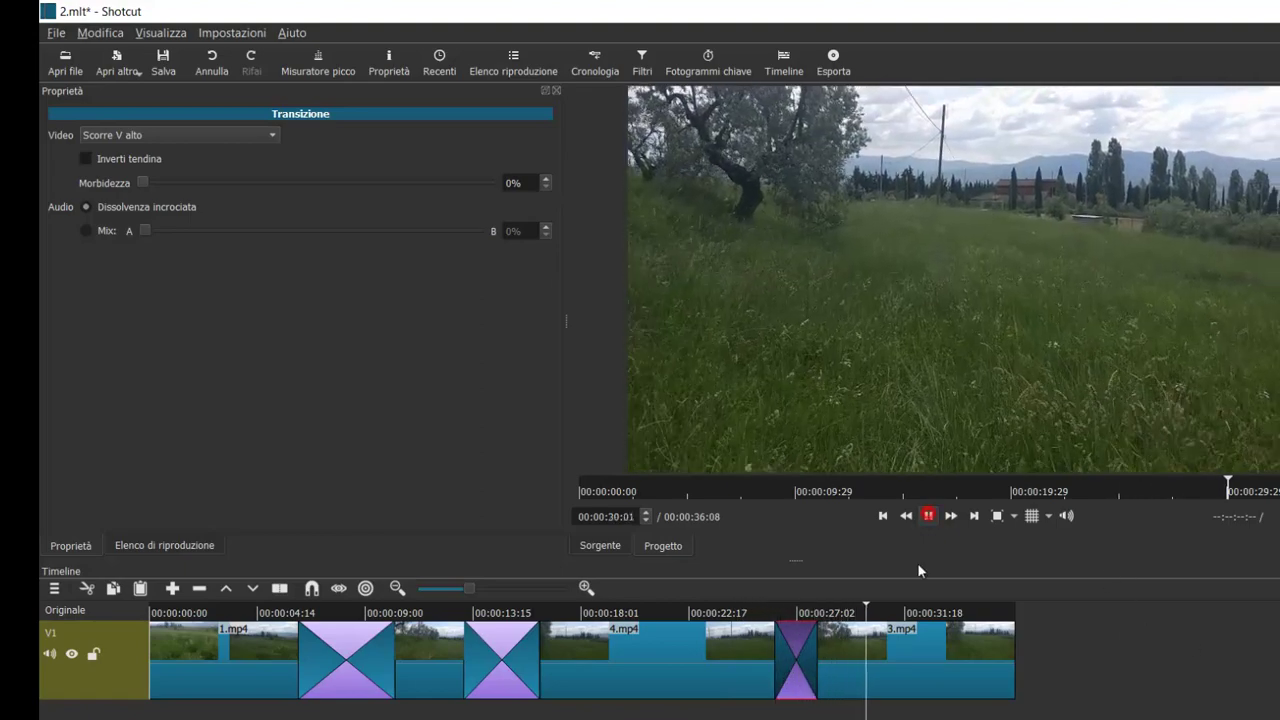
{"action": "key", "text": "space"}
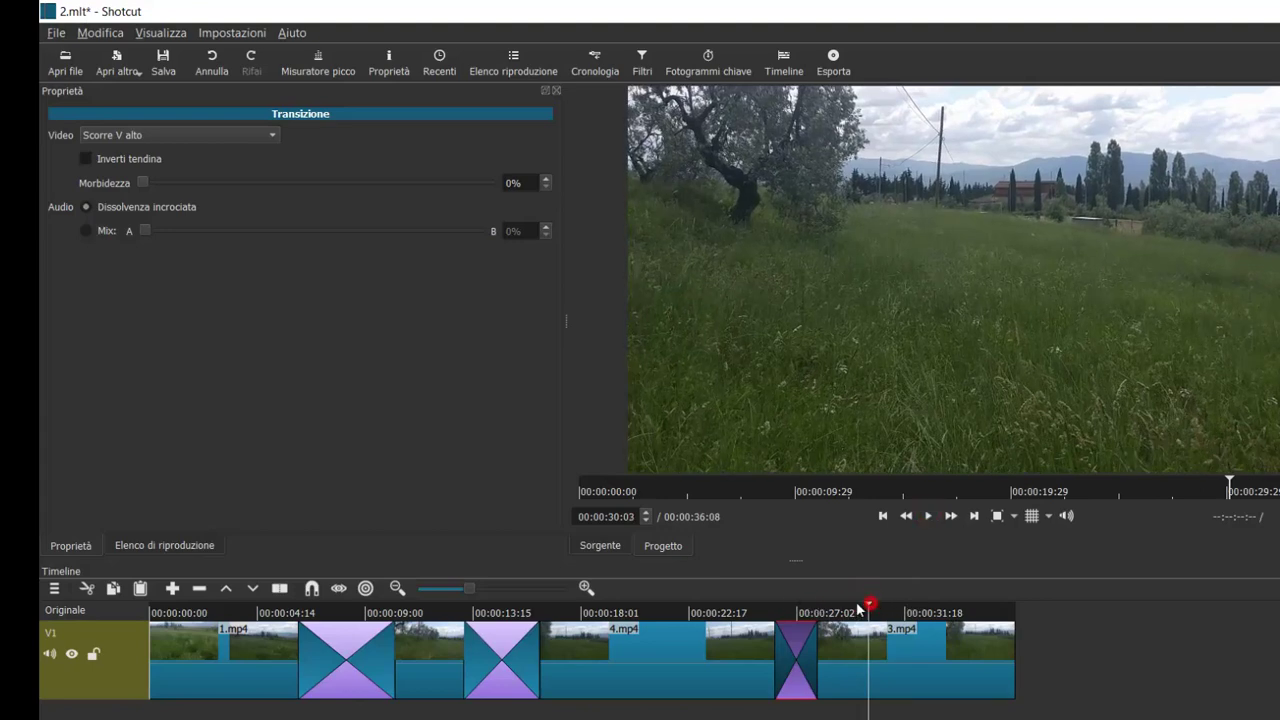
Step: Set the transition's softness (Morbidezza) to 100% and play back the result from about 24 seconds
{"action": "left_click_drag", "start_coordinate": [863, 606], "coordinate": [725, 596]}
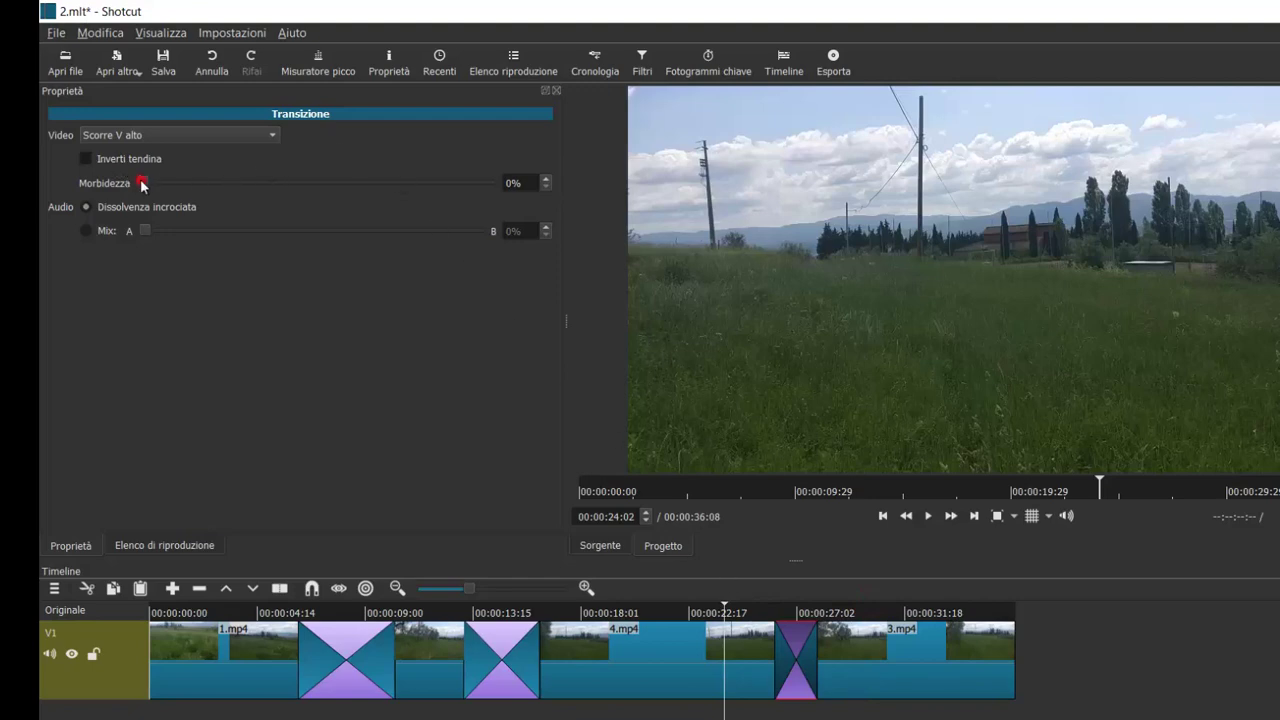
{"action": "left_click_drag", "start_coordinate": [142, 184], "coordinate": [527, 232]}
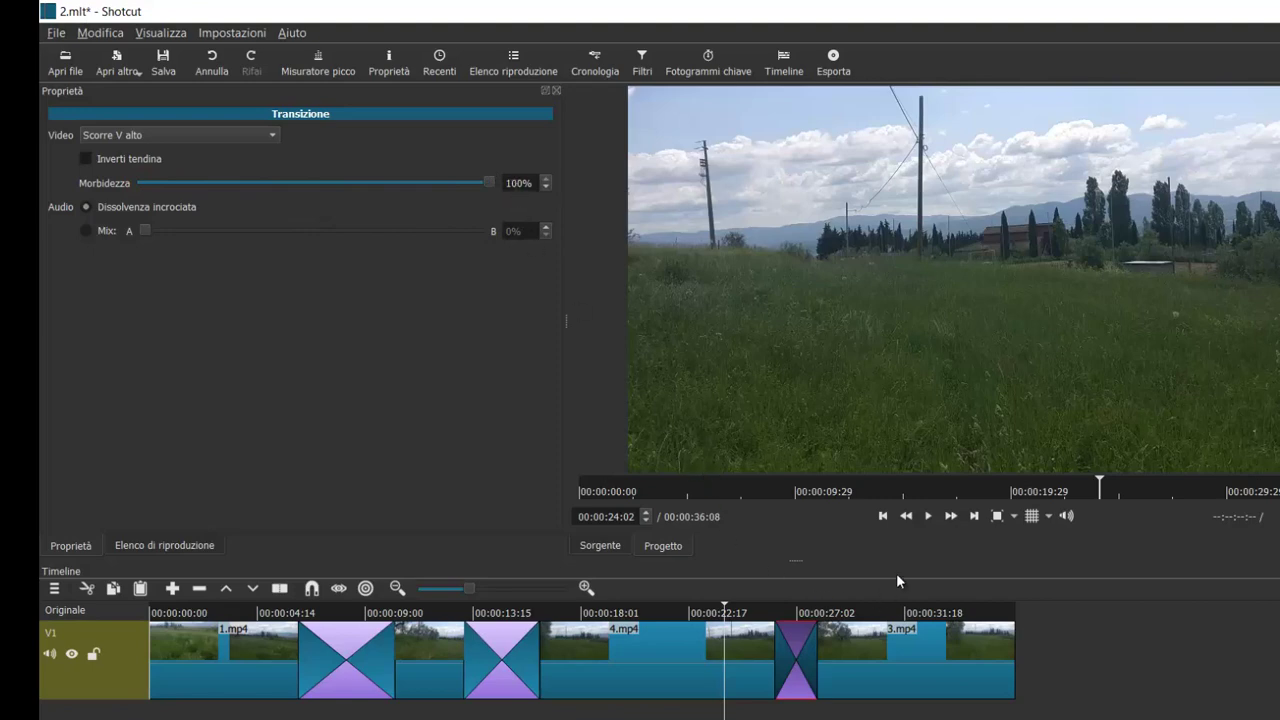
{"action": "left_click", "coordinate": [930, 516]}
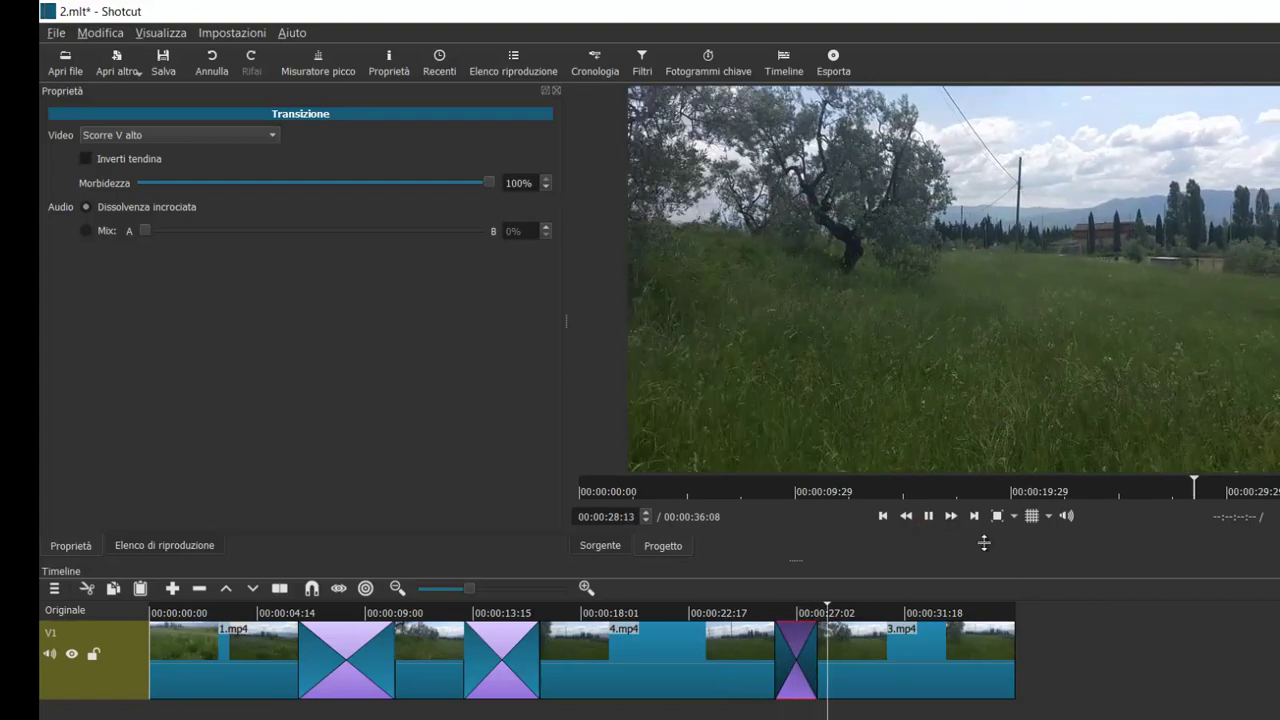
{"action": "left_click", "coordinate": [928, 516]}
{"action": "left_click", "coordinate": [853, 603]}
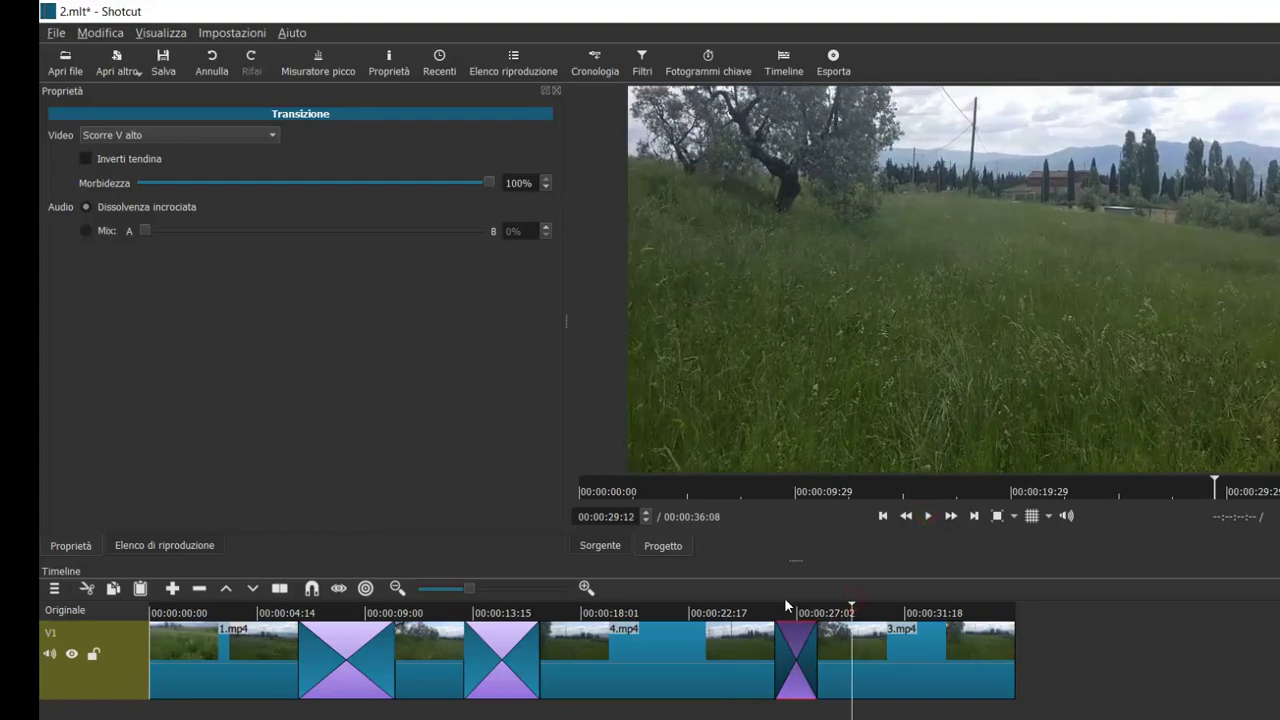
{"action": "left_click", "coordinate": [846, 604]}
{"action": "left_click_drag", "start_coordinate": [846, 604], "coordinate": [758, 604]}
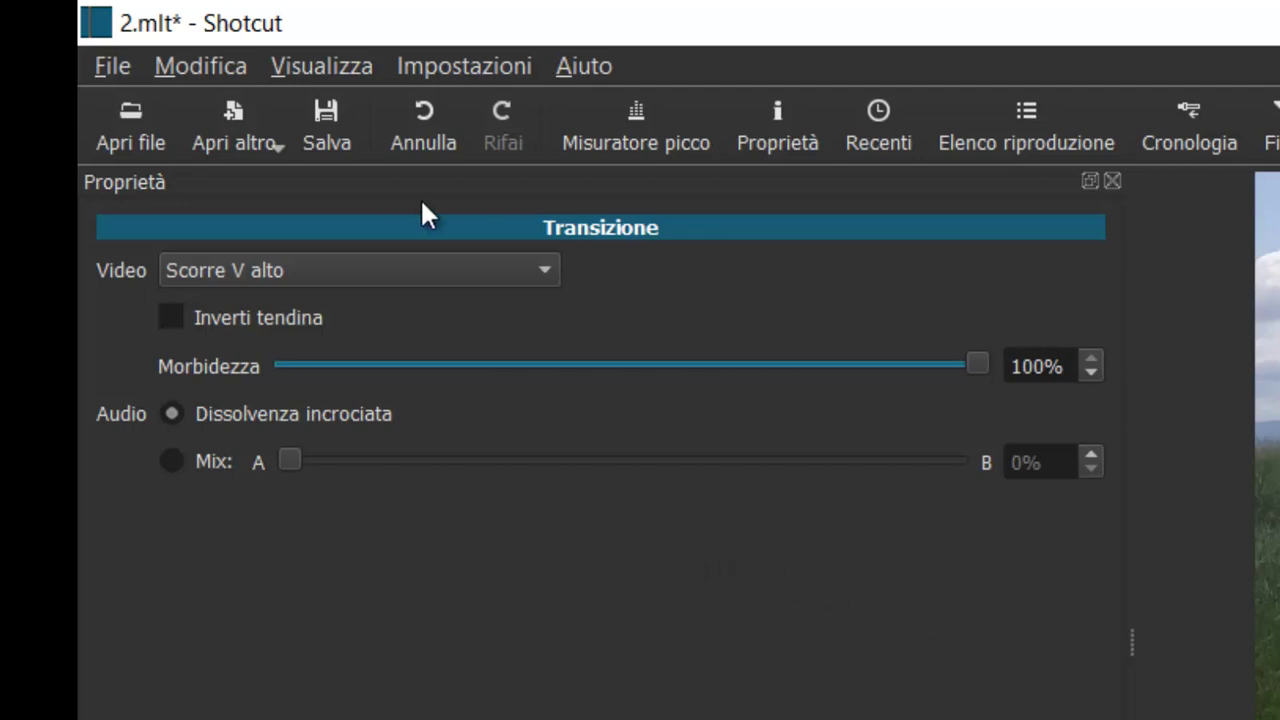
Step: Try the transition's audio Mix option at 100% and 0%, and switch the audio back to Dissolvenza incrociata
{"action": "left_click", "coordinate": [172, 461]}
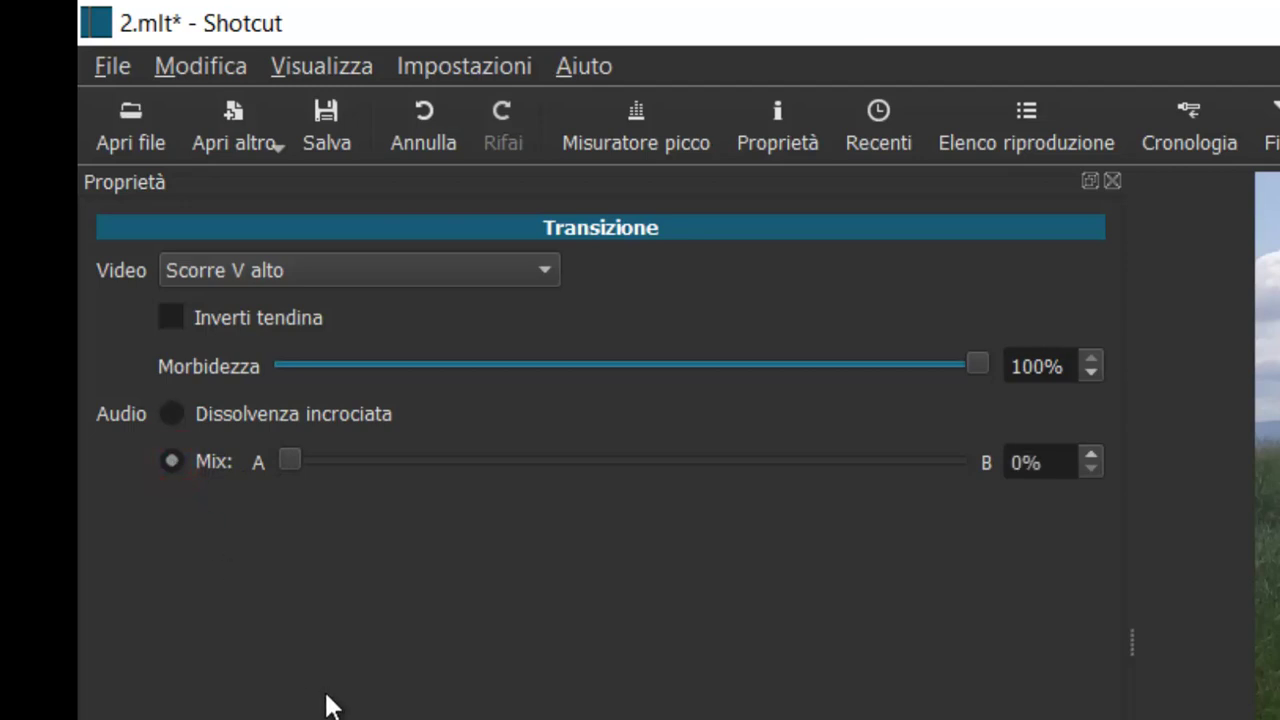
{"action": "left_click", "coordinate": [288, 461]}
{"action": "left_click_drag", "start_coordinate": [286, 464], "coordinate": [1002, 530]}
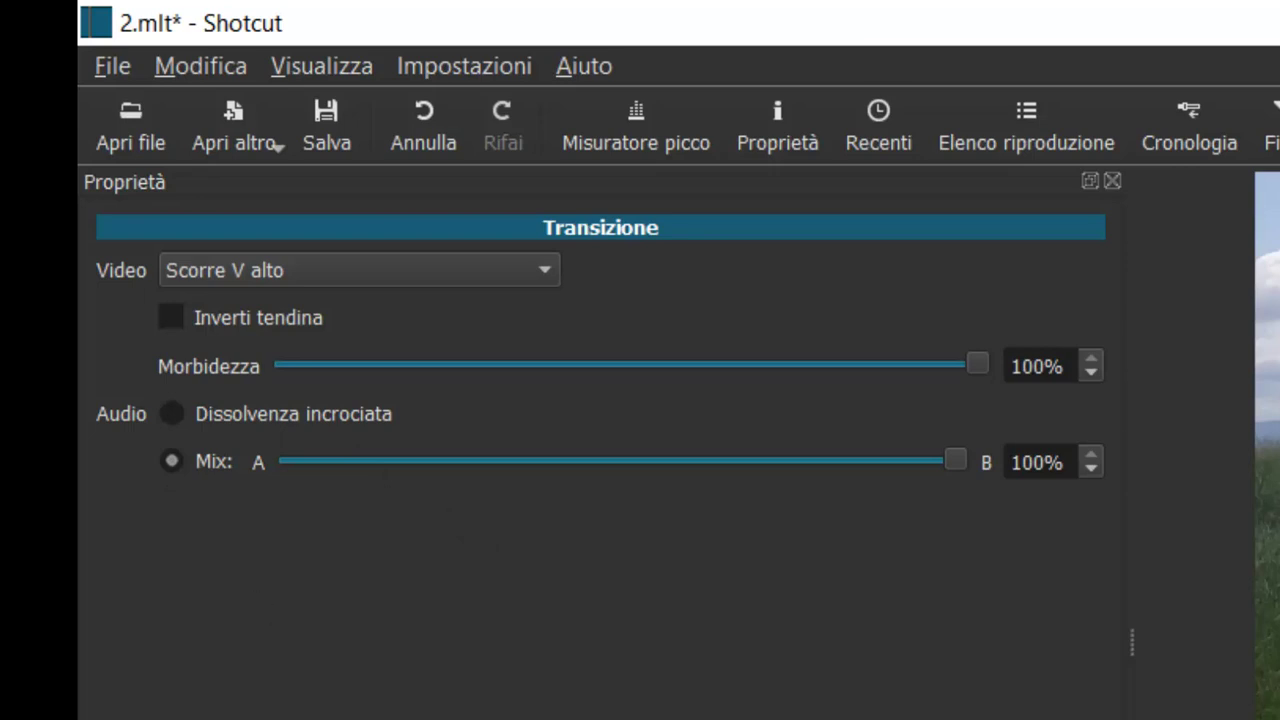
{"action": "left_click", "coordinate": [958, 461]}
{"action": "left_click_drag", "start_coordinate": [958, 461], "coordinate": [250, 415]}
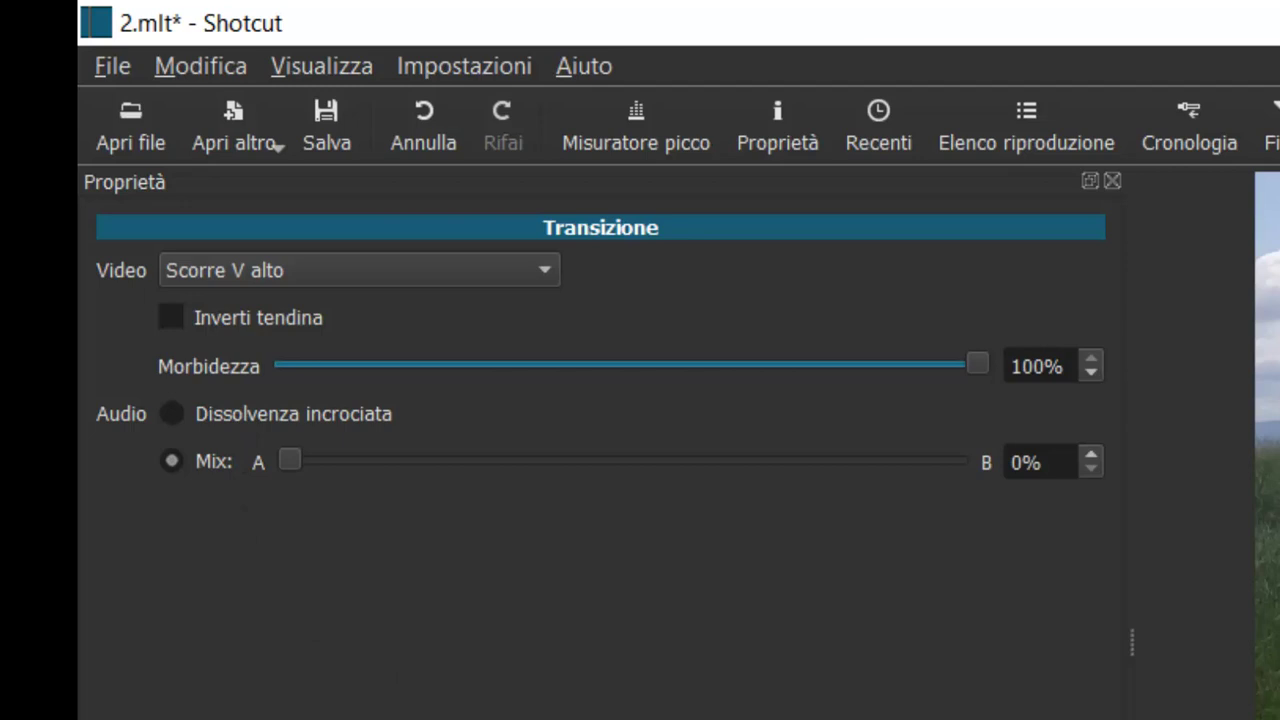
{"action": "left_click", "coordinate": [176, 414]}
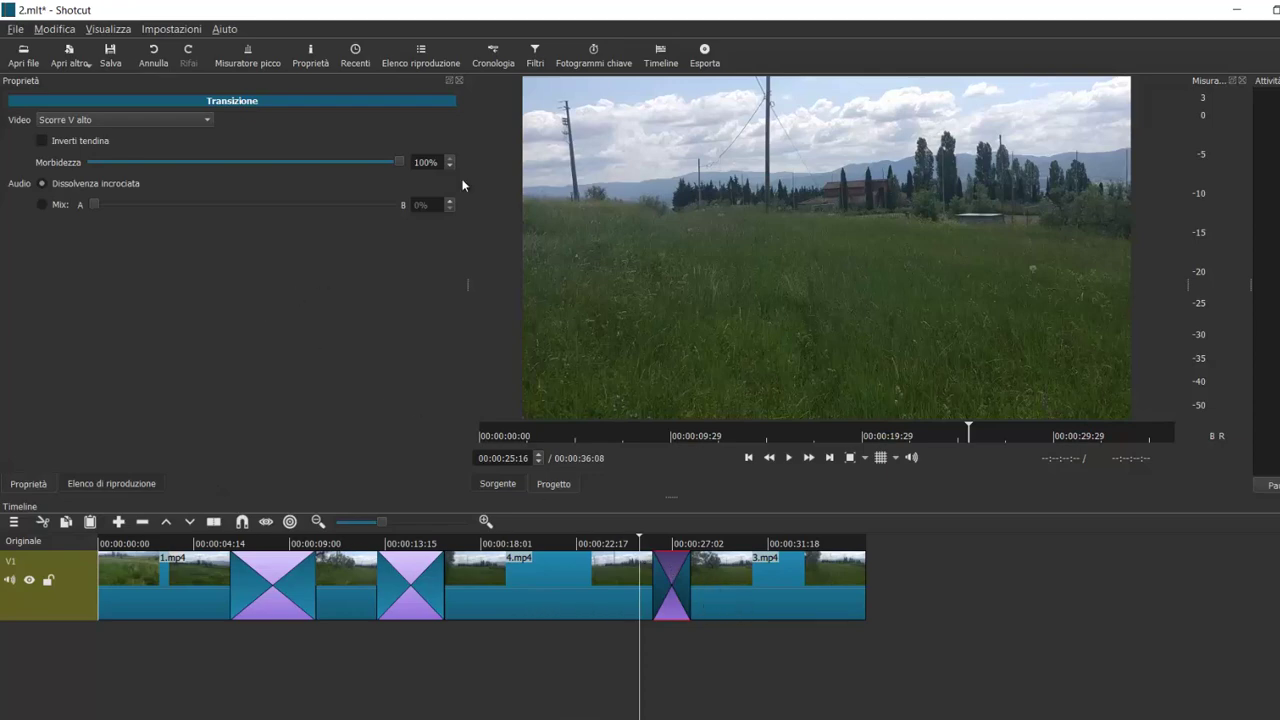
Step: Add 2.mp4 from the playlist to track V1 after 3.mp4 and remove the empty gap between them
{"action": "left_click", "coordinate": [424, 56]}
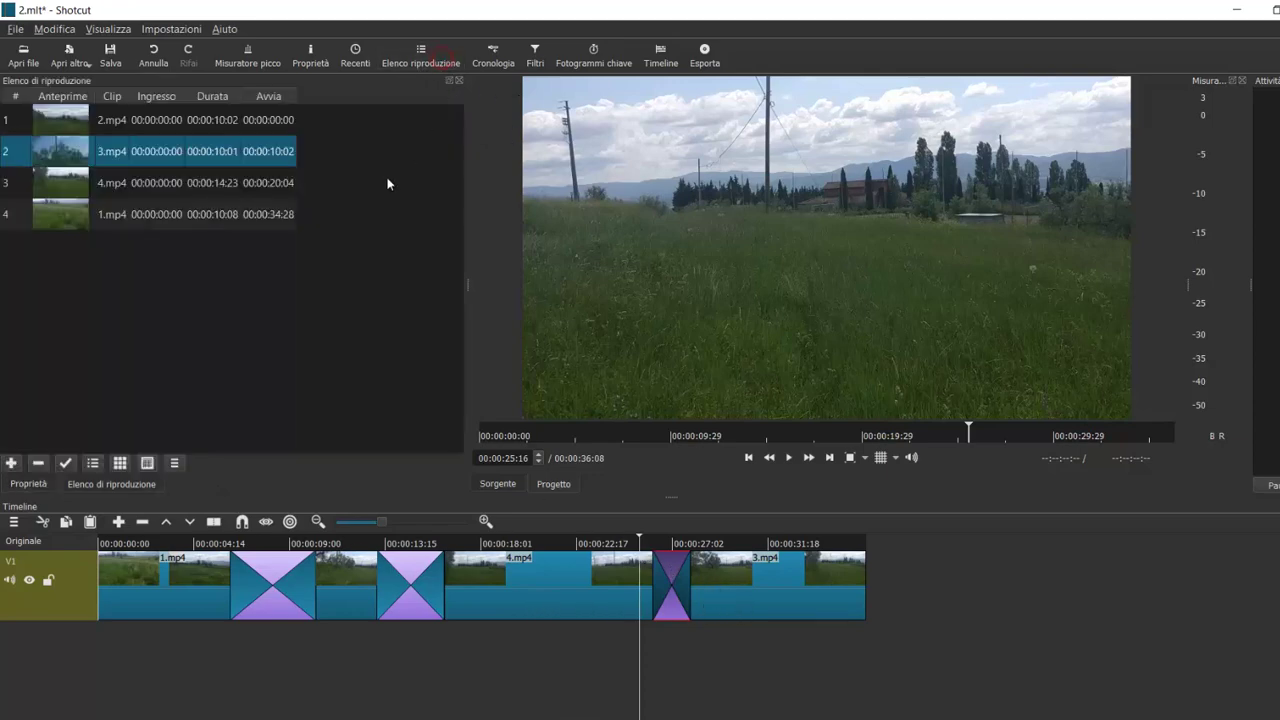
{"action": "left_click", "coordinate": [84, 118]}
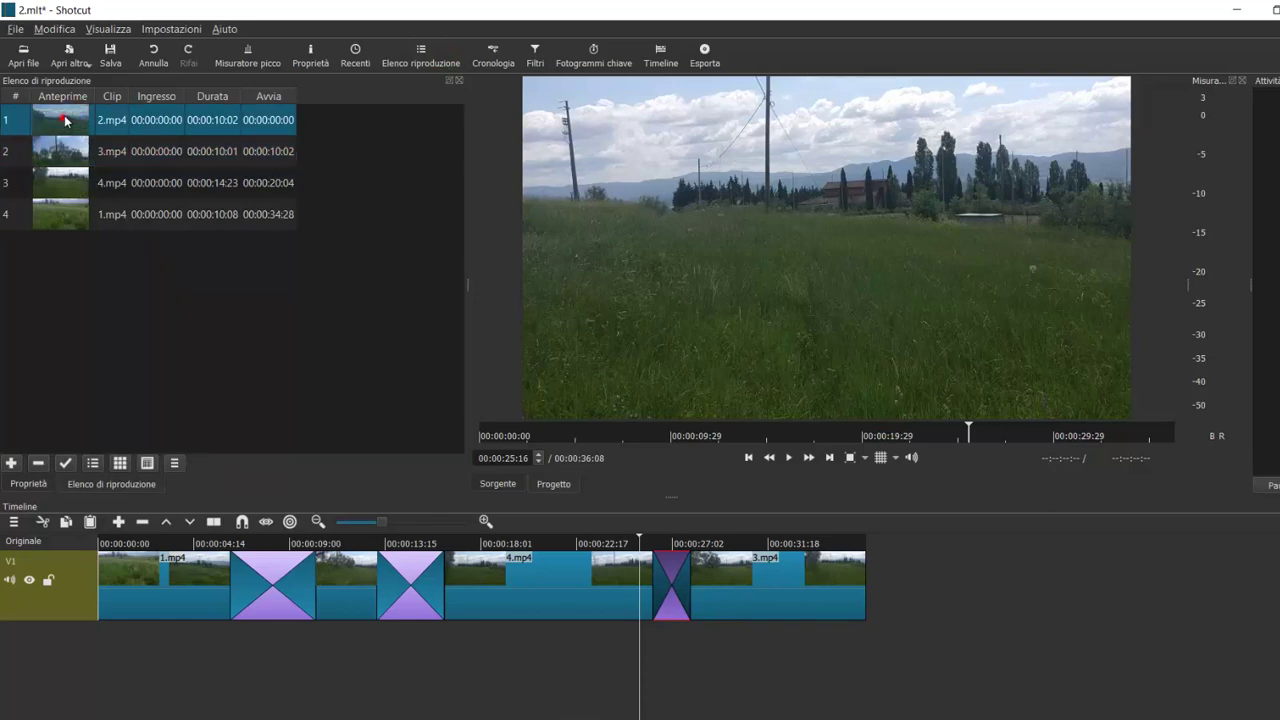
{"action": "left_click_drag", "start_coordinate": [63, 118], "coordinate": [1060, 585]}
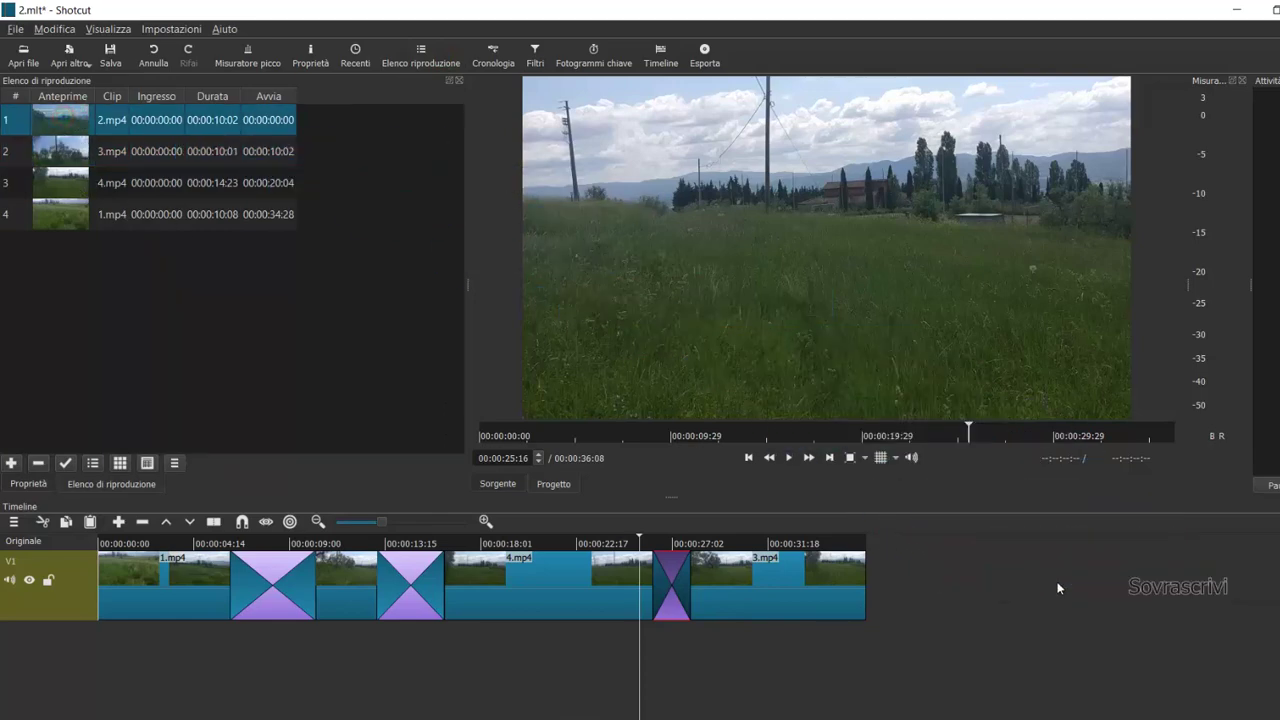
{"action": "left_click", "coordinate": [980, 582]}
{"action": "right_click", "coordinate": [977, 578]}
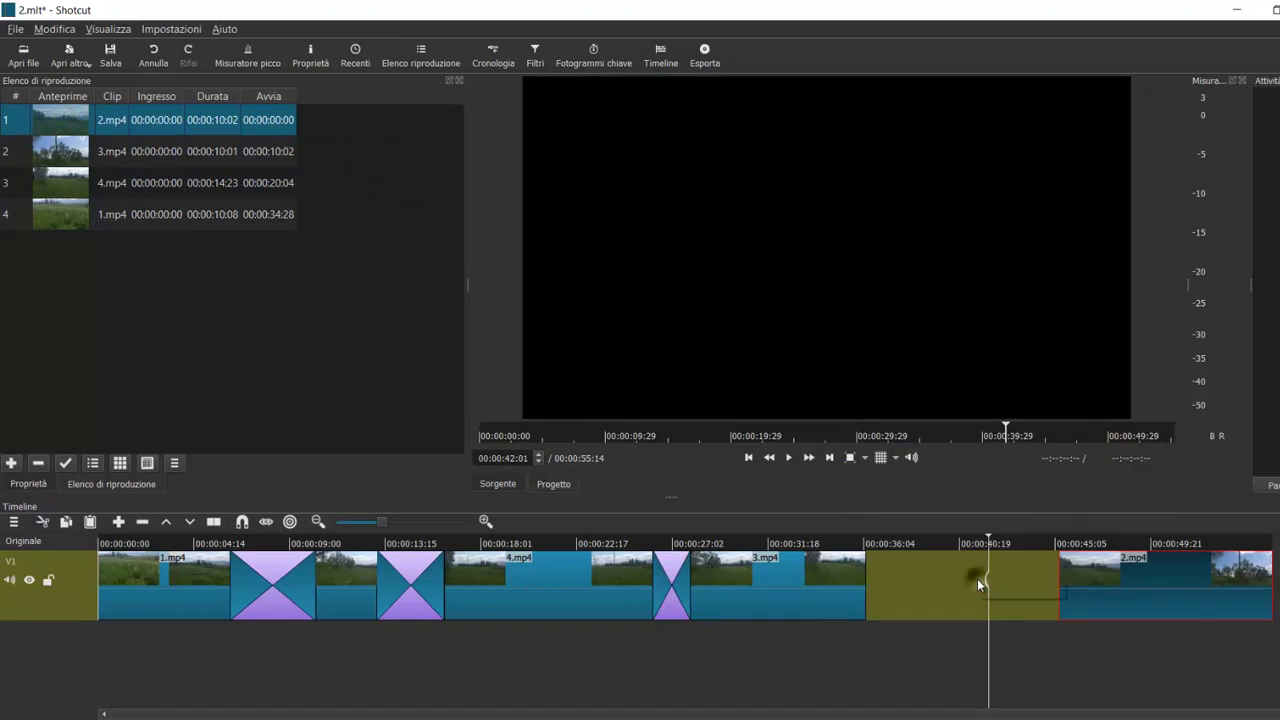
{"action": "left_click", "coordinate": [1012, 590]}
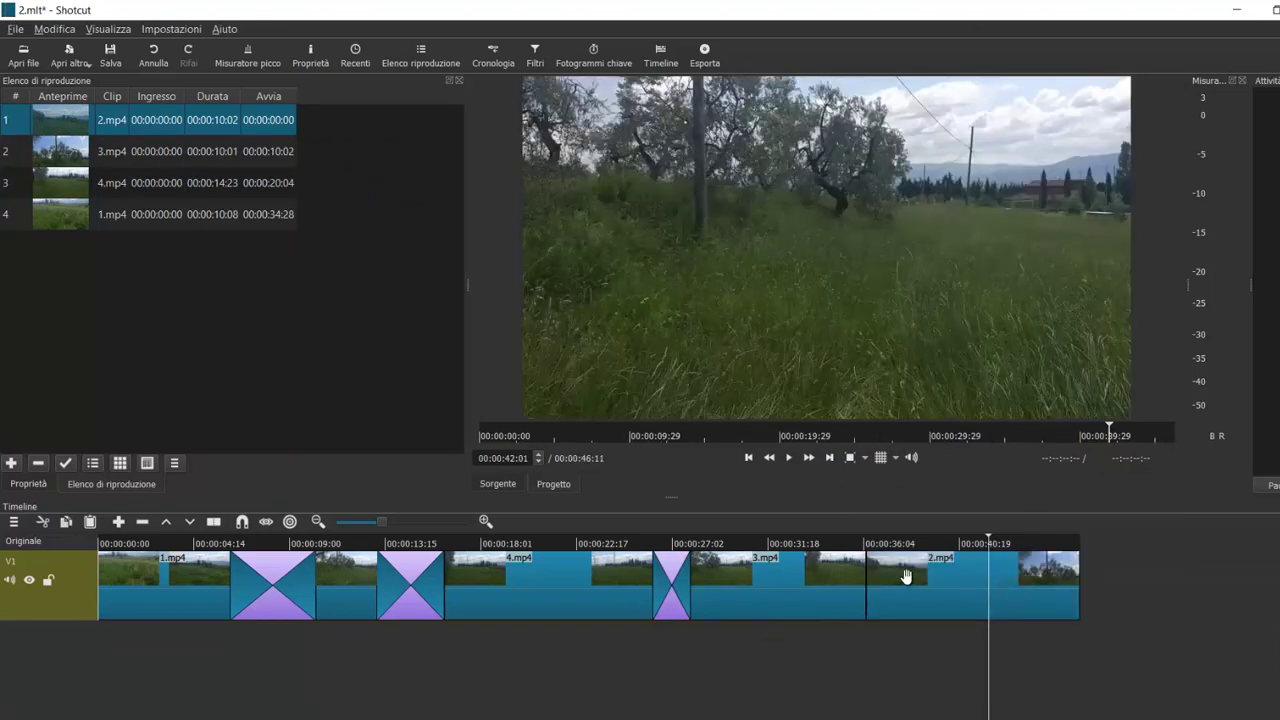
Step: Overlap 2.mp4 with the end of 3.mp4 by about 3 seconds and set the resulting transition's video style to Iride doppia
{"action": "left_click_drag", "start_coordinate": [961, 586], "coordinate": [879, 585]}
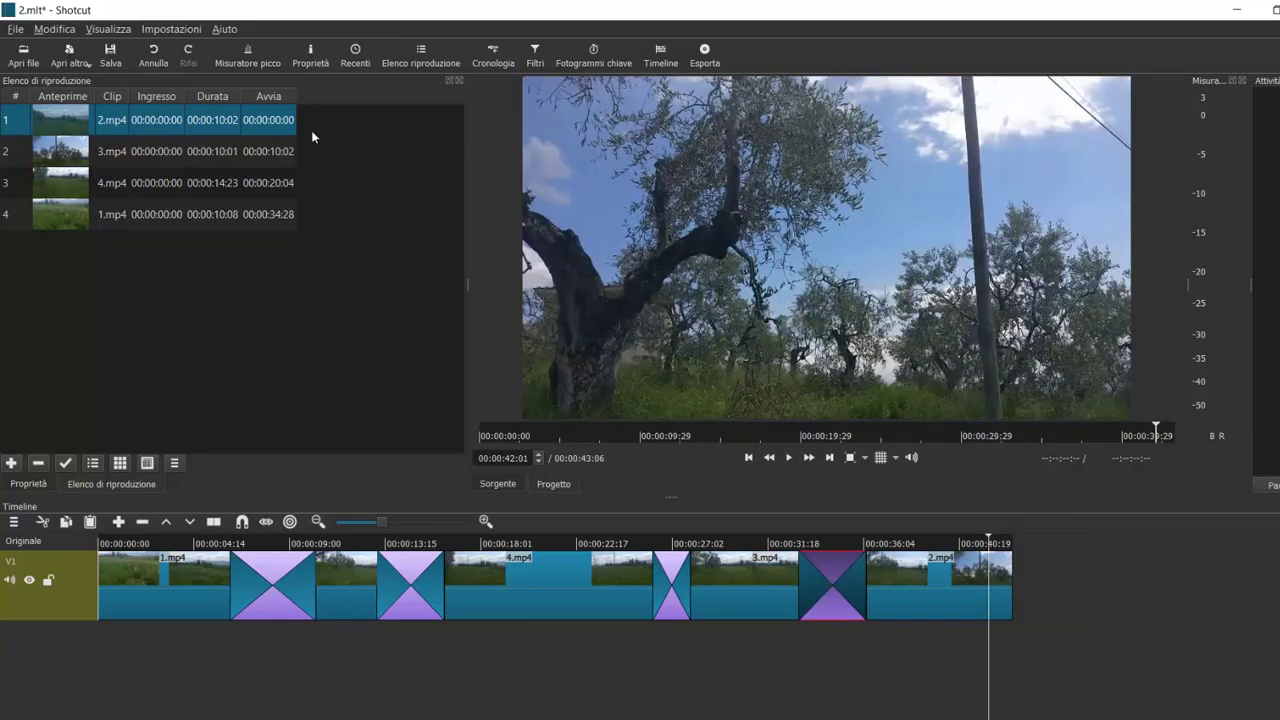
{"action": "left_click", "coordinate": [311, 61]}
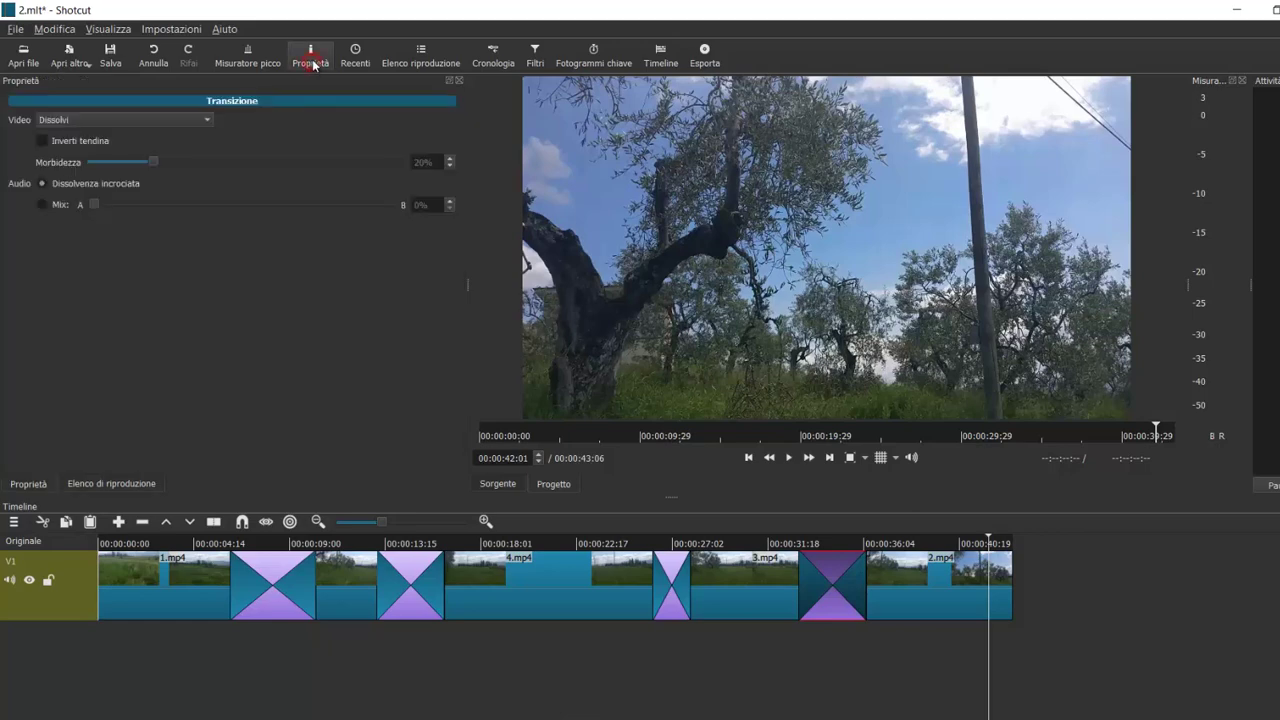
{"action": "left_click", "coordinate": [205, 122]}
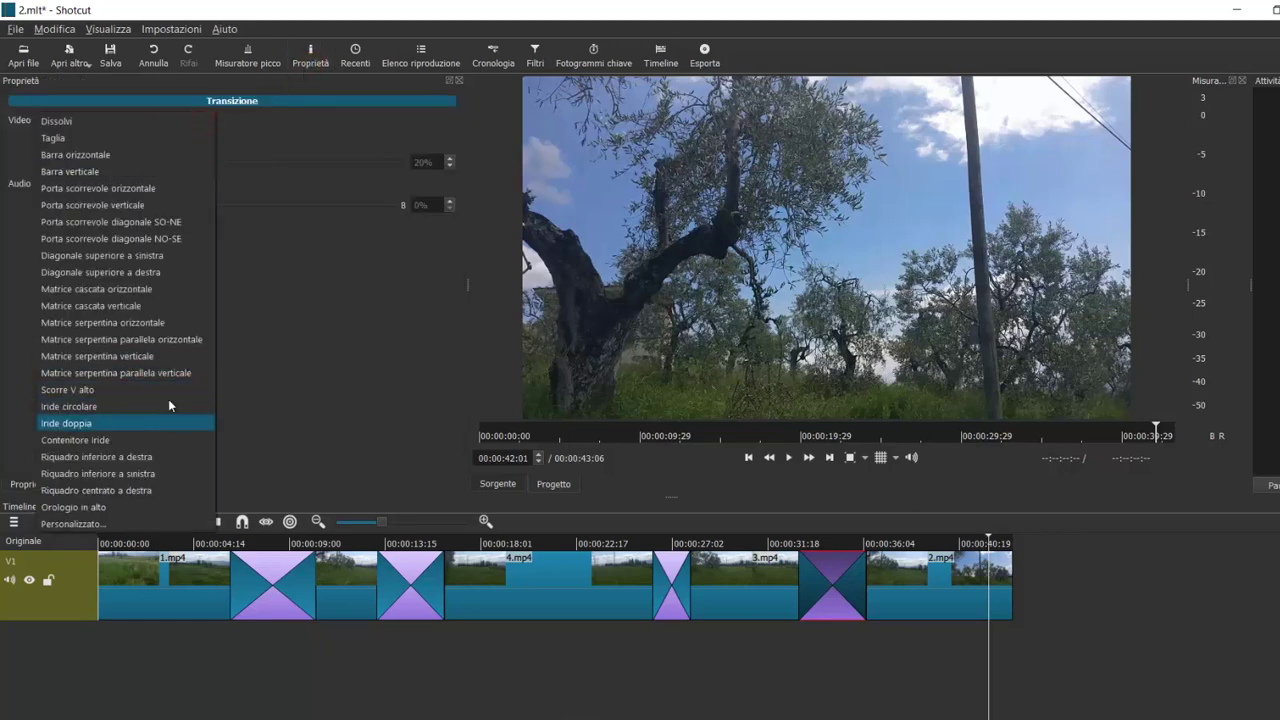
{"action": "left_click", "coordinate": [88, 424]}
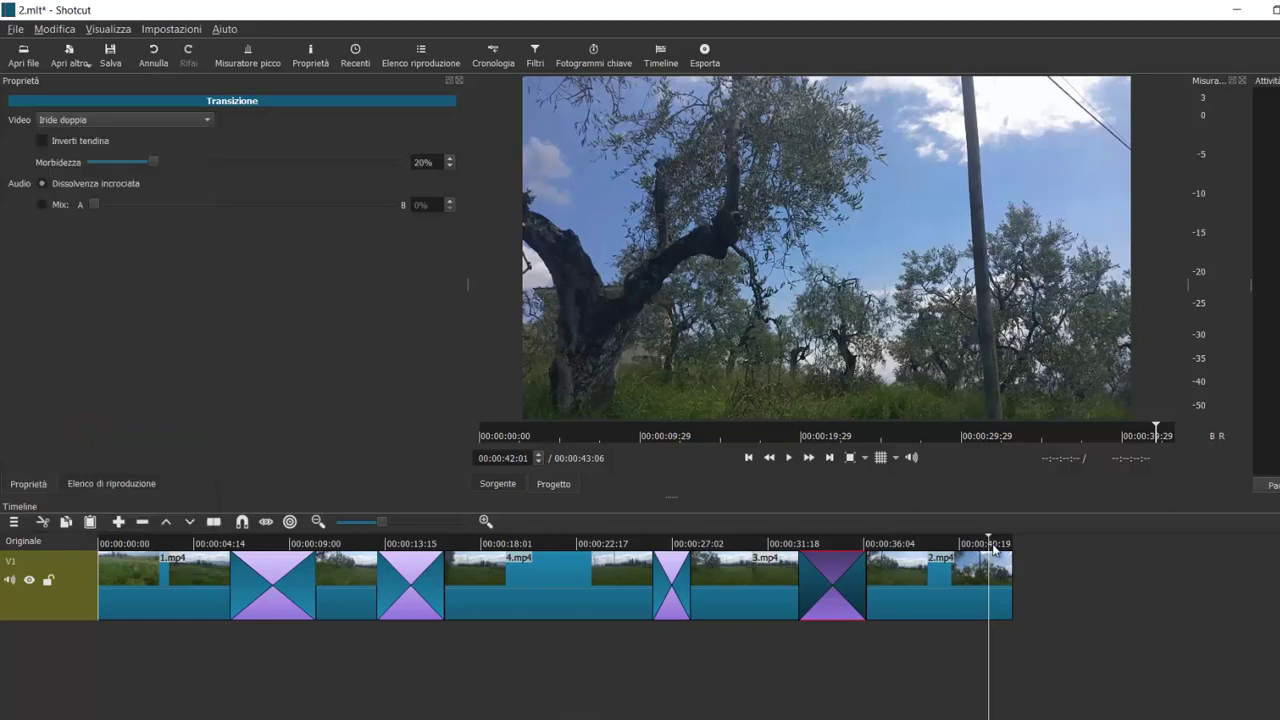
Step: Set the audio Mix of the transition between 3.mp4 and 2.mp4 to 100% and play it back from about 31 seconds
{"action": "left_click_drag", "start_coordinate": [990, 541], "coordinate": [824, 541]}
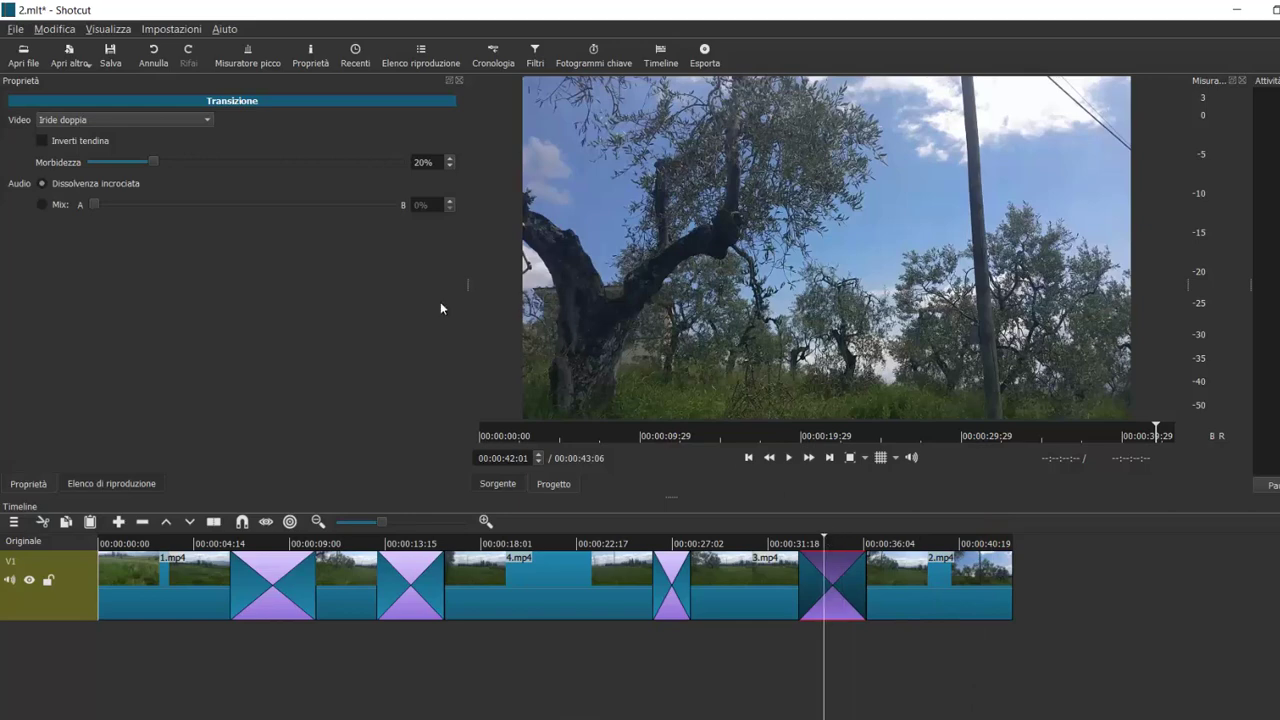
{"action": "left_click", "coordinate": [43, 205]}
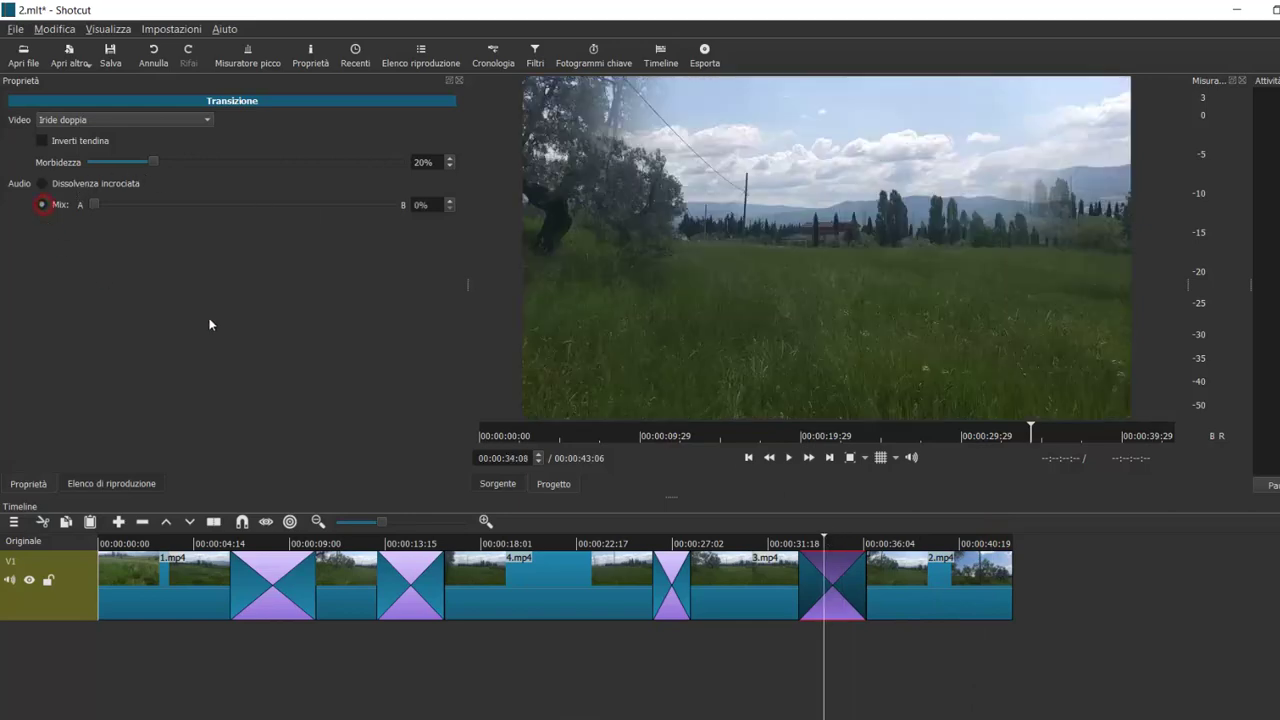
{"action": "left_click_drag", "start_coordinate": [96, 207], "coordinate": [445, 240]}
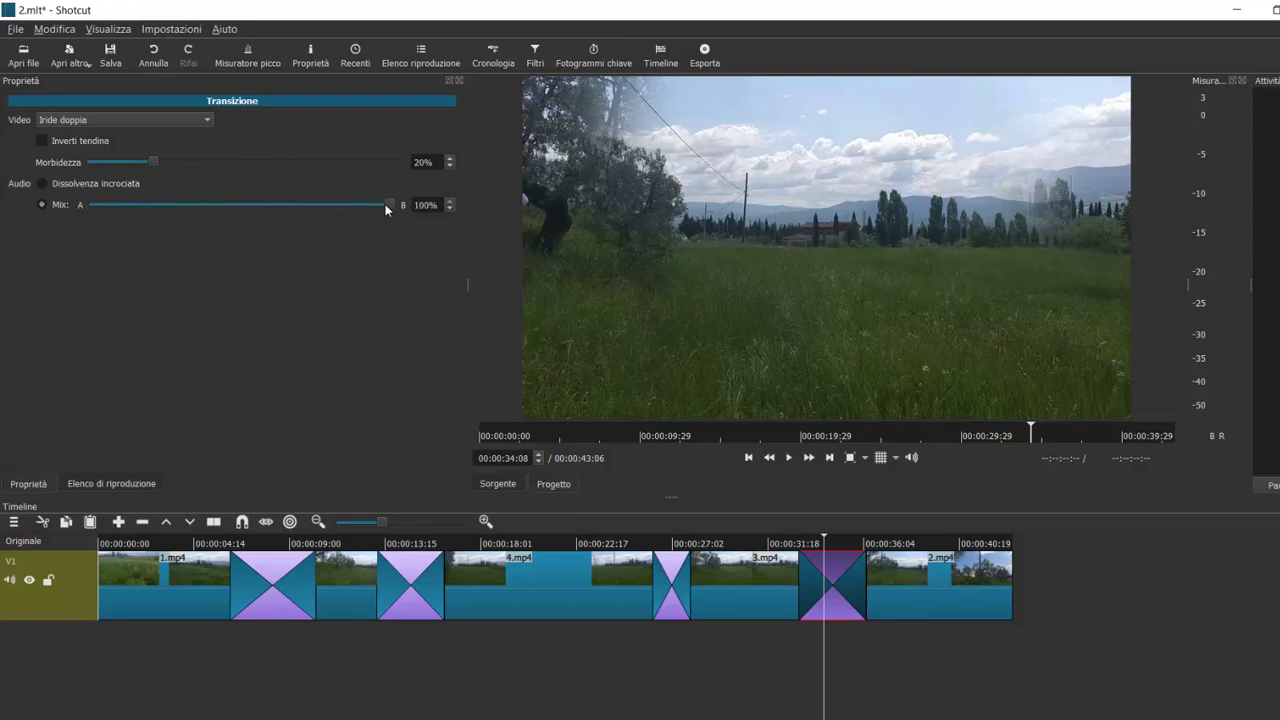
{"action": "left_click", "coordinate": [820, 537]}
{"action": "left_click_drag", "start_coordinate": [812, 538], "coordinate": [771, 537]}
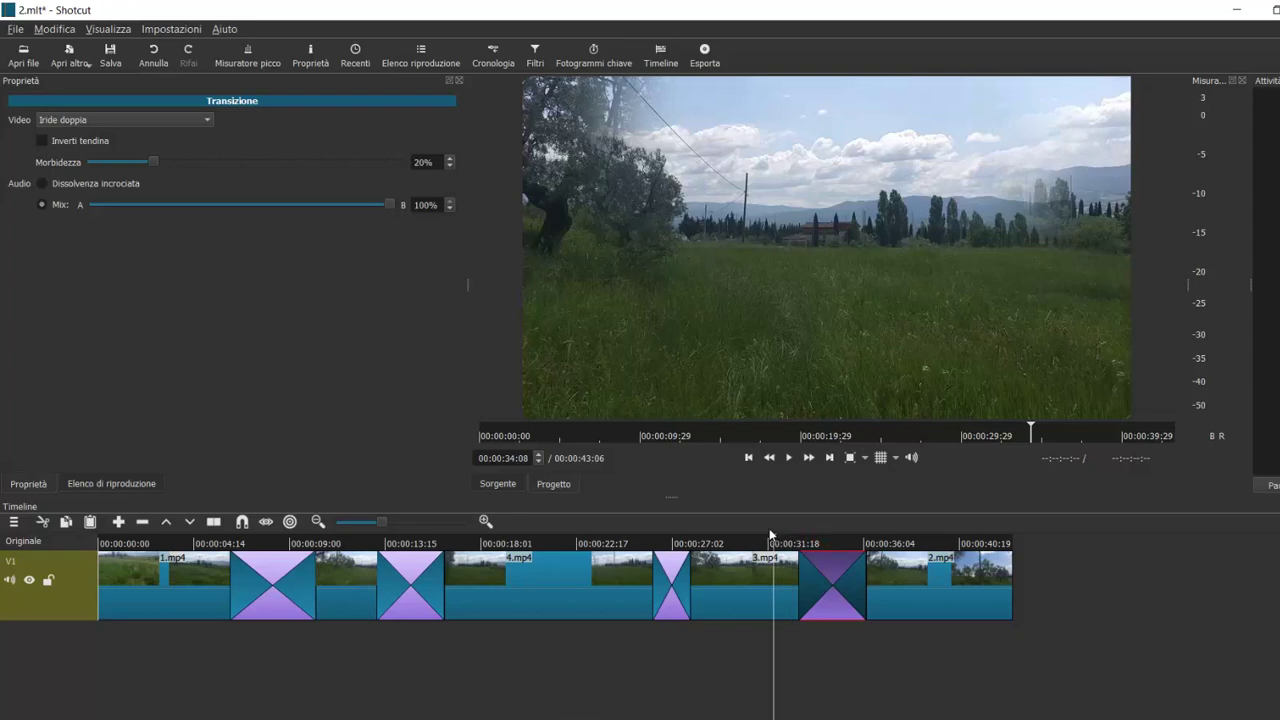
{"action": "left_click", "coordinate": [789, 457]}
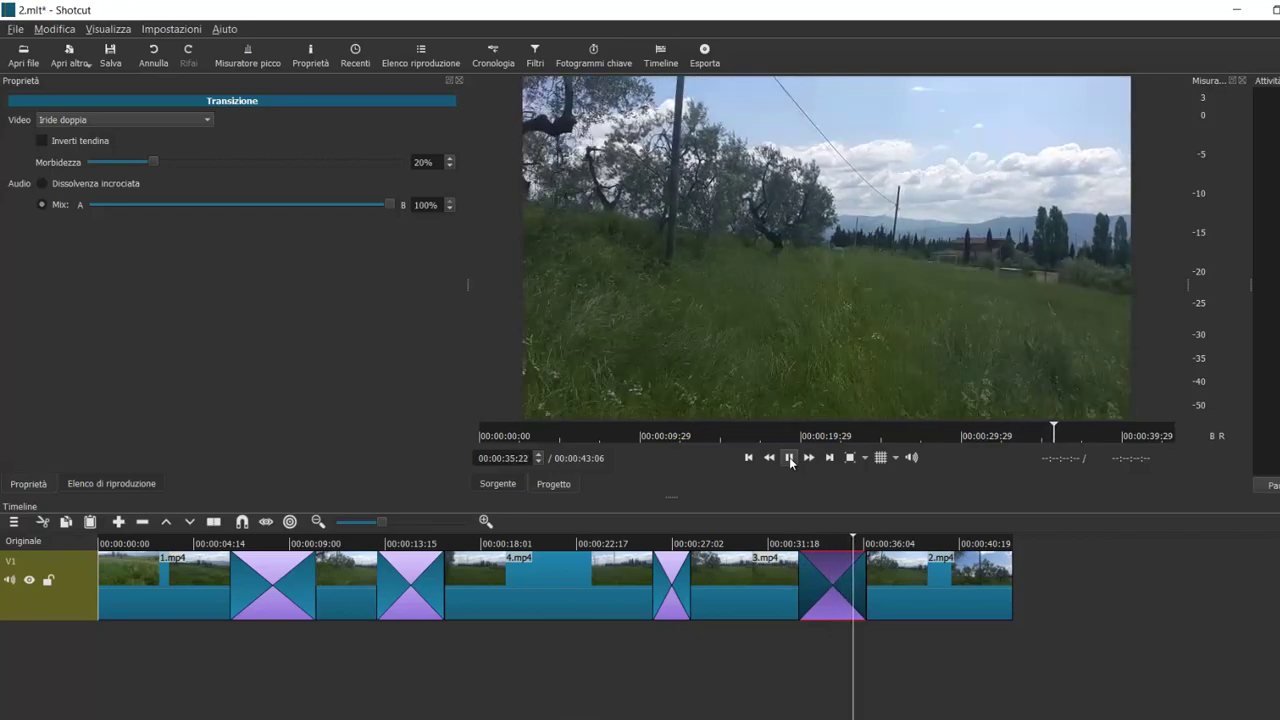
{"action": "left_click", "coordinate": [789, 457]}
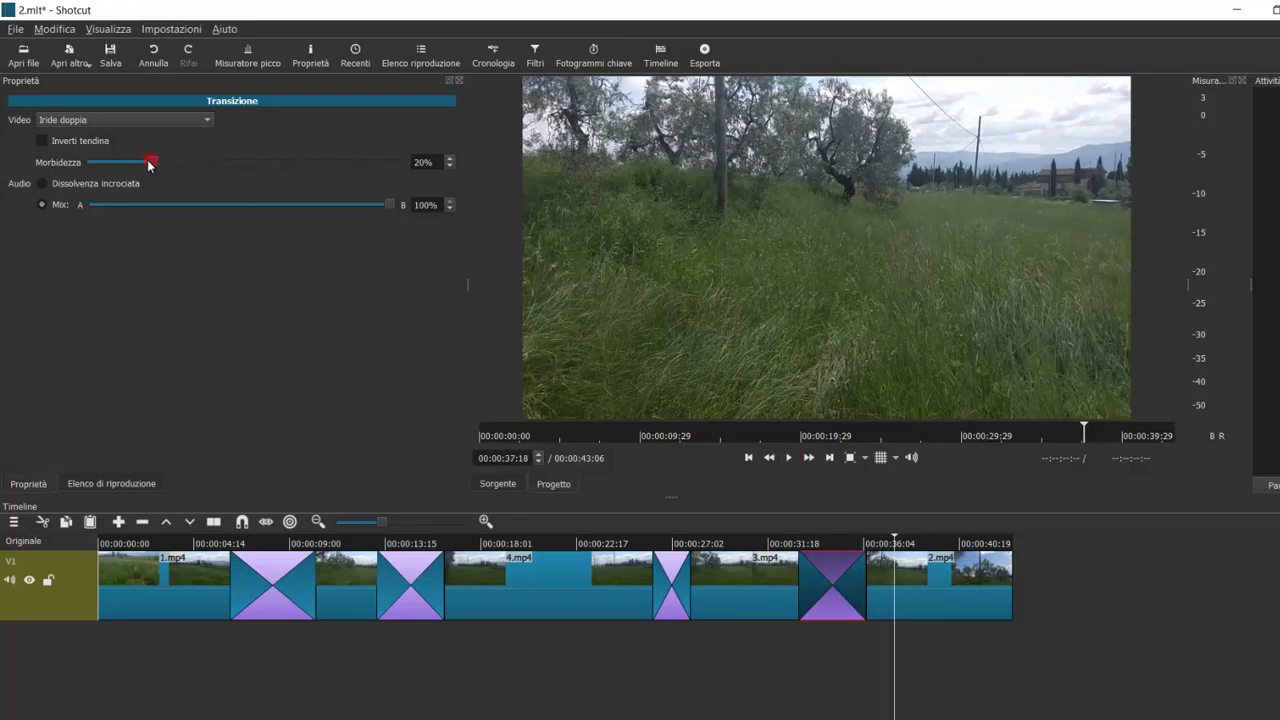
Step: Set the transition's softness (Morbidezza) to 0% and play back the result from about 31 seconds
{"action": "left_click_drag", "start_coordinate": [151, 162], "coordinate": [90, 163]}
{"action": "left_click_drag", "start_coordinate": [892, 540], "coordinate": [769, 537]}
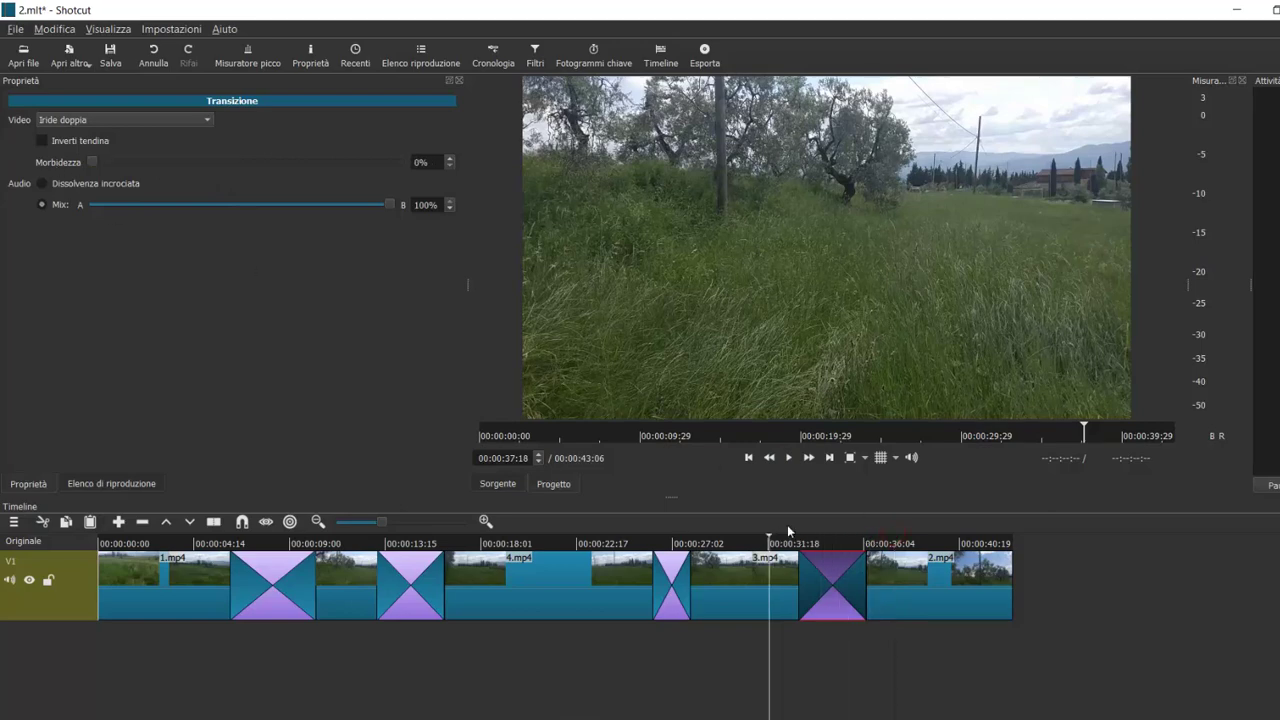
{"action": "left_click", "coordinate": [789, 457]}
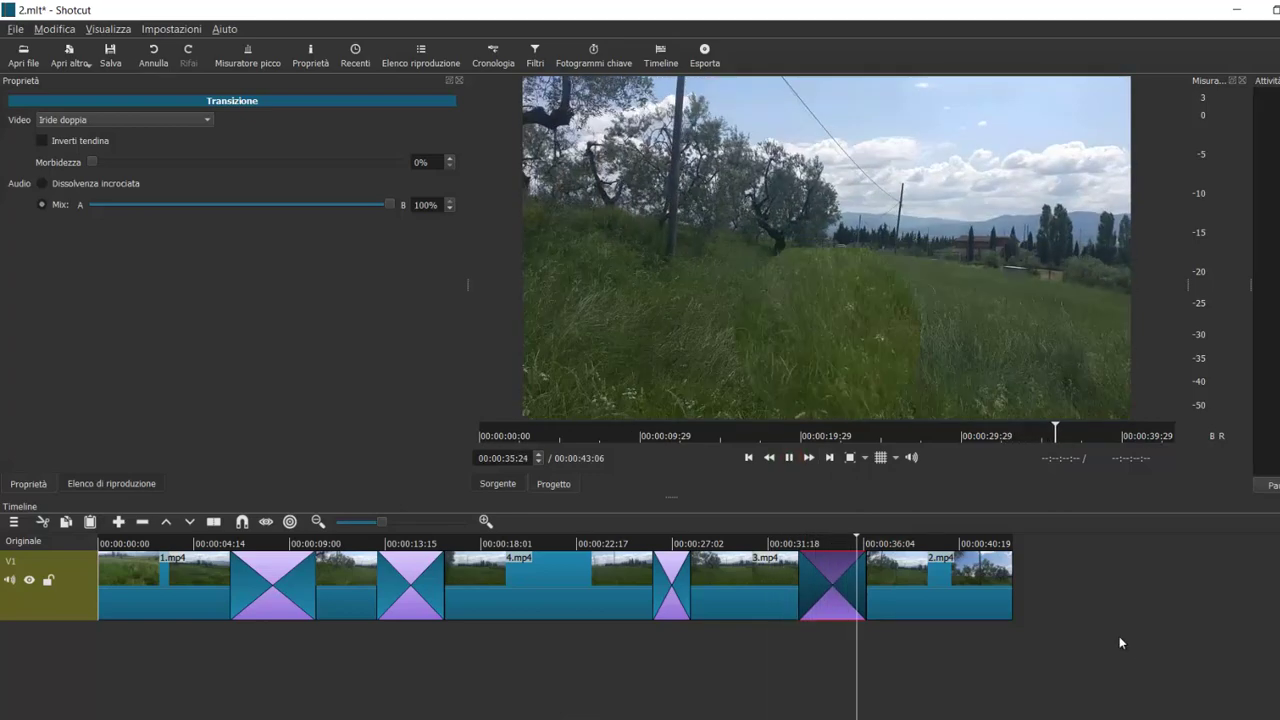
{"action": "left_click", "coordinate": [789, 457]}
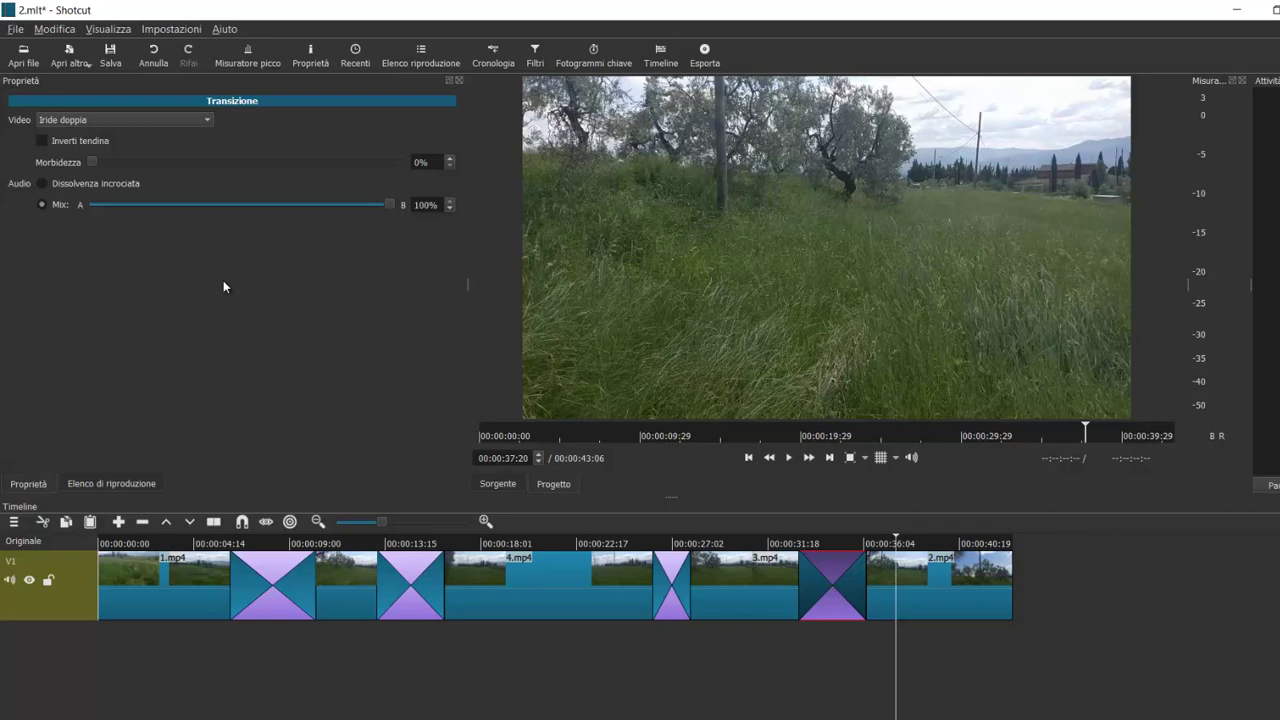
Step: Show the export settings, hide the properties and playlist panels, and choose the H.264 High Profile preset
{"action": "left_click", "coordinate": [707, 58]}
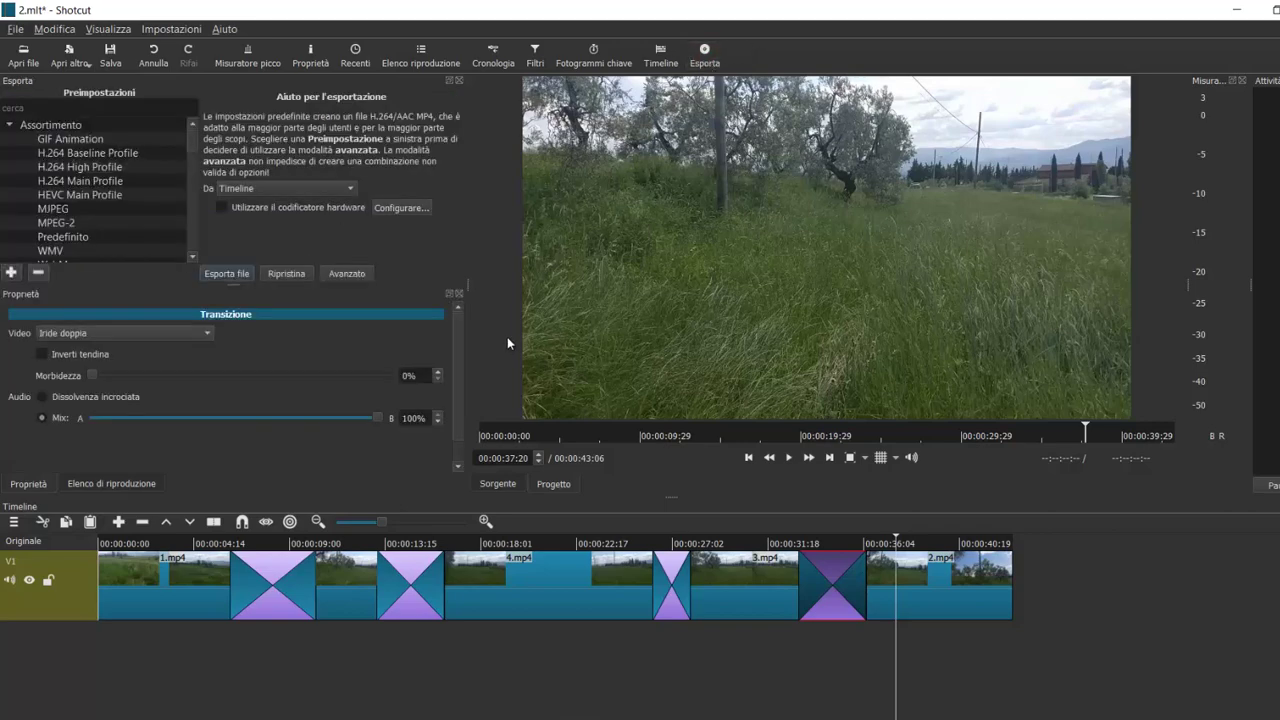
{"action": "left_click", "coordinate": [459, 294]}
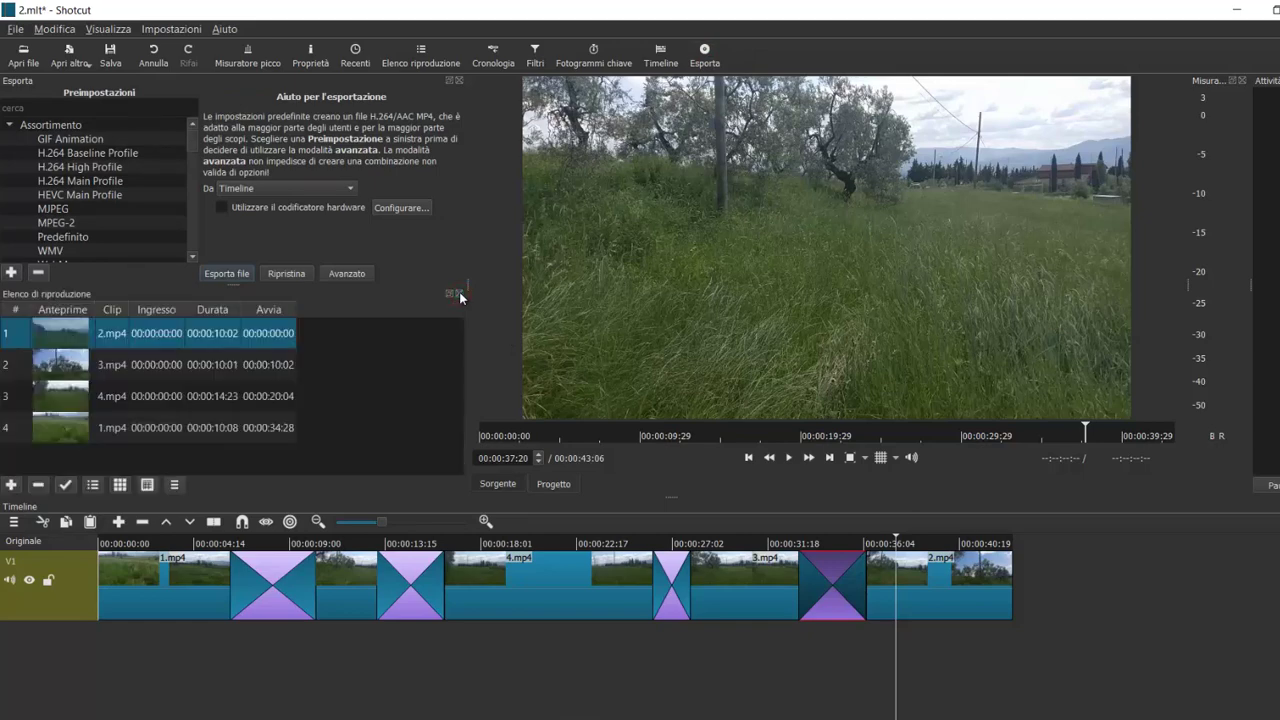
{"action": "left_click", "coordinate": [459, 294]}
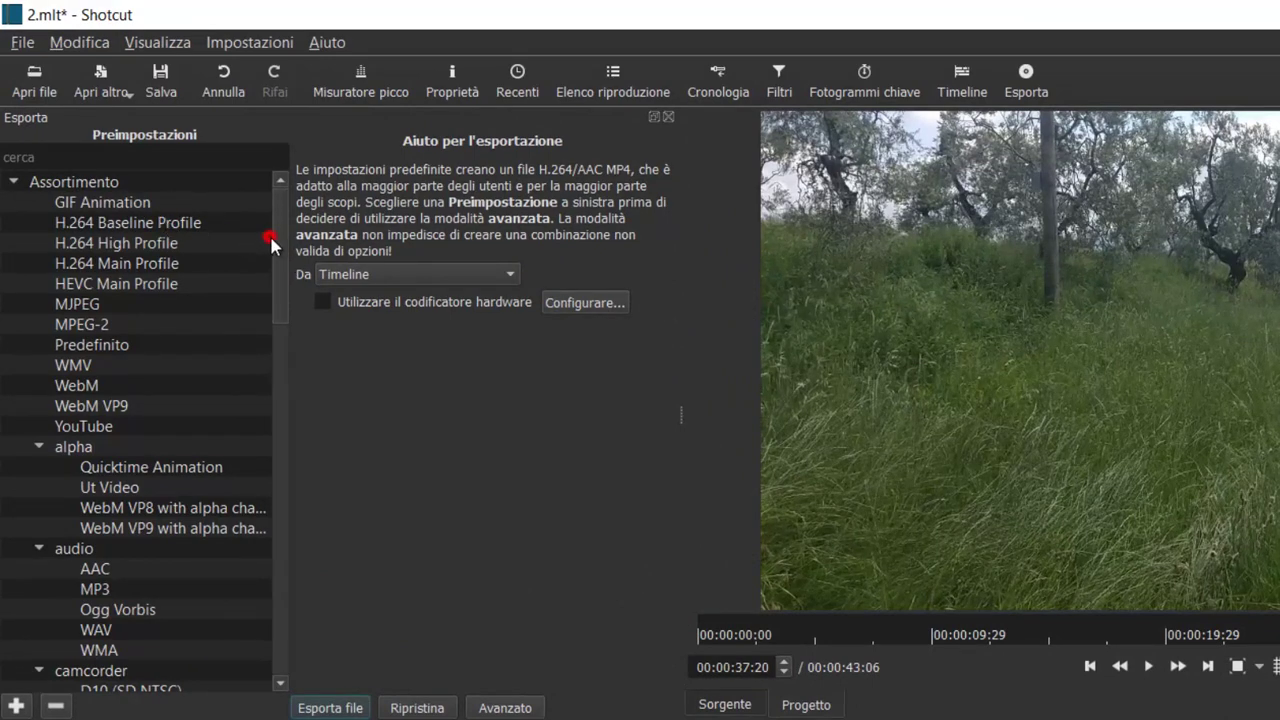
{"action": "left_click", "coordinate": [200, 241]}
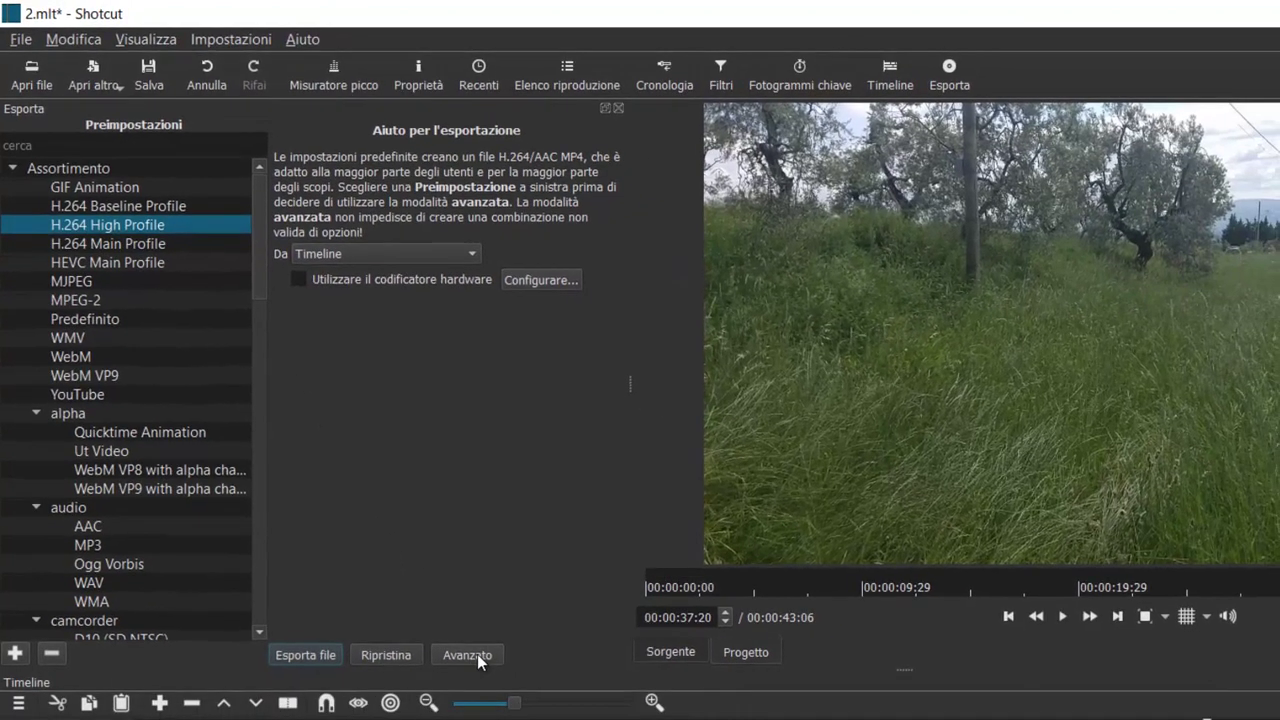
Step: Show the advanced export options and review the available formats and the audio and video settings, keeping mp4
{"action": "left_click", "coordinate": [477, 654]}
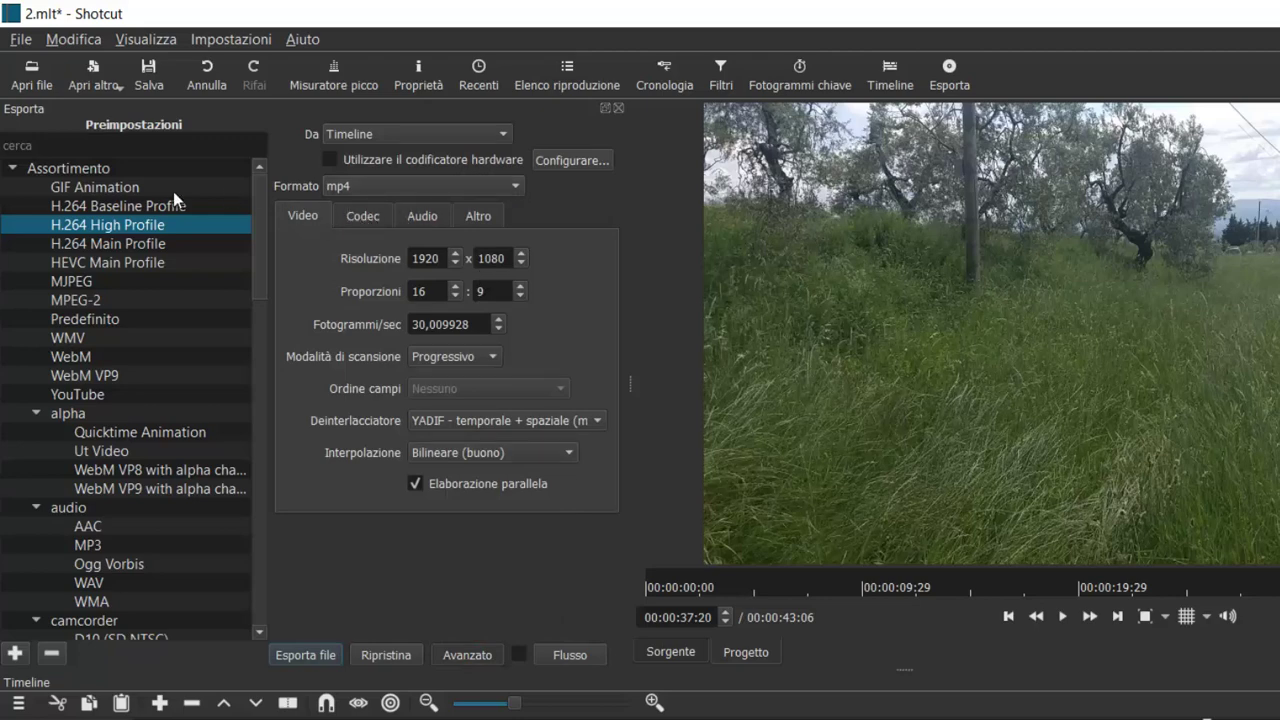
{"action": "left_click", "coordinate": [519, 188]}
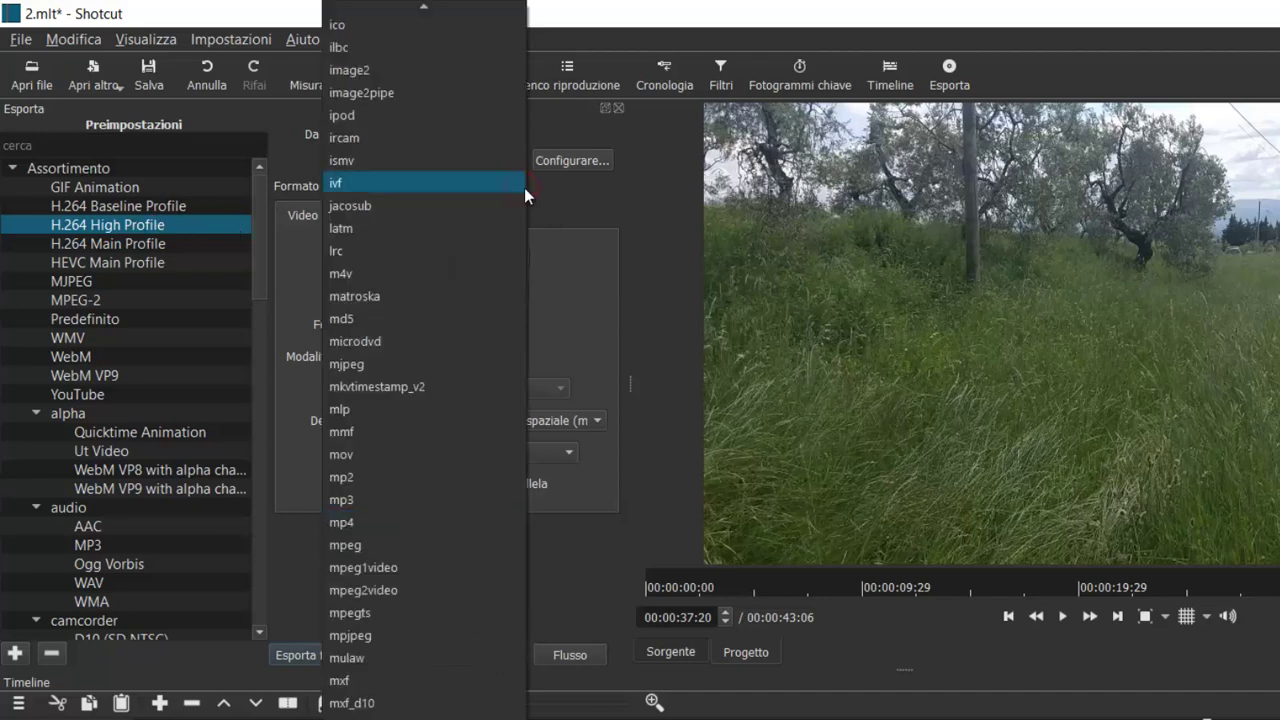
{"action": "left_click", "coordinate": [587, 207]}
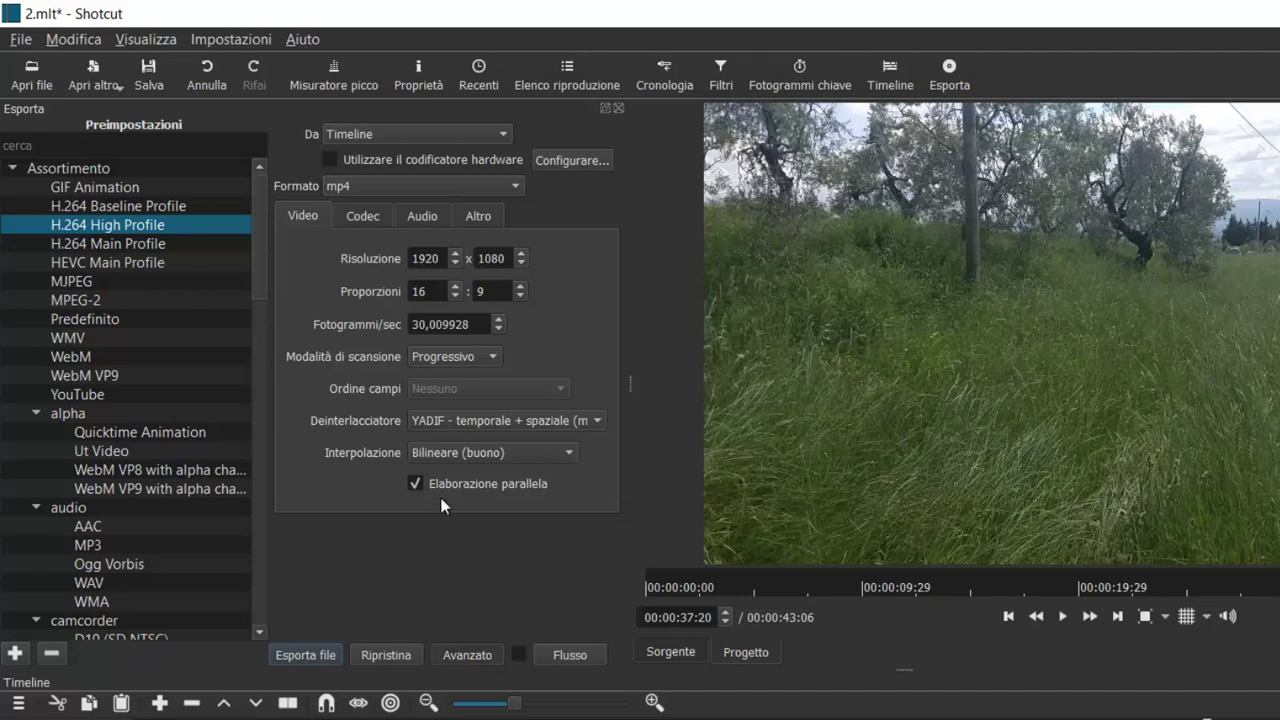
{"action": "left_click", "coordinate": [427, 218]}
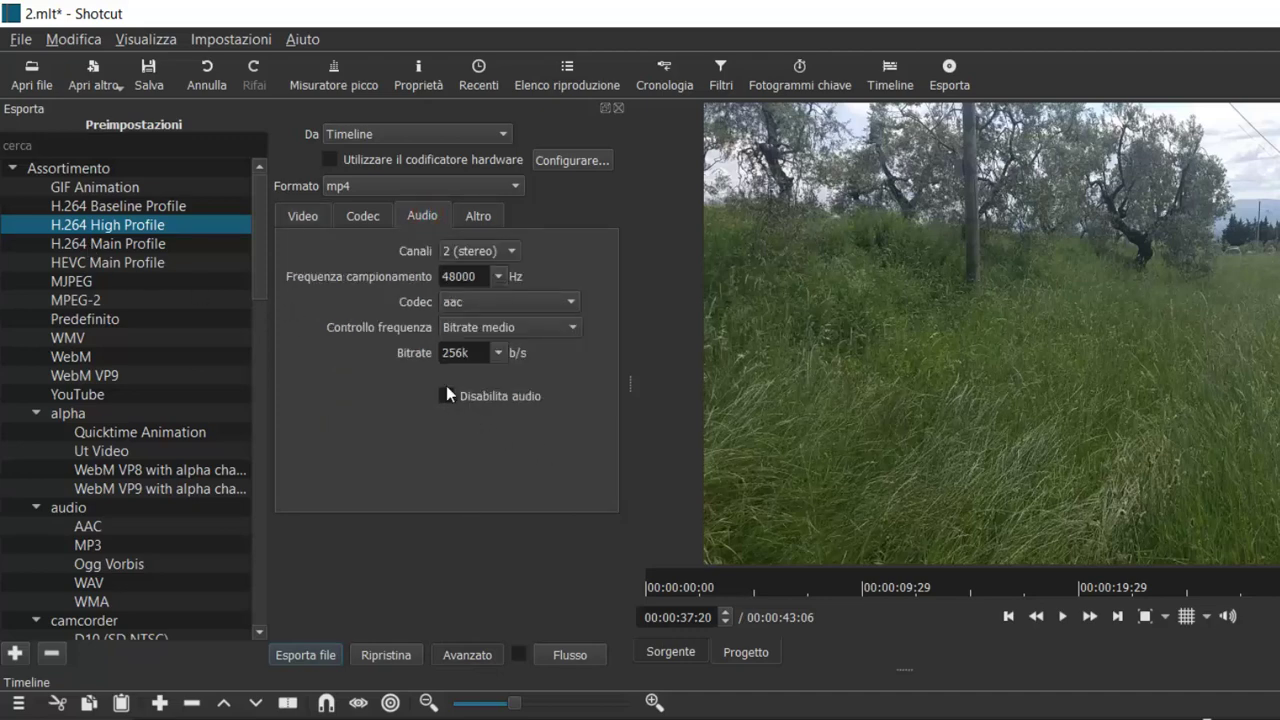
{"action": "left_click", "coordinate": [298, 212]}
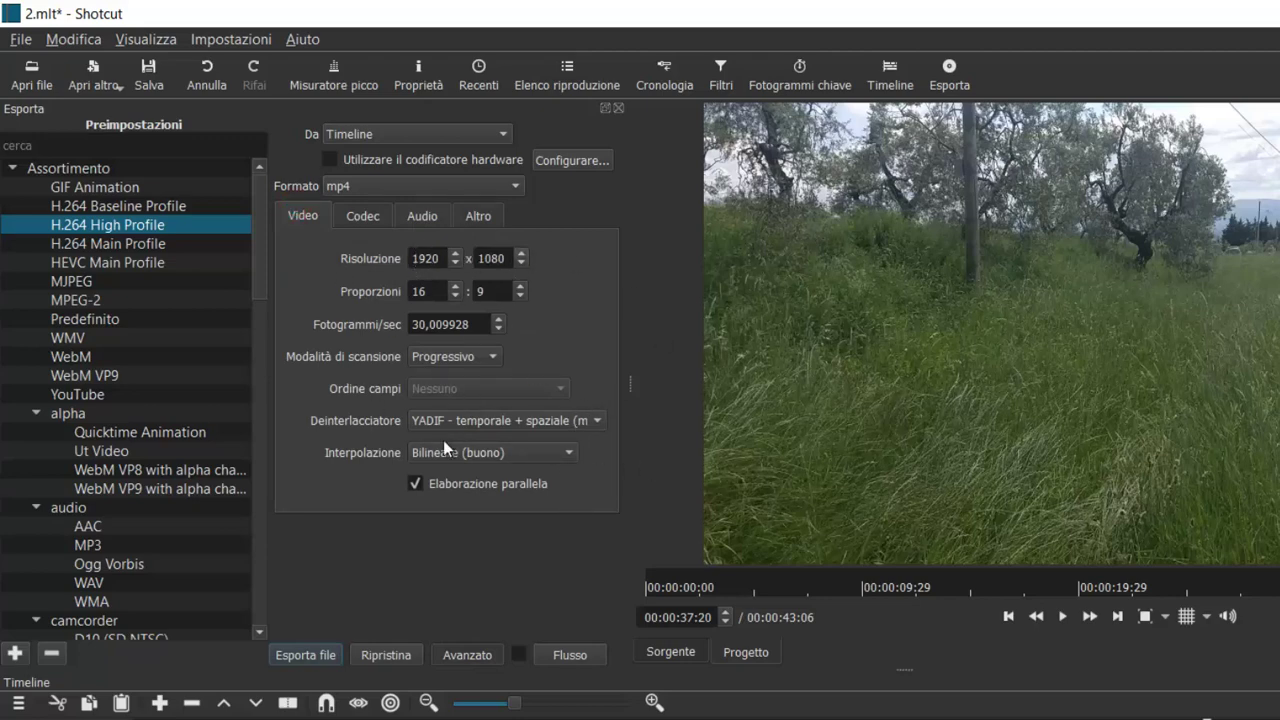
Step: Export the timeline to the Download folder as "video unione.mp4"
{"action": "left_click", "coordinate": [325, 652]}
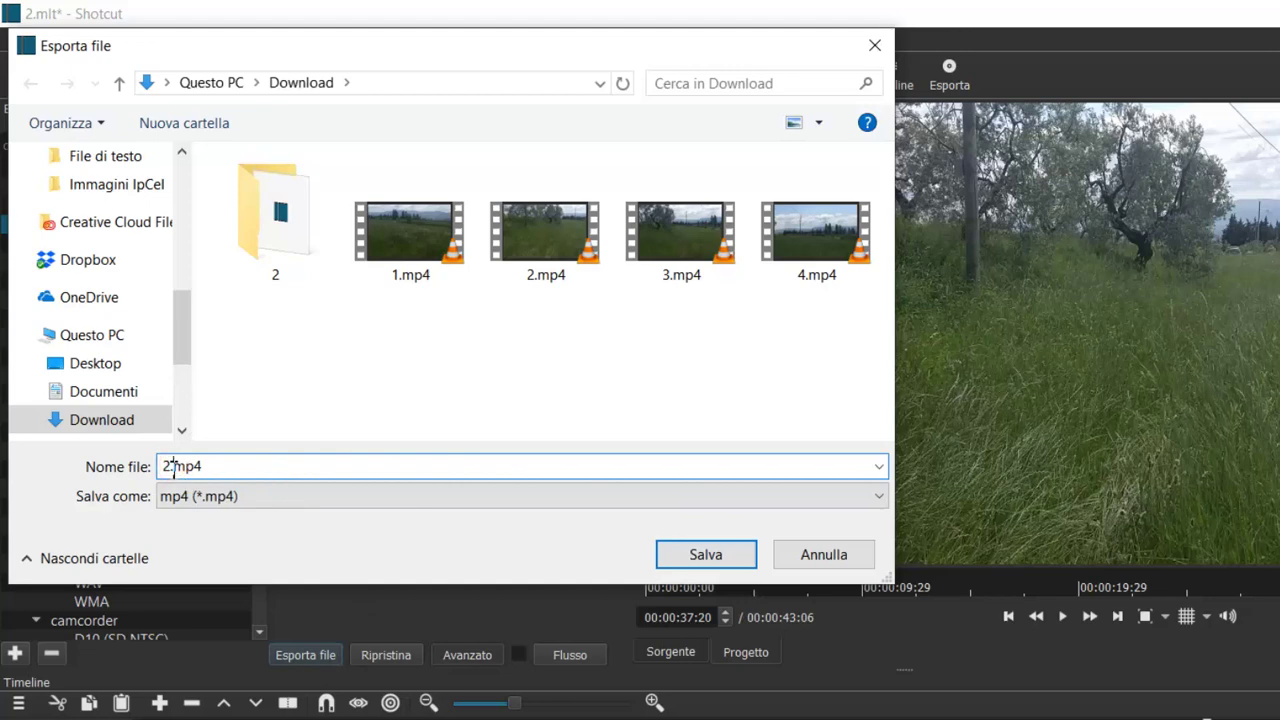
{"action": "left_click", "coordinate": [171, 466]}
{"action": "key", "text": "BackSpace"}
{"action": "type", "text": "video union"}
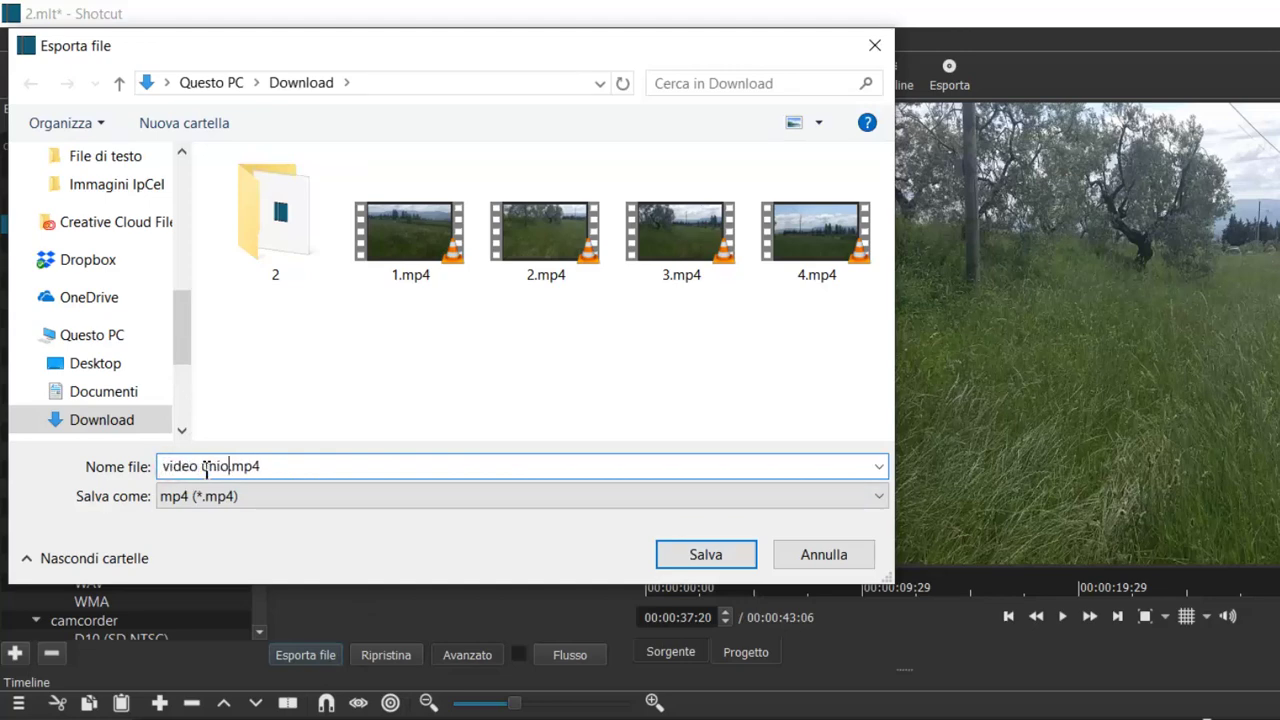
{"action": "type", "text": "e"}
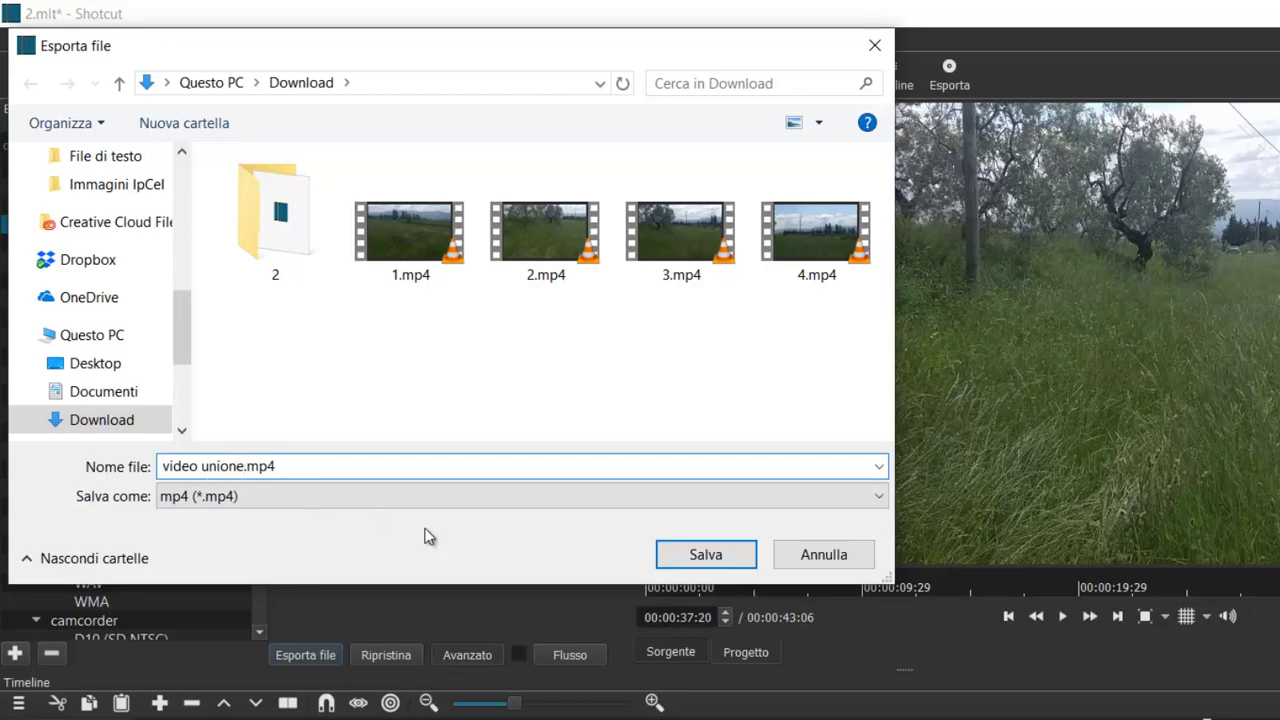
{"action": "left_click", "coordinate": [680, 553]}
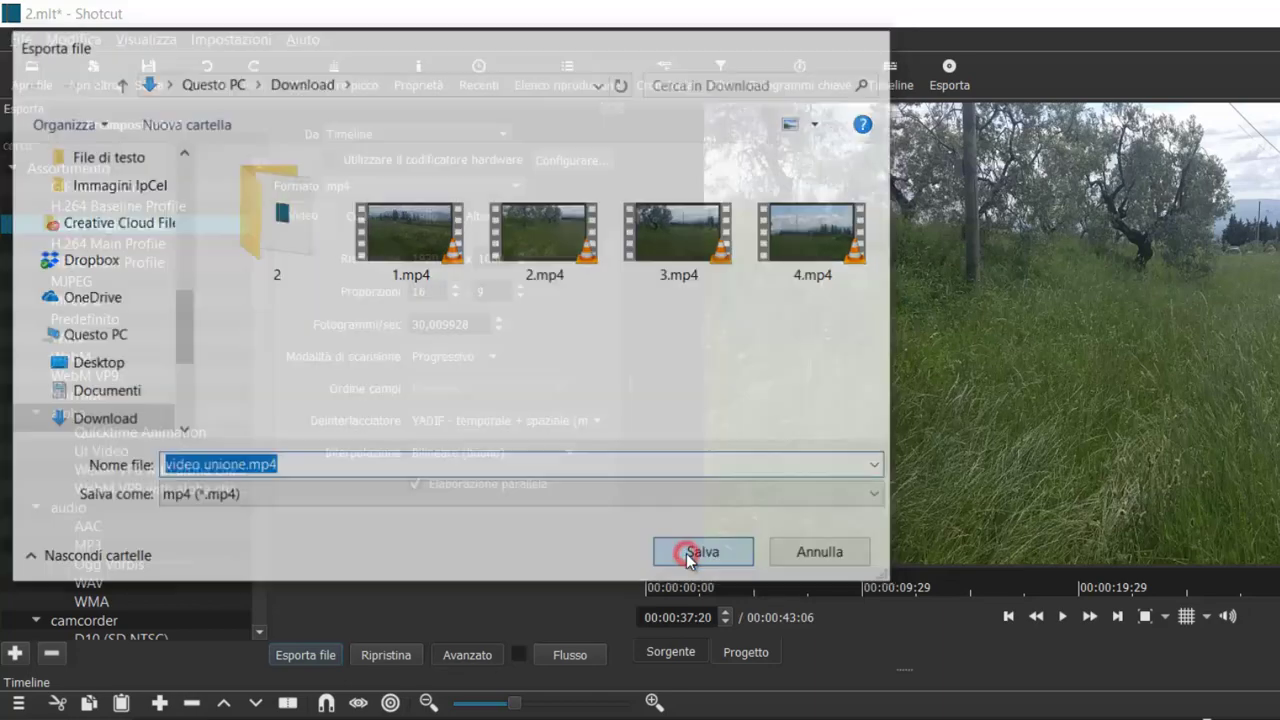